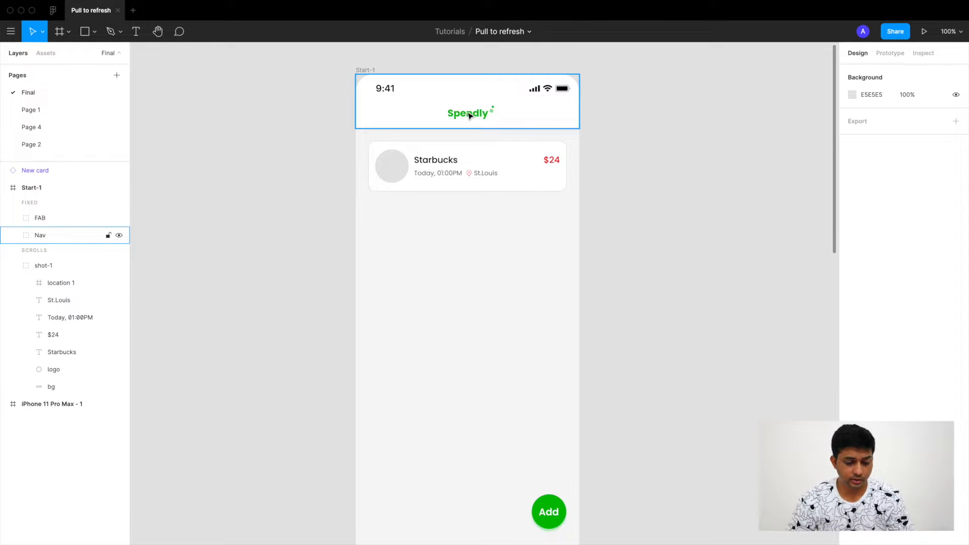
# Examine the header group and the Add button in the Start-1 frame, including their constraints and fixed-position settings.
pyautogui.scroll(-1, 467, 116)
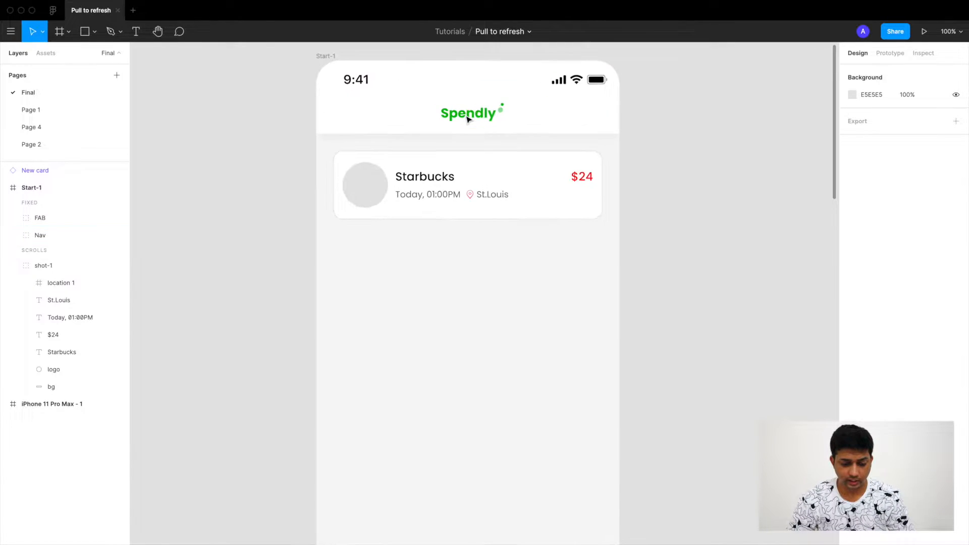
pyautogui.scroll(2, 468, 121)
pyautogui.scroll(5, 467, 121)
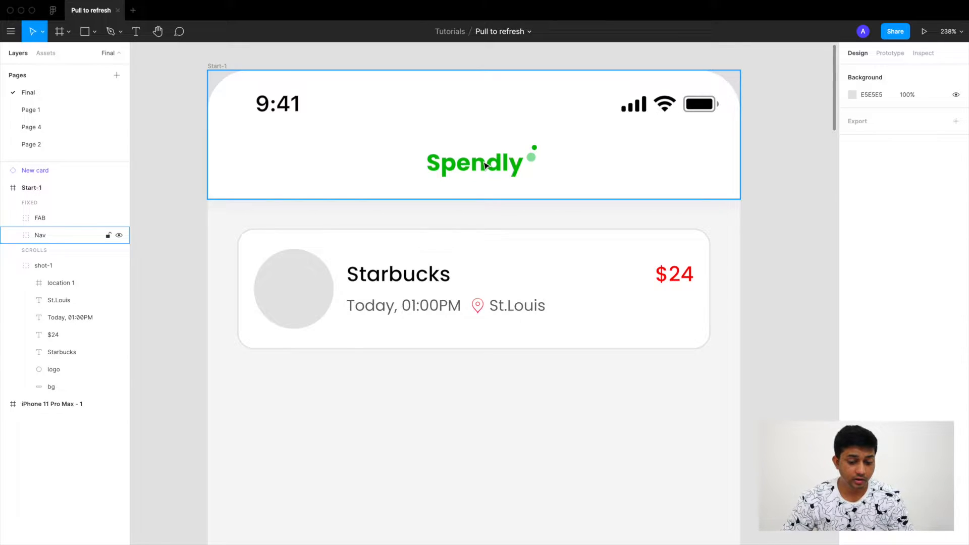
pyautogui.scroll(-2, 485, 165)
pyautogui.click(479, 160)
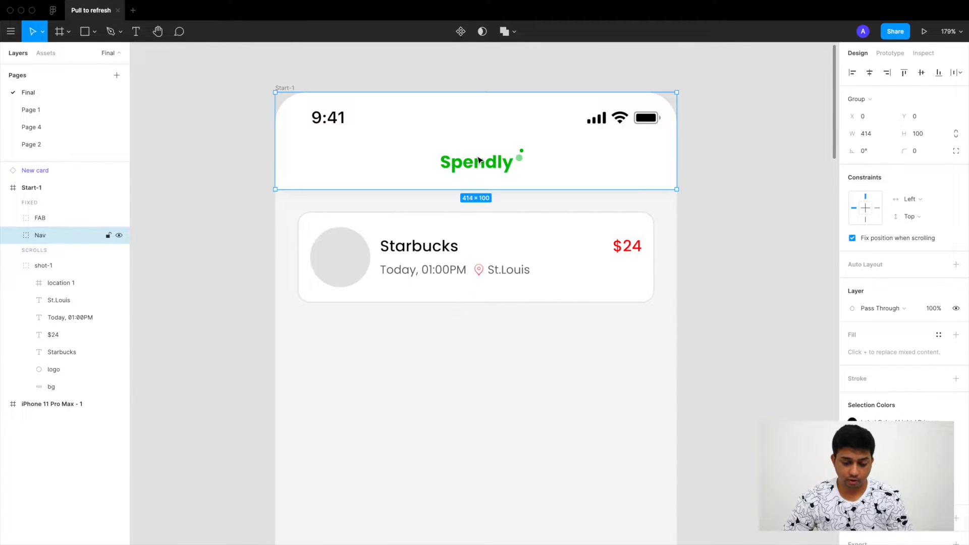
pyautogui.scroll(-3, 479, 160)
pyautogui.scroll(2, 558, 339)
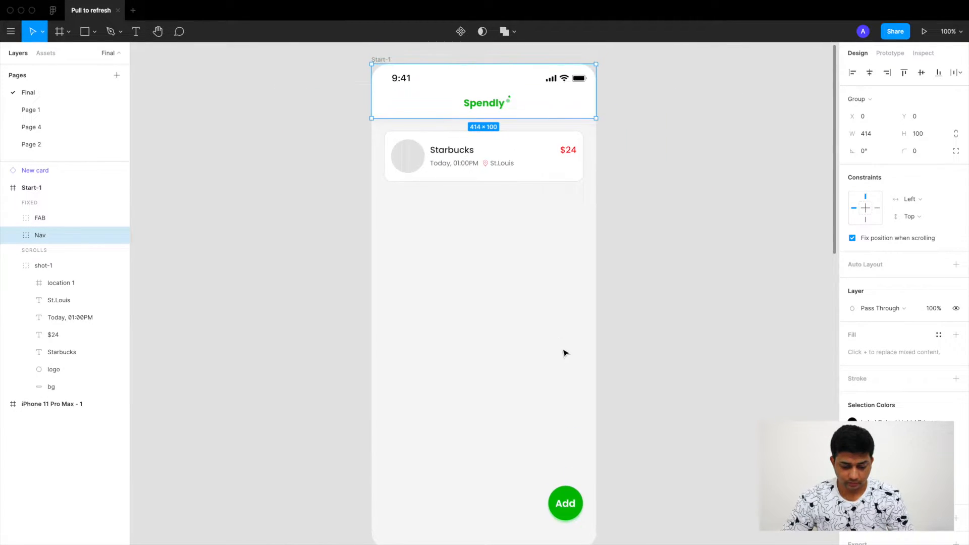
pyautogui.click(578, 508)
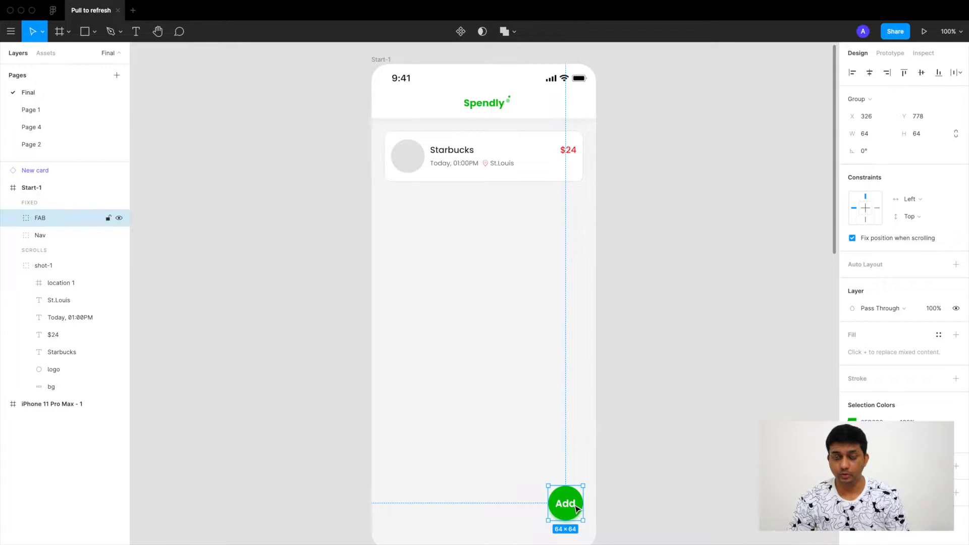
pyautogui.scroll(1, 498, 225)
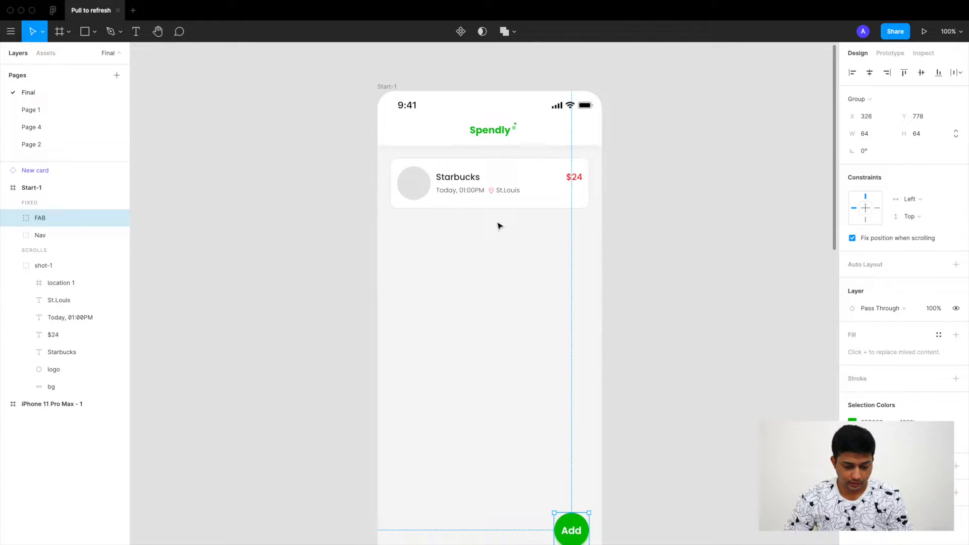
# Inspect the Starbucks card's background, logo circle, title, date, location and amount, checking the properties of each element.
pyautogui.scroll(3, 497, 225)
pyautogui.click(512, 202)
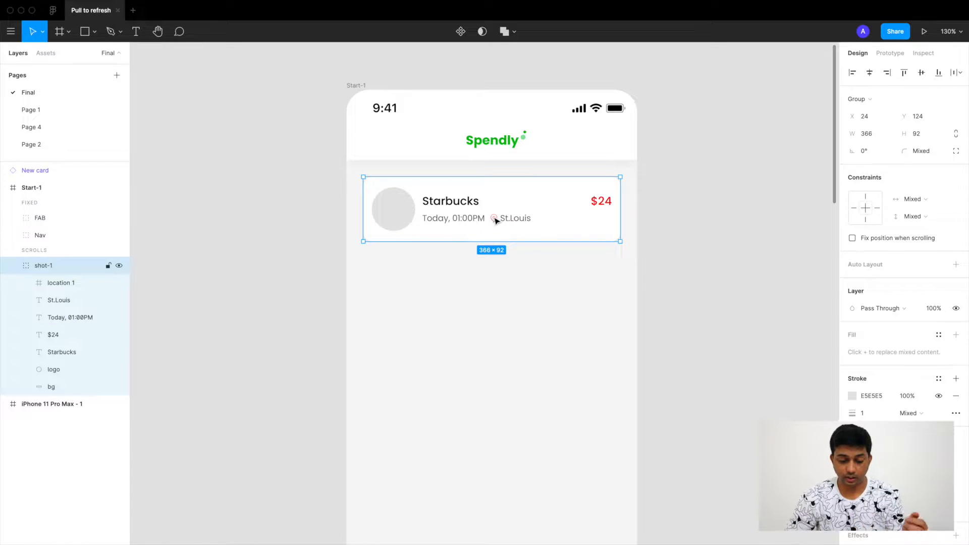
pyautogui.doubleClick(535, 190)
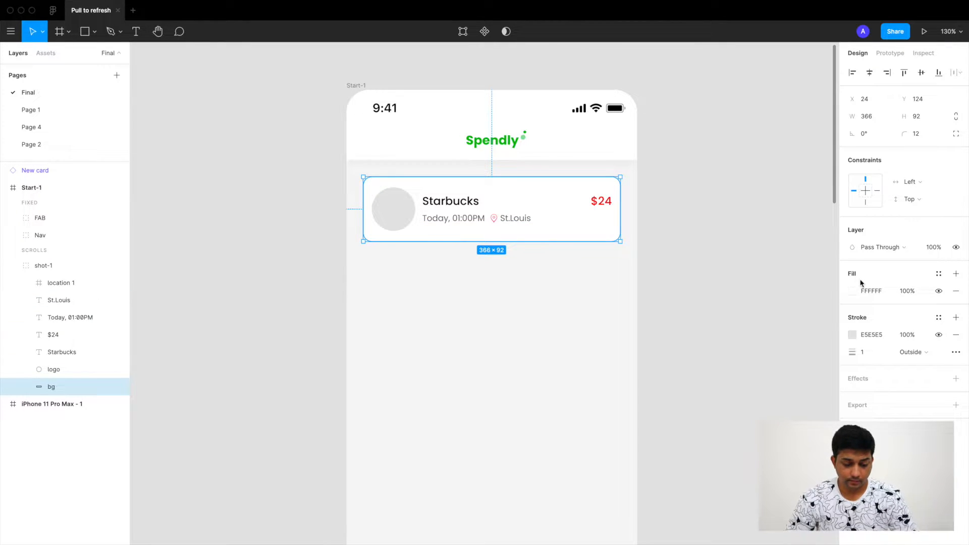
pyautogui.click(394, 206)
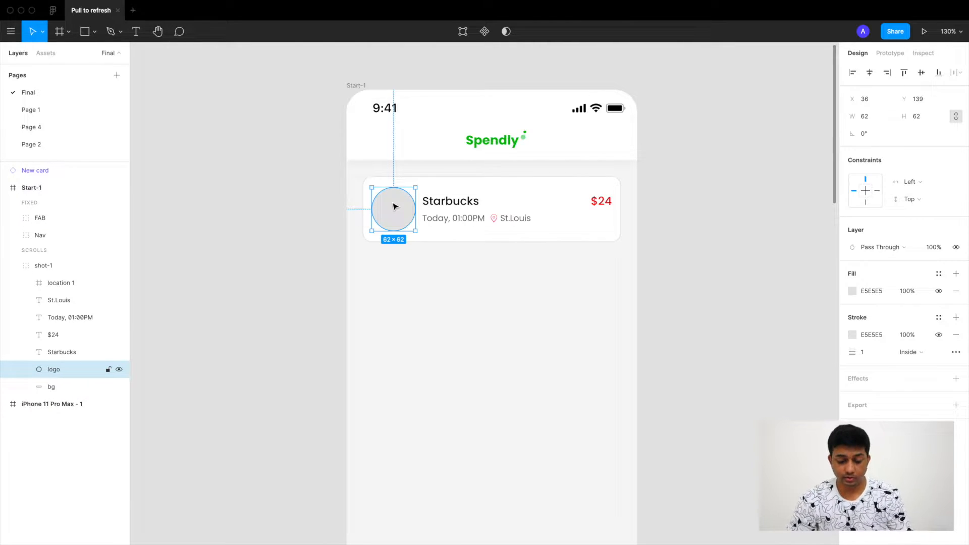
pyautogui.click(447, 202)
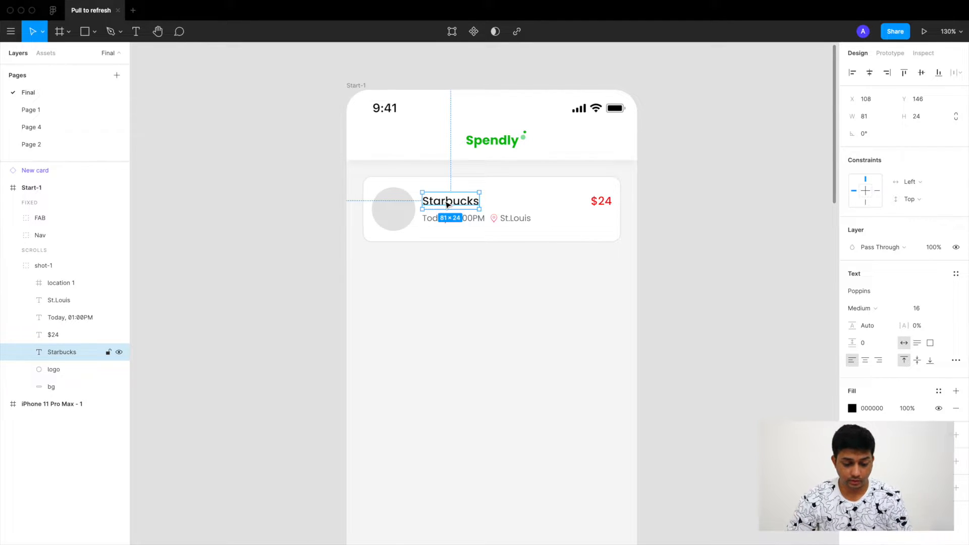
pyautogui.click(430, 222)
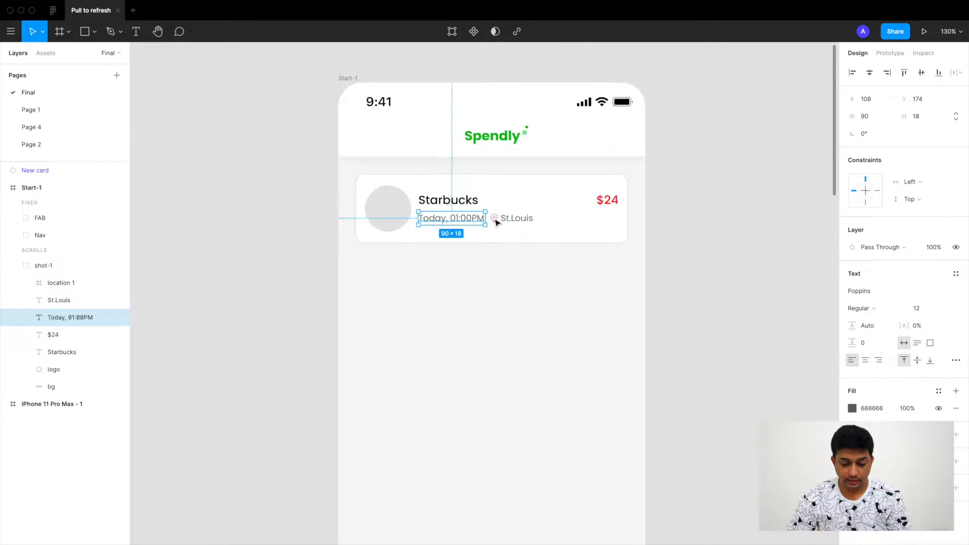
pyautogui.scroll(5, 495, 221)
pyautogui.click(528, 221)
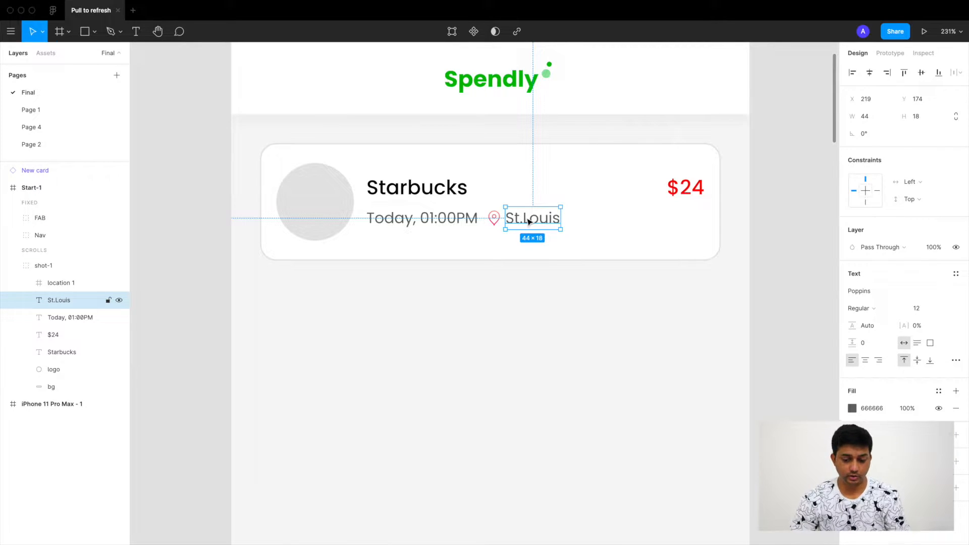
pyautogui.click(695, 192)
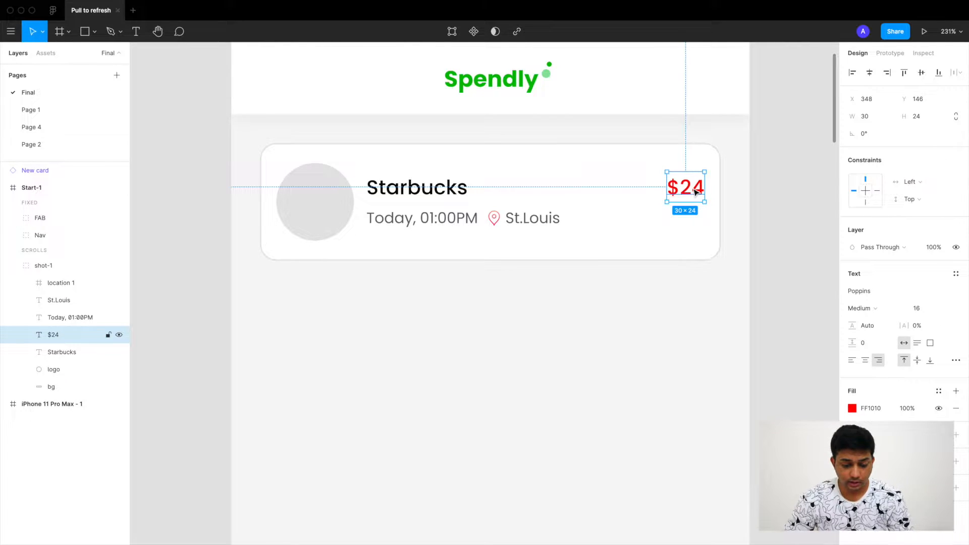
pyautogui.scroll(-2, 694, 191)
pyautogui.click(550, 328)
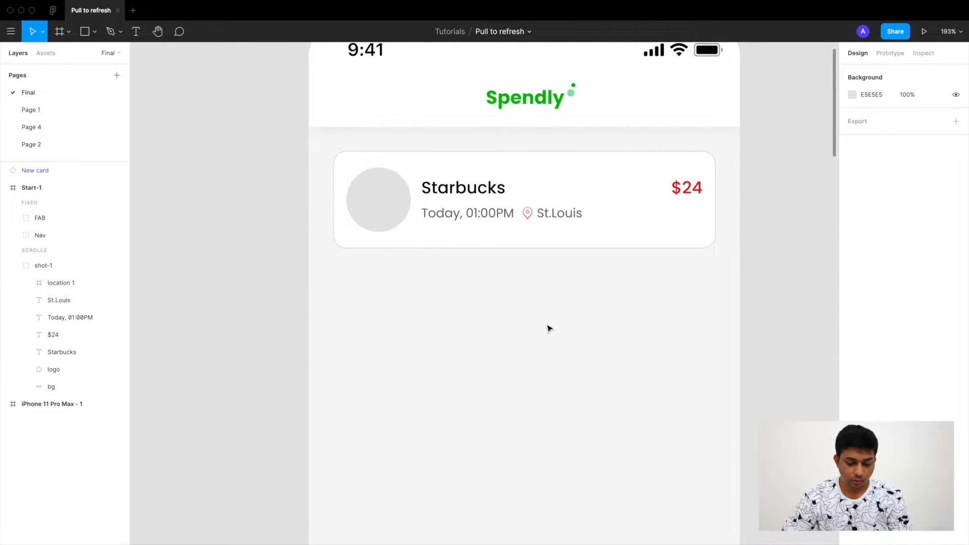
# Select the logo circle in the Starbucks card, then switch to the browser and copy the enlarged Starbucks logo image.
pyautogui.scroll(-3, 550, 329)
pyautogui.scroll(-5, 550, 329)
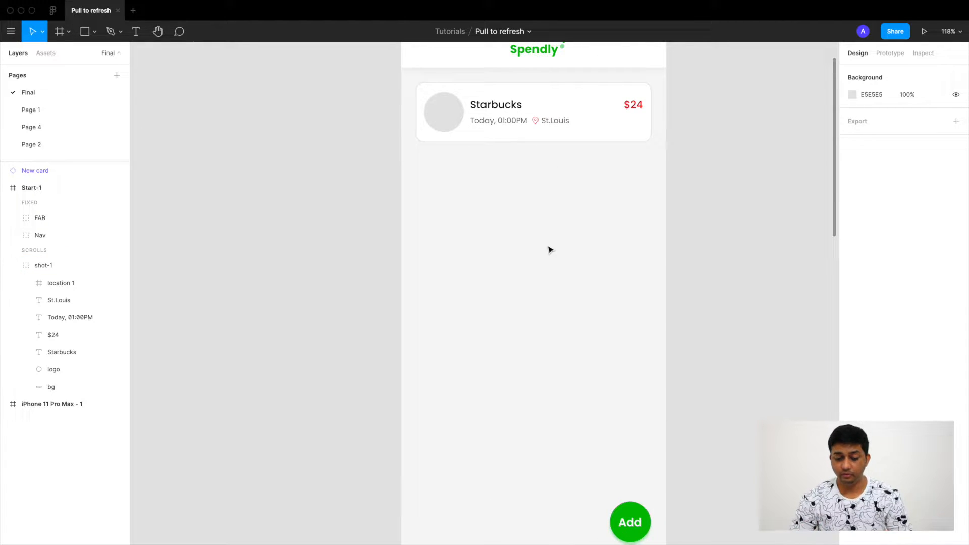
pyautogui.scroll(1, 550, 250)
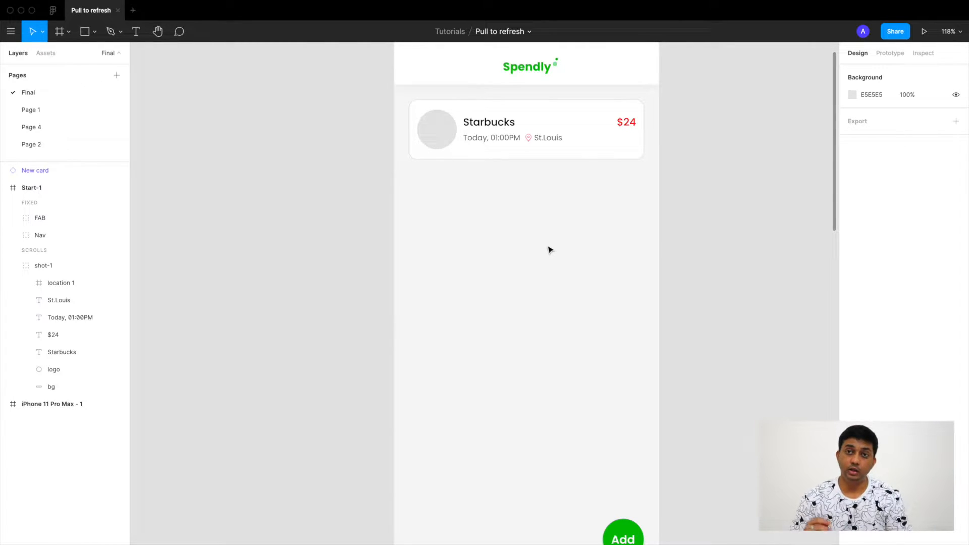
pyautogui.scroll(3, 548, 250)
pyautogui.scroll(2, 535, 238)
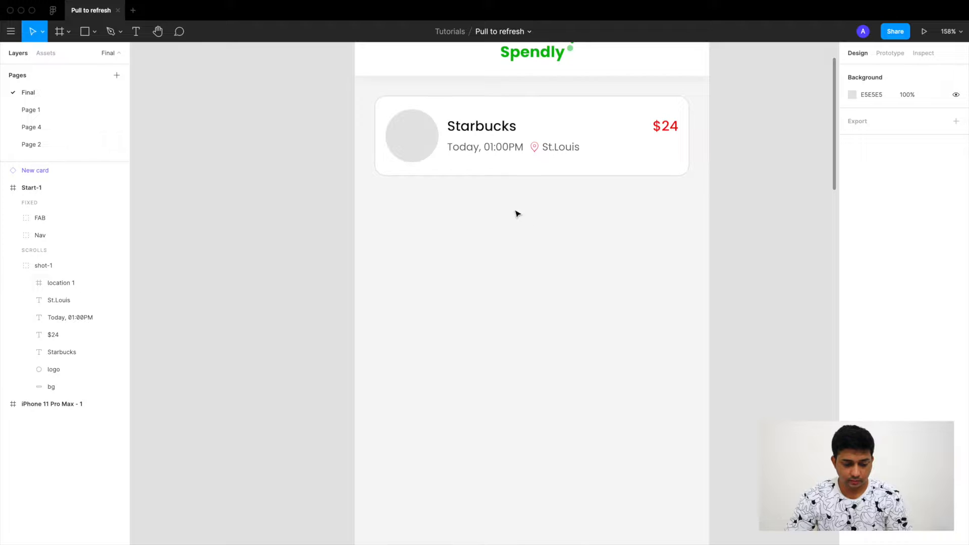
pyautogui.doubleClick(430, 145)
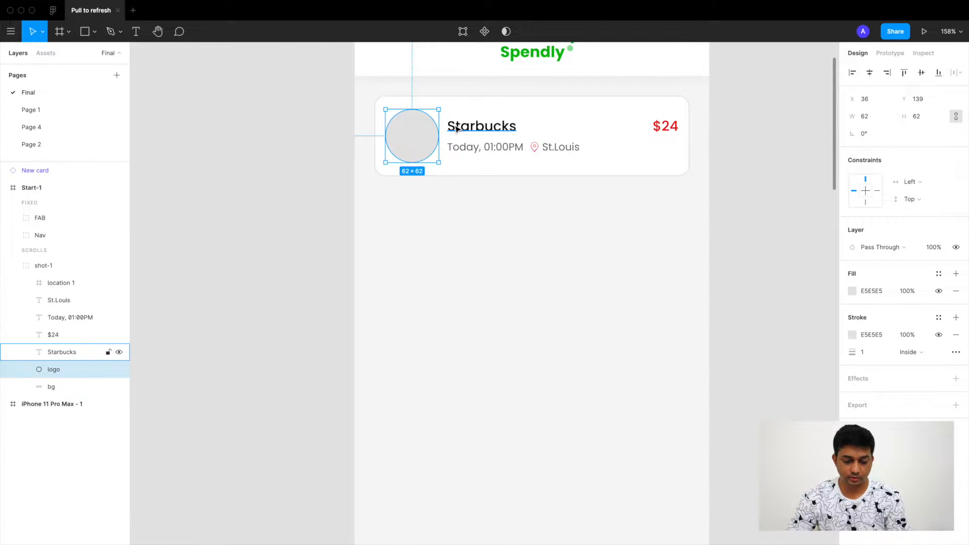
pyautogui.press('super+Tab')
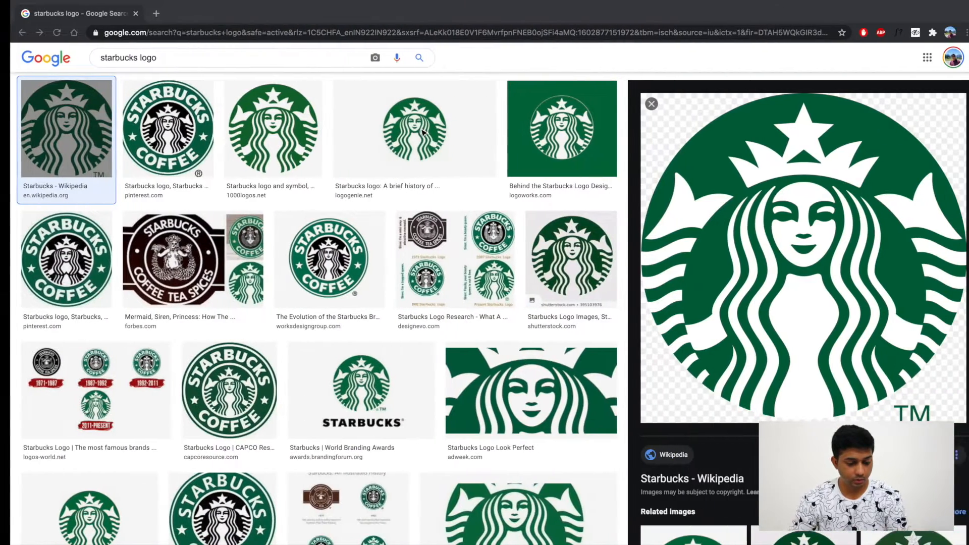
pyautogui.rightClick(666, 206)
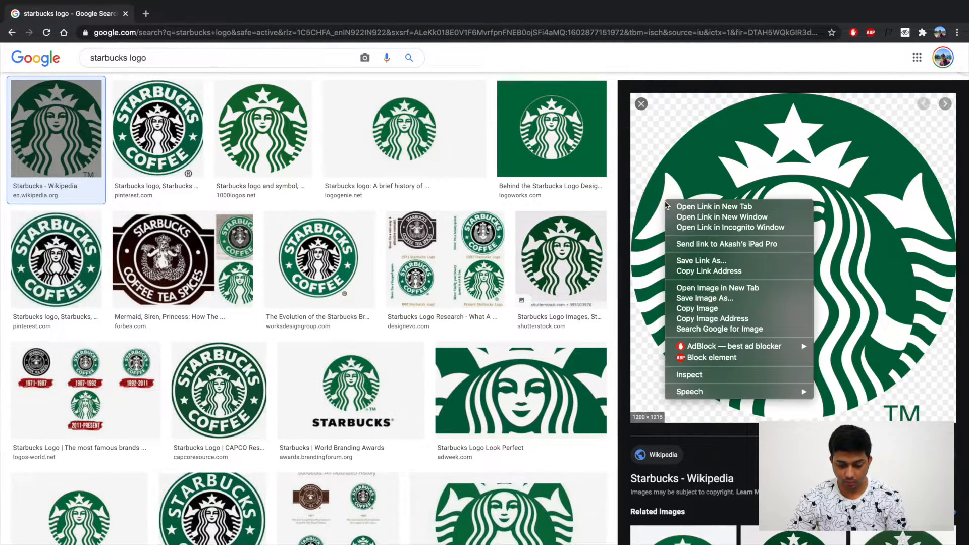
pyautogui.click(691, 309)
# Switch back to Figma and paste the copied Starbucks logo as the image fill of the card's logo circle.
pyautogui.press('super+Tab')
pyautogui.scroll(1, 438, 164)
pyautogui.scroll(3, 438, 164)
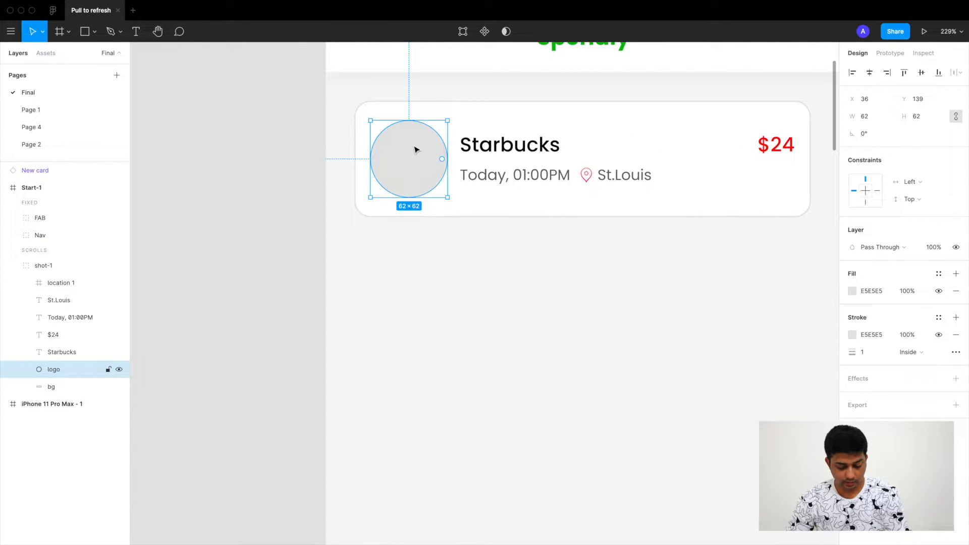
pyautogui.press('super+v')
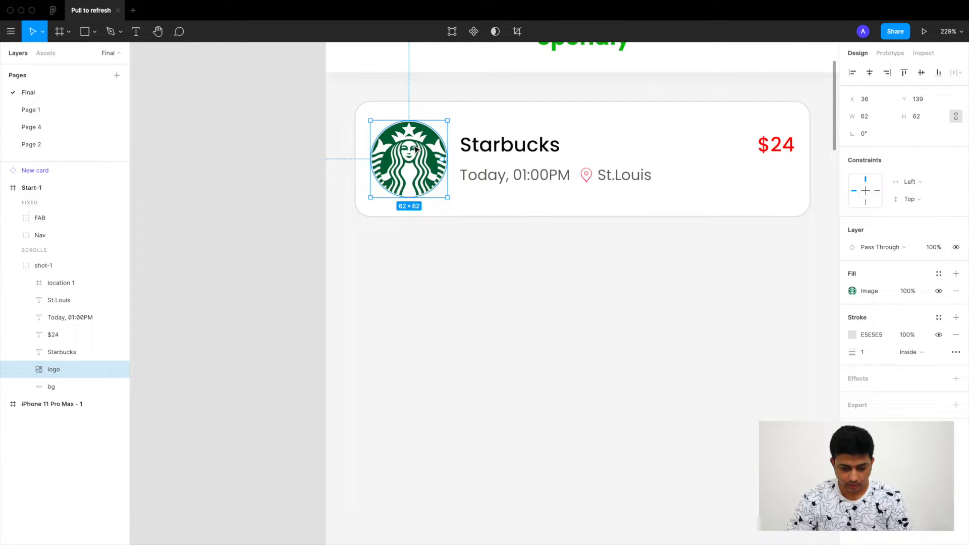
pyautogui.scroll(-2, 416, 149)
pyautogui.click(315, 180)
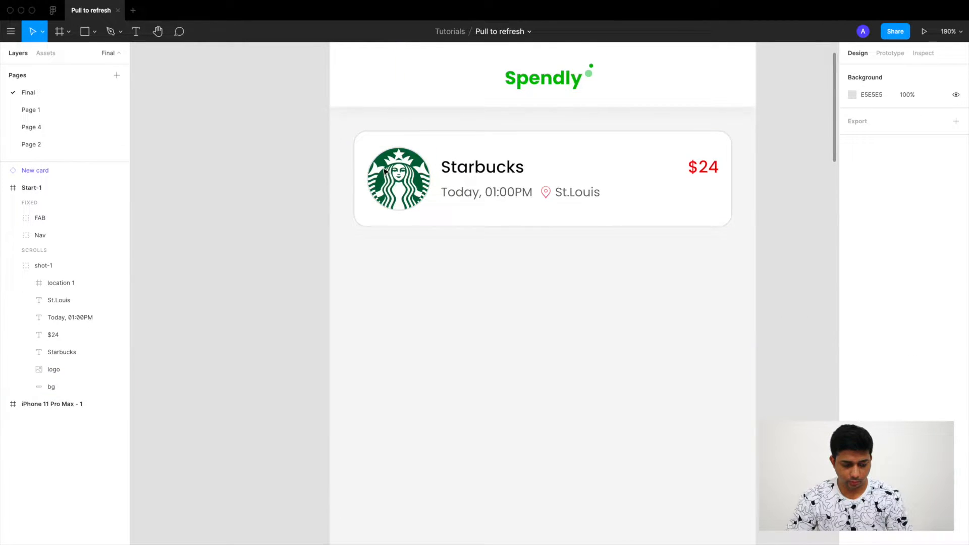
# Collapse the layer list and rename the Starbucks card group shot-1 as base-1.
pyautogui.click(445, 169)
pyautogui.click(13, 265)
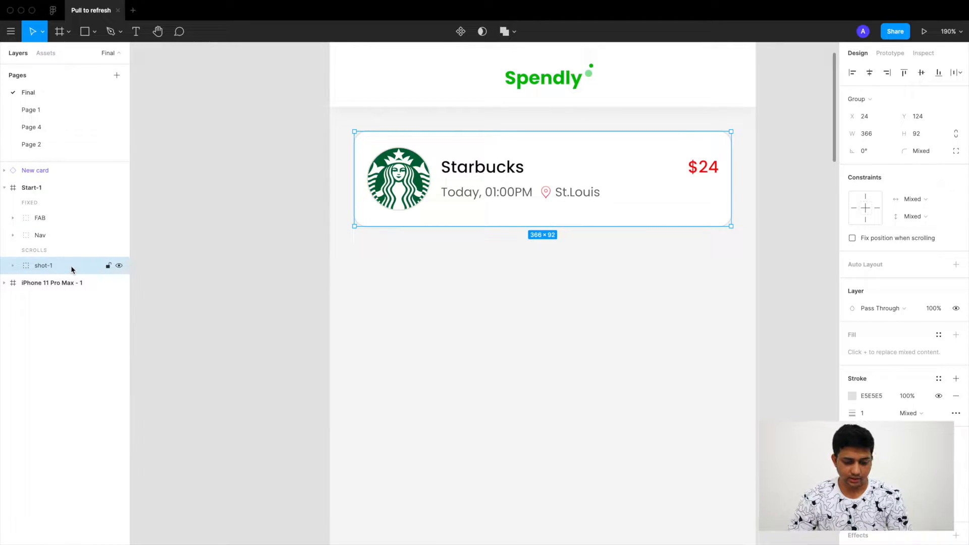
pyautogui.doubleClick(44, 265)
pyautogui.write('base')
pyautogui.press('Return')
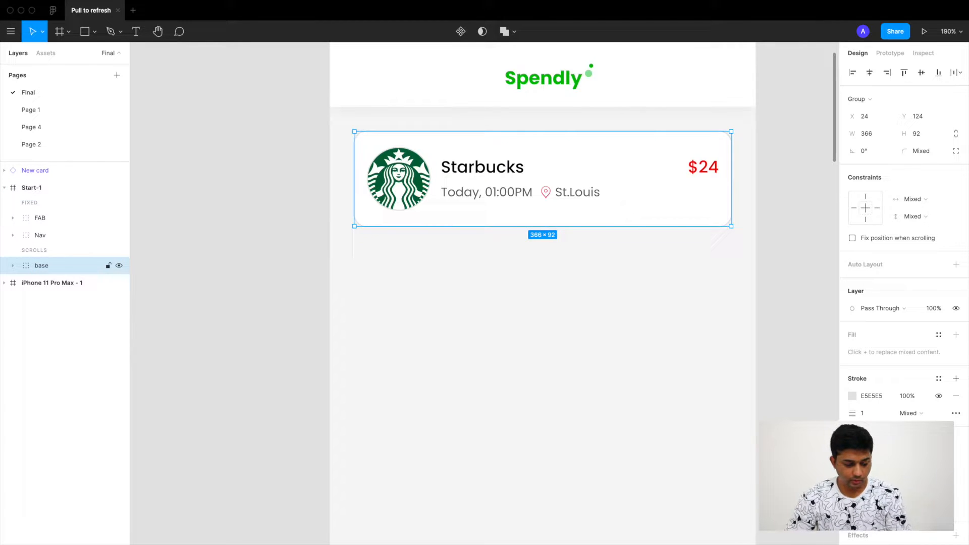
pyautogui.doubleClick(57, 267)
pyautogui.write('-1')
pyautogui.press('Return')
pyautogui.click(227, 259)
# Turn the base-1 card group into a component.
pyautogui.click(376, 199)
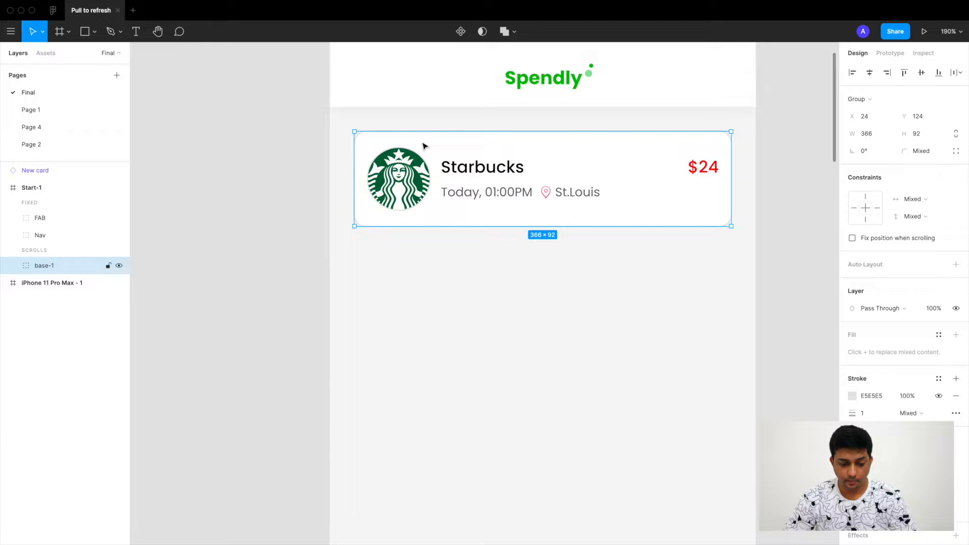
pyautogui.click(460, 32)
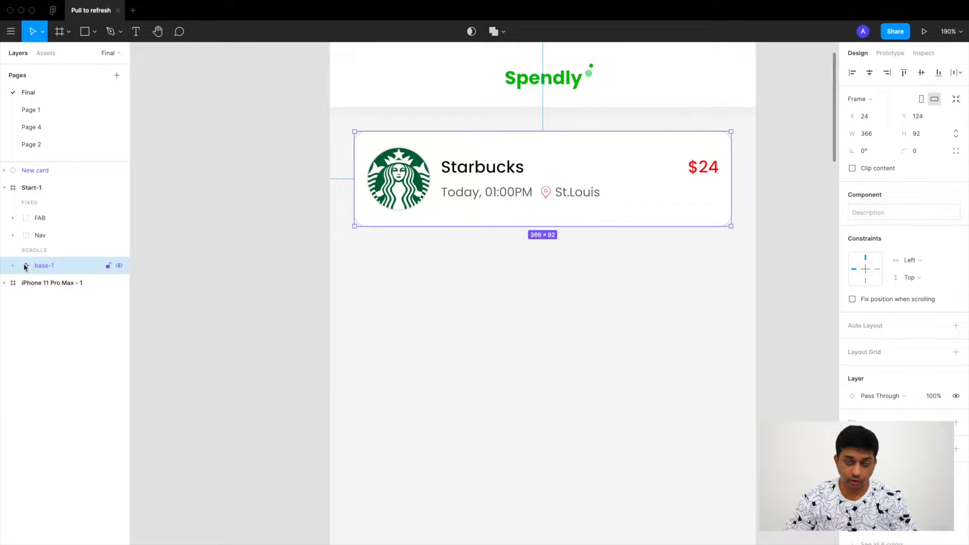
pyautogui.click(188, 252)
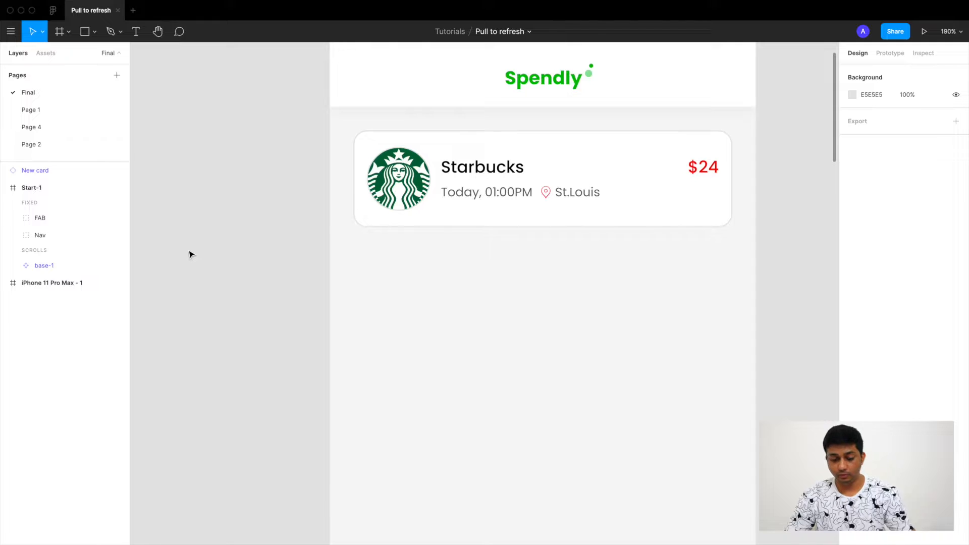
# Place two instances of the base-1 card component stacked below the original, at Y 235 and Y 351.
pyautogui.click(435, 140)
pyautogui.press('super+d')
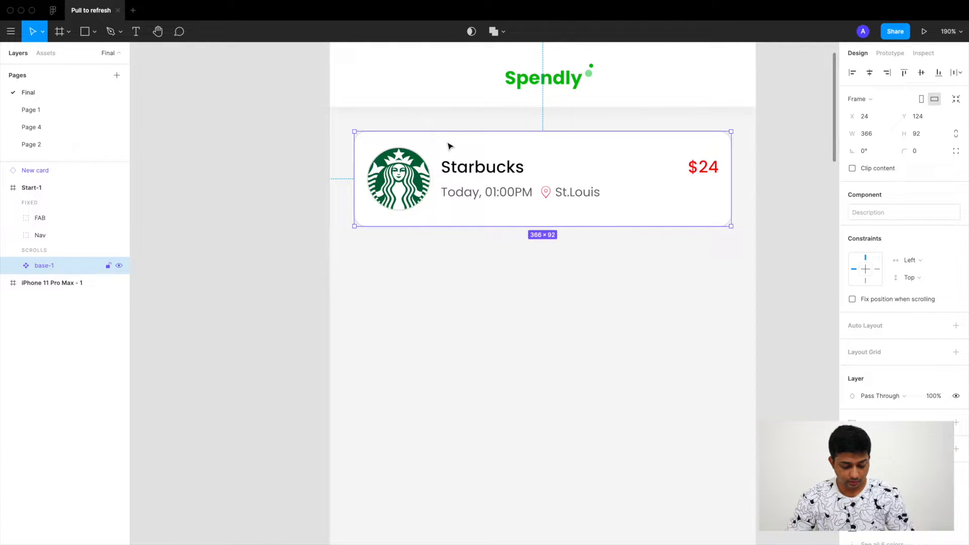
pyautogui.moveTo(450, 152); pyautogui.dragTo(469, 391)
pyautogui.scroll(-3, 468, 386)
pyautogui.scroll(-1, 467, 387)
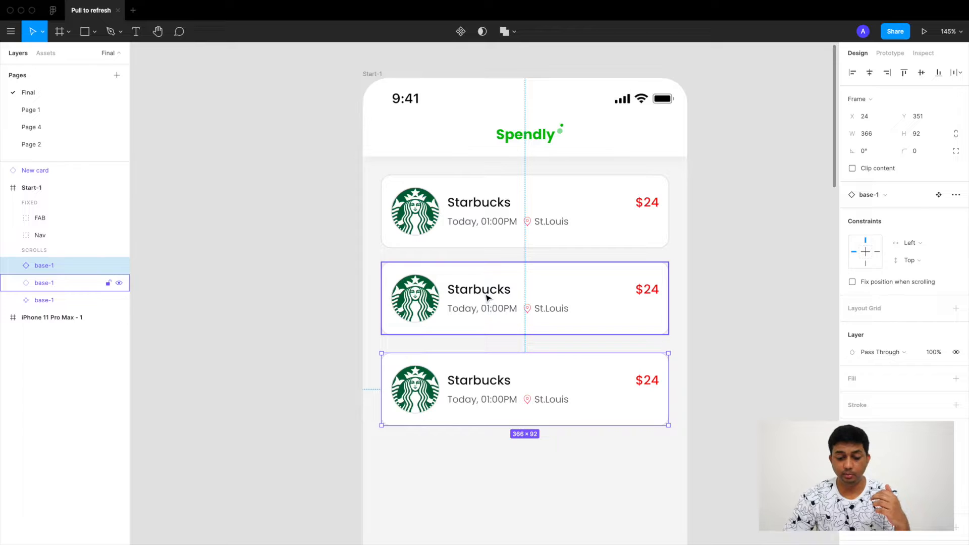
# Change the title text of the second card, an instance of base-1, to Apple.
pyautogui.click(482, 198)
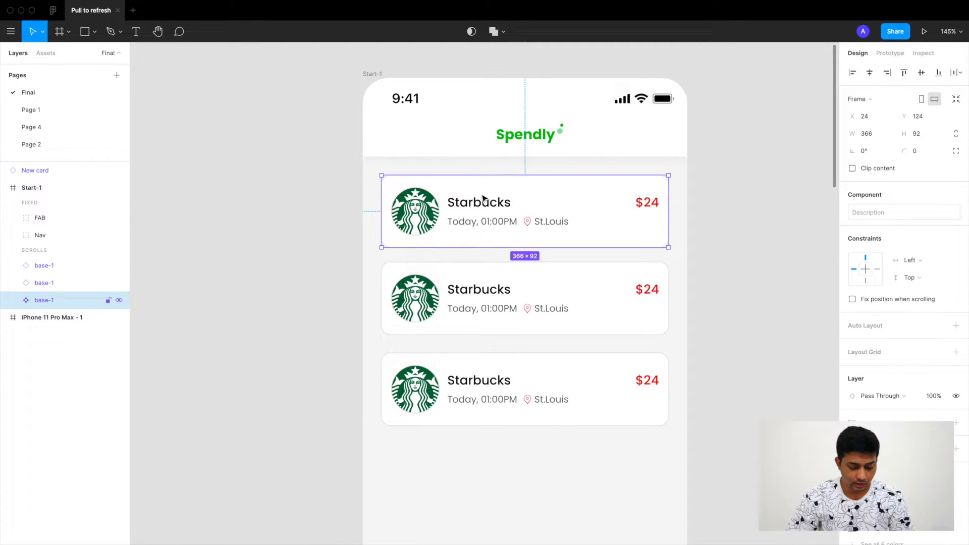
pyautogui.scroll(5, 443, 274)
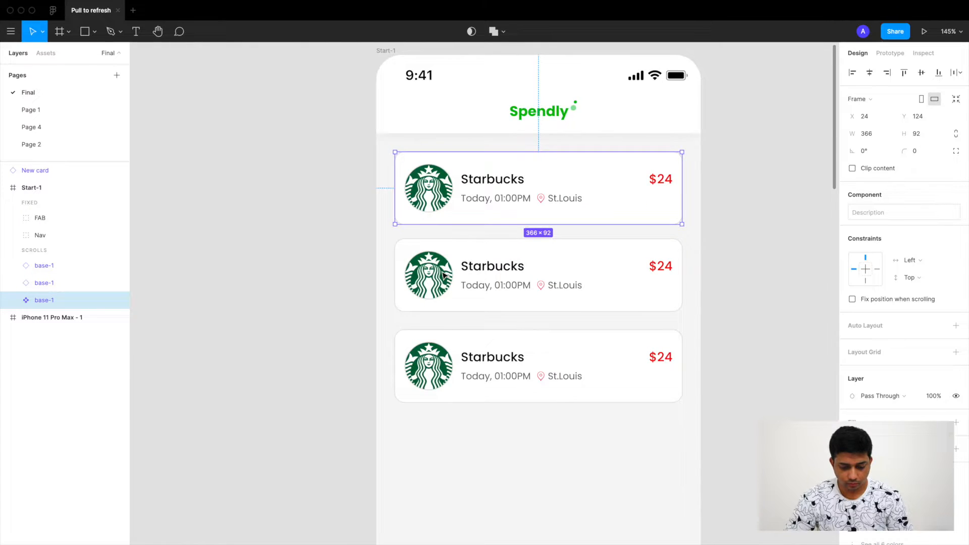
pyautogui.click(499, 262)
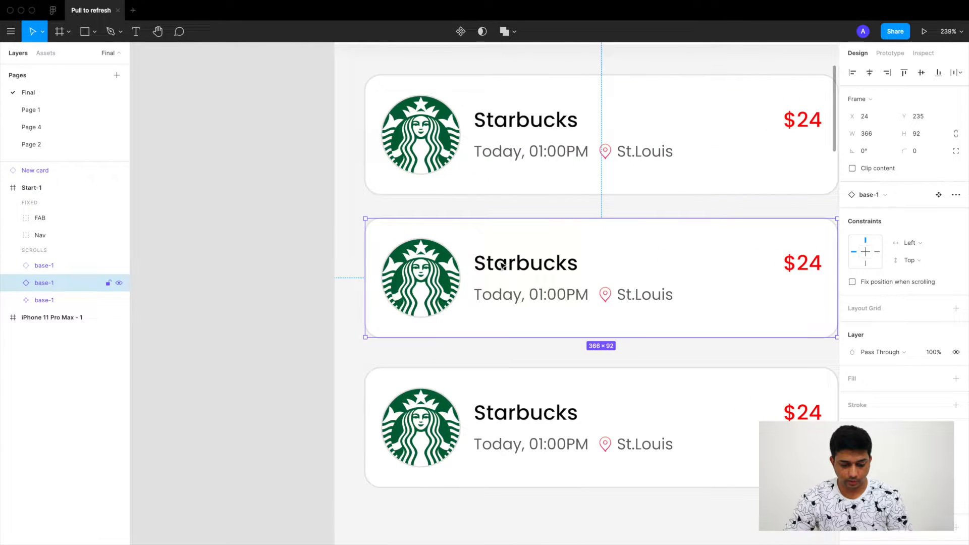
pyautogui.doubleClick(499, 261)
pyautogui.doubleClick(499, 262)
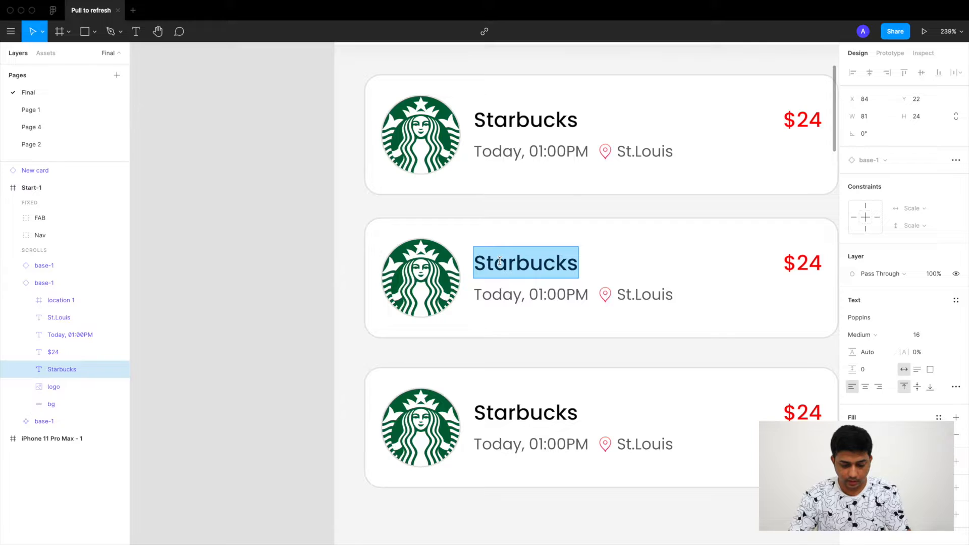
pyautogui.write('Apple')
pyautogui.press('Escape')
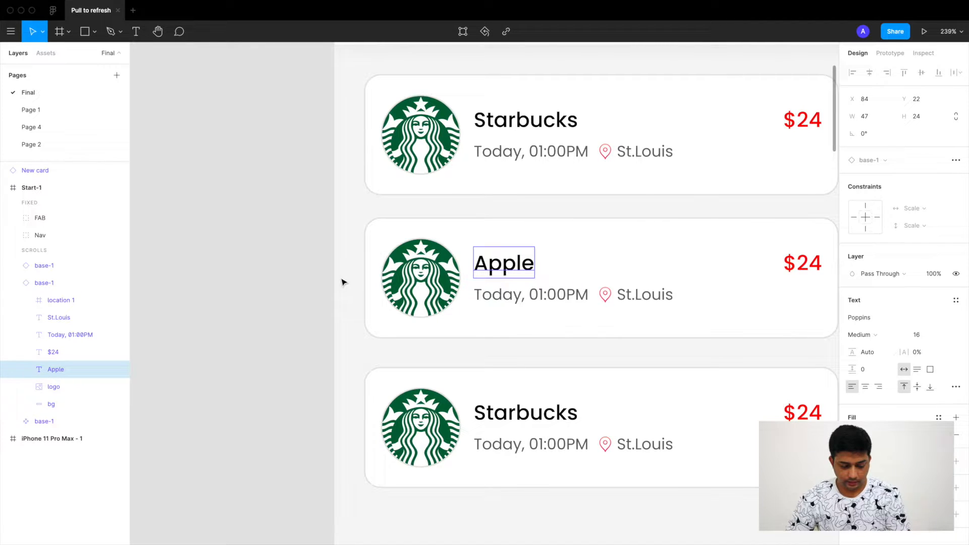
# Change the date on the second card, Apple, to 24th Oct, keeping the time 01:00PM.
pyautogui.click(336, 287)
pyautogui.hscroll(2, 452, 298)
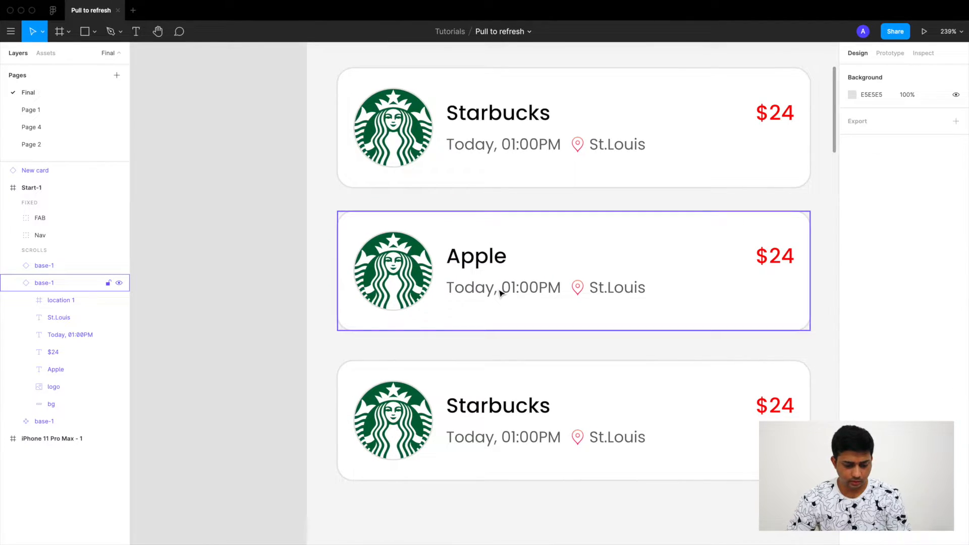
pyautogui.doubleClick(480, 291)
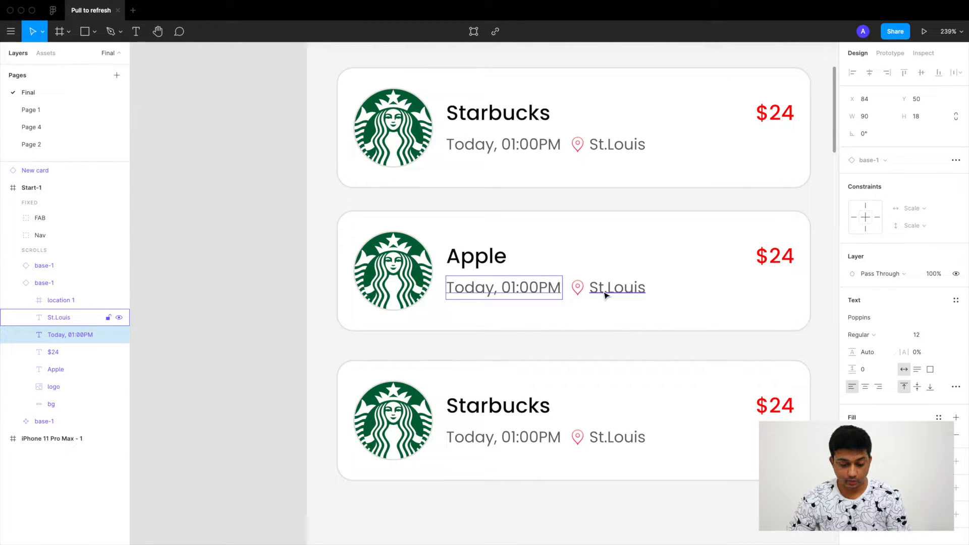
pyautogui.doubleClick(482, 288)
pyautogui.click(486, 289)
pyautogui.moveTo(494, 290); pyautogui.dragTo(429, 292)
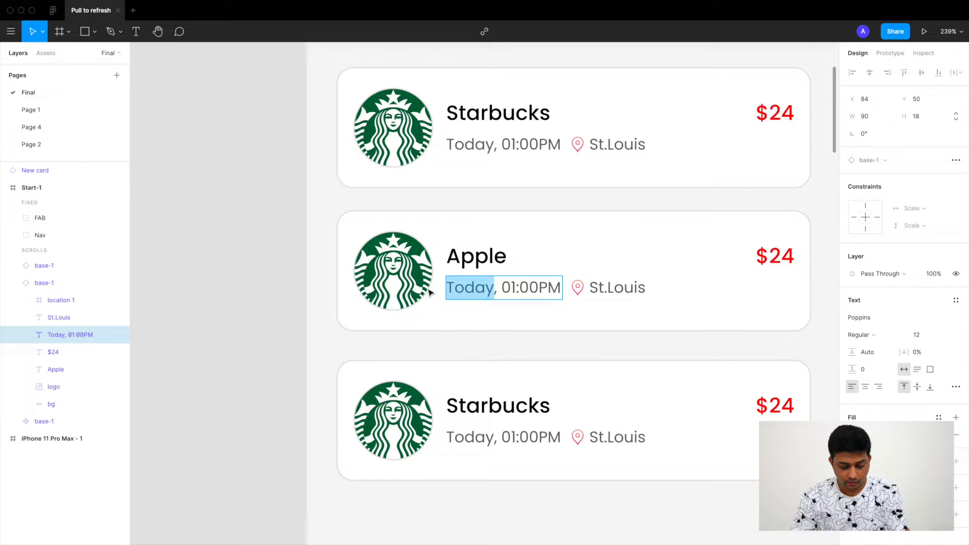
pyautogui.write('24th c')
pyautogui.write('o')
pyautogui.press('BackSpace')
pyautogui.press('BackSpace')
pyautogui.press('BackSpace')
pyautogui.write('Oct')
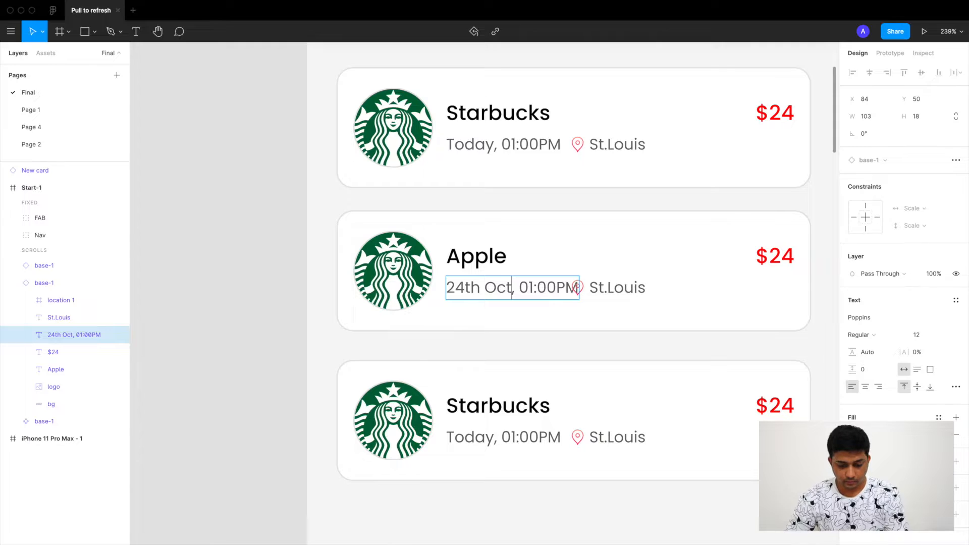
pyautogui.press('Escape')
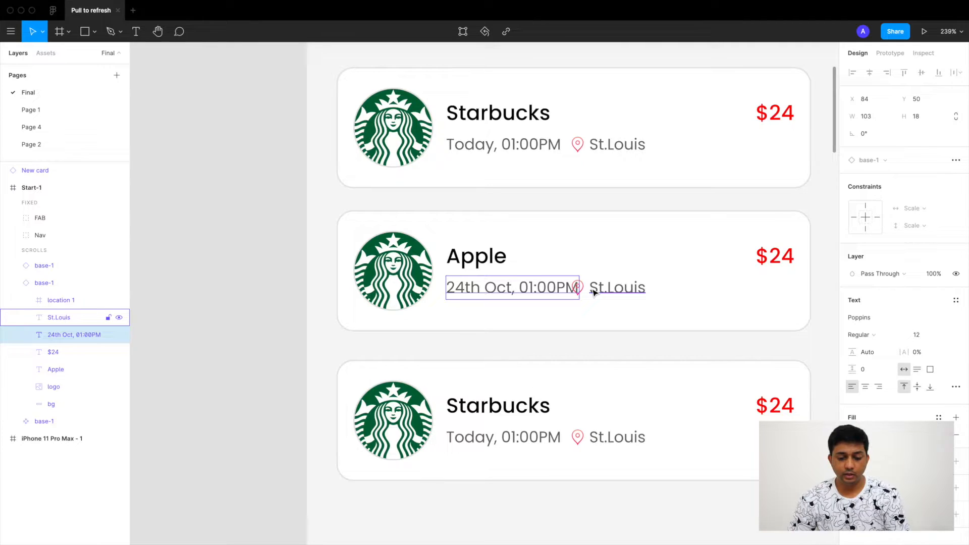
# Change the date on the third card to 22nd Oct, keeping the time 01:00PM.
pyautogui.click(481, 437)
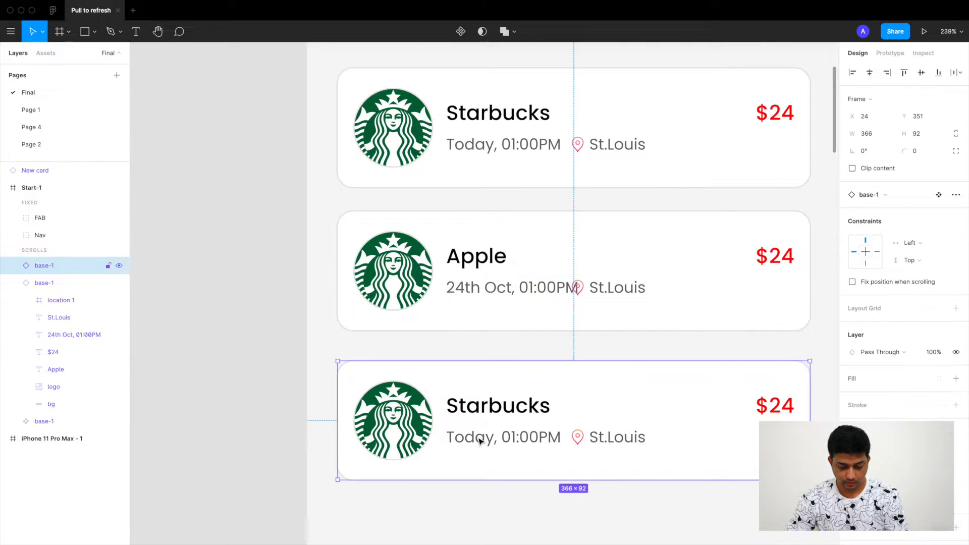
pyautogui.doubleClick(479, 437)
pyautogui.doubleClick(478, 437)
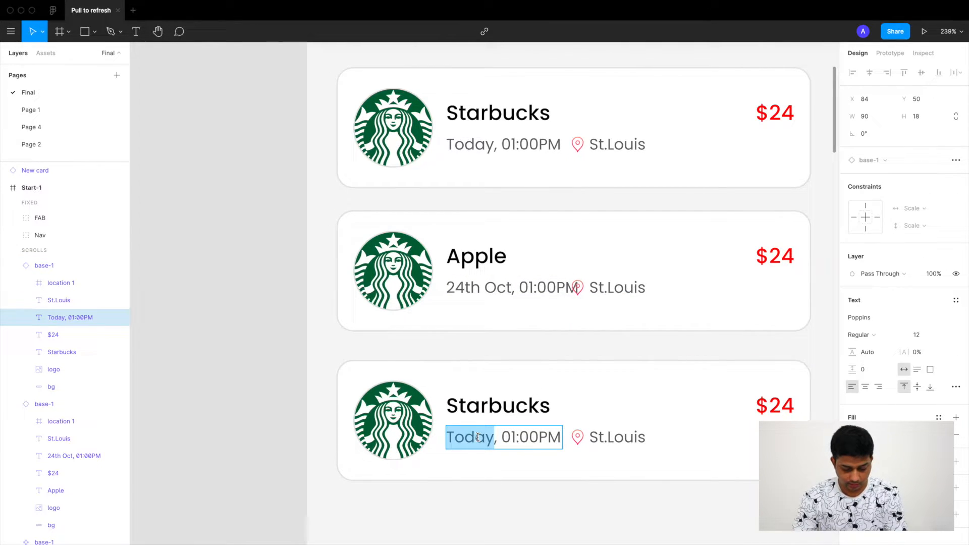
pyautogui.write('22nd')
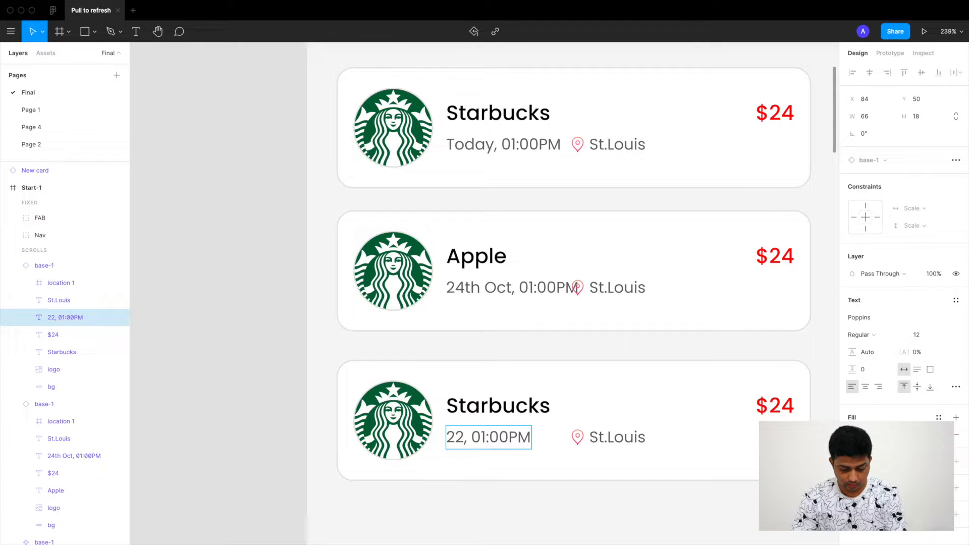
pyautogui.write(' Oct')
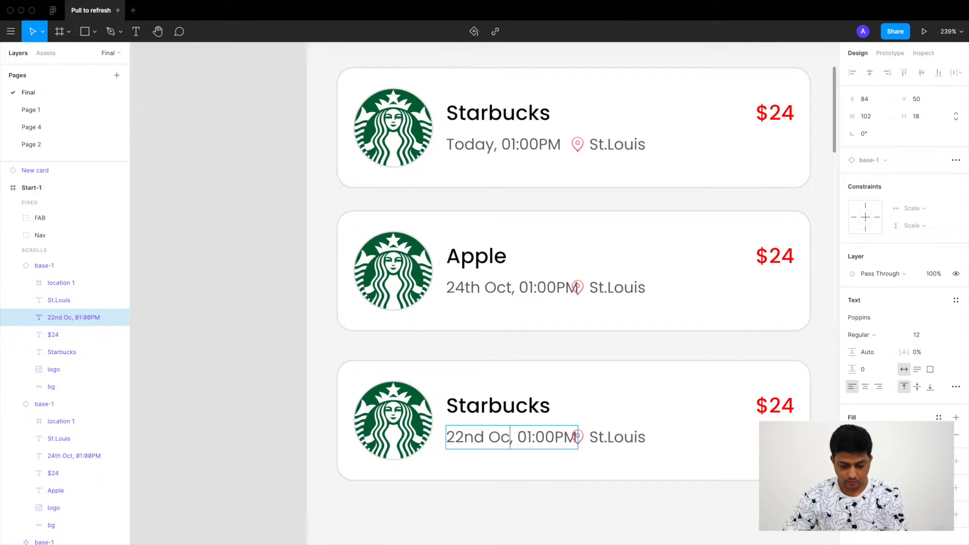
pyautogui.press('Escape')
# Change the title text of the third card to Nike.
pyautogui.doubleClick(497, 406)
pyautogui.write('Nike')
pyautogui.press('Escape')
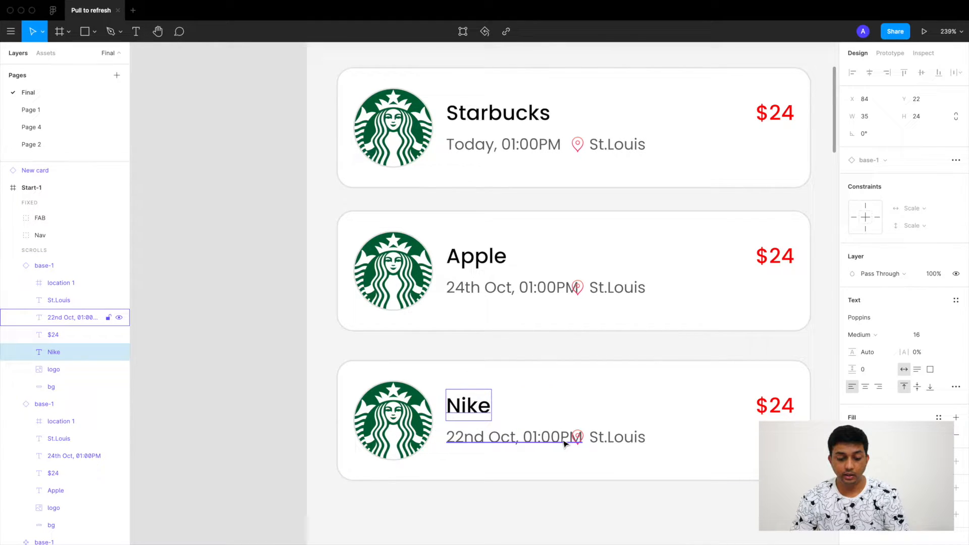
# Group the date text, location icon and St.Louis text in the main Starbucks card component.
pyautogui.scroll(2, 565, 444)
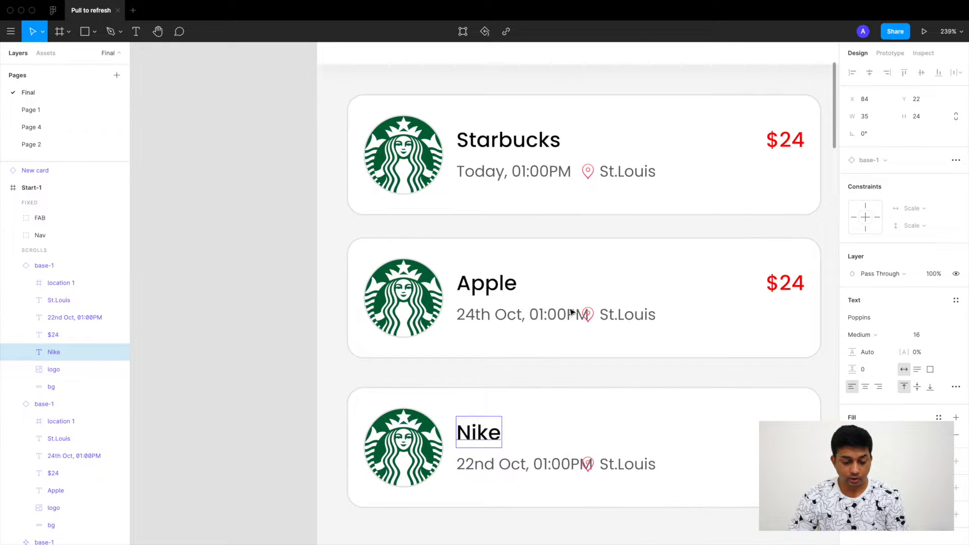
pyautogui.click(591, 181)
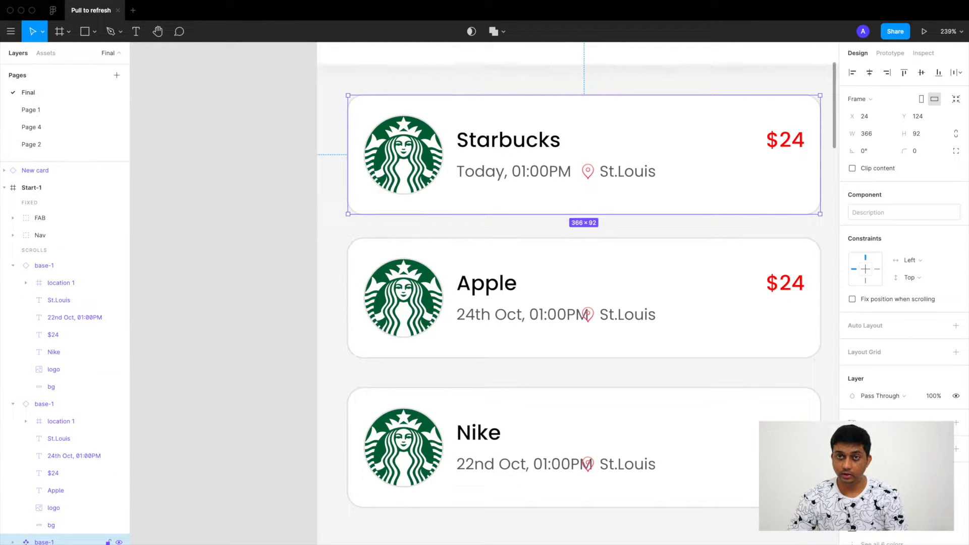
pyautogui.click(384, 254)
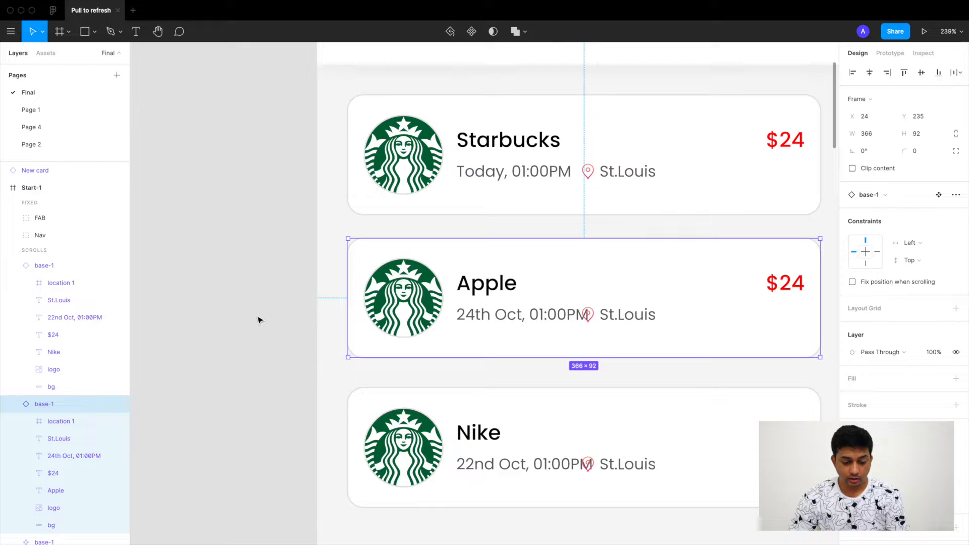
pyautogui.click(519, 135)
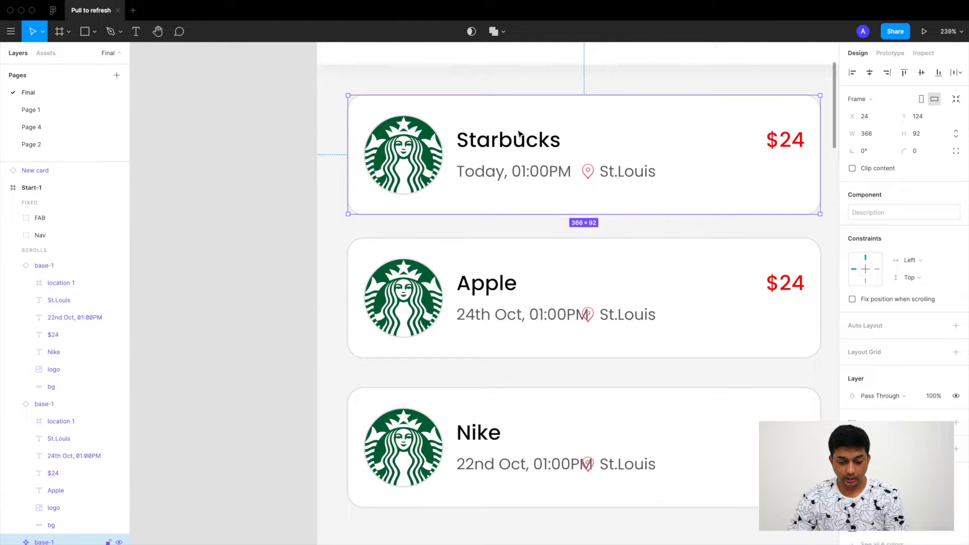
pyautogui.doubleClick(496, 175)
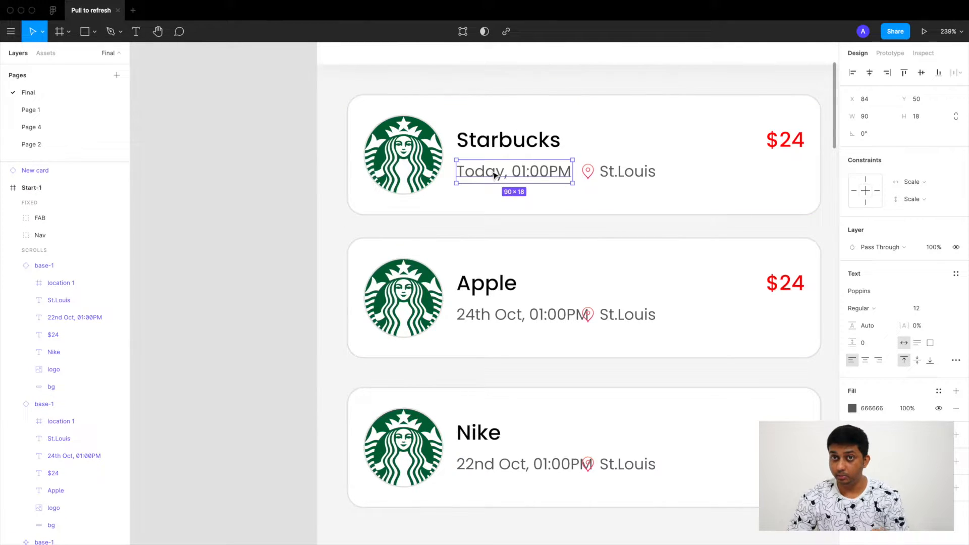
pyautogui.scroll(1, 493, 172)
pyautogui.hscroll(1, 494, 172)
pyautogui.scroll(1, 492, 171)
pyautogui.hscroll(1, 492, 171)
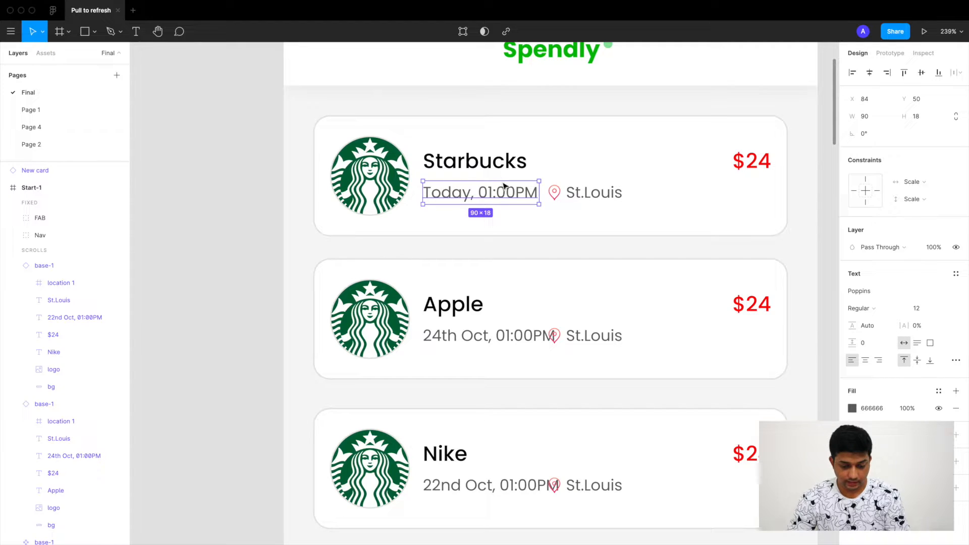
pyautogui.keyDown('shift'); pyautogui.click(561, 198); pyautogui.keyUp('shift')
pyautogui.keyDown('shift'); pyautogui.click(588, 193); pyautogui.keyUp('shift')
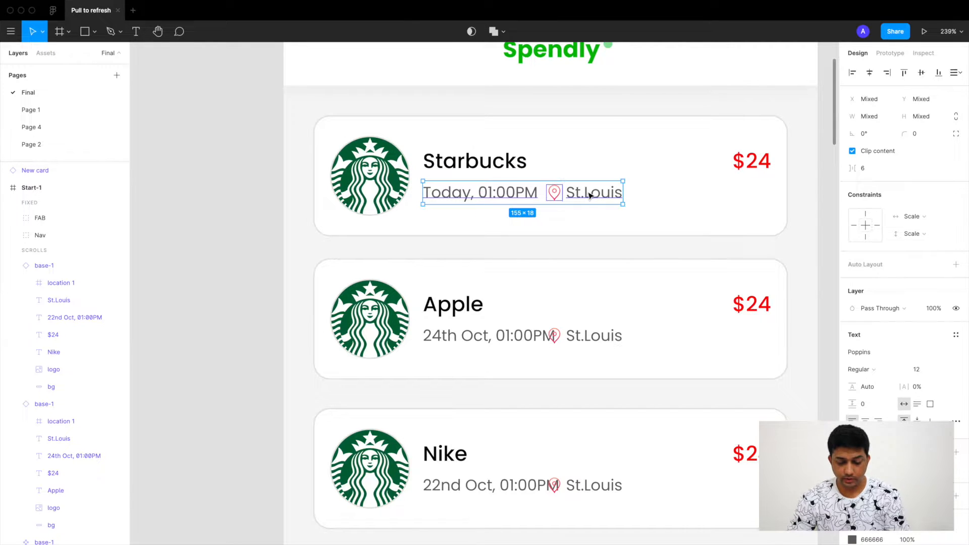
pyautogui.hotkey('ctrl', 'g')
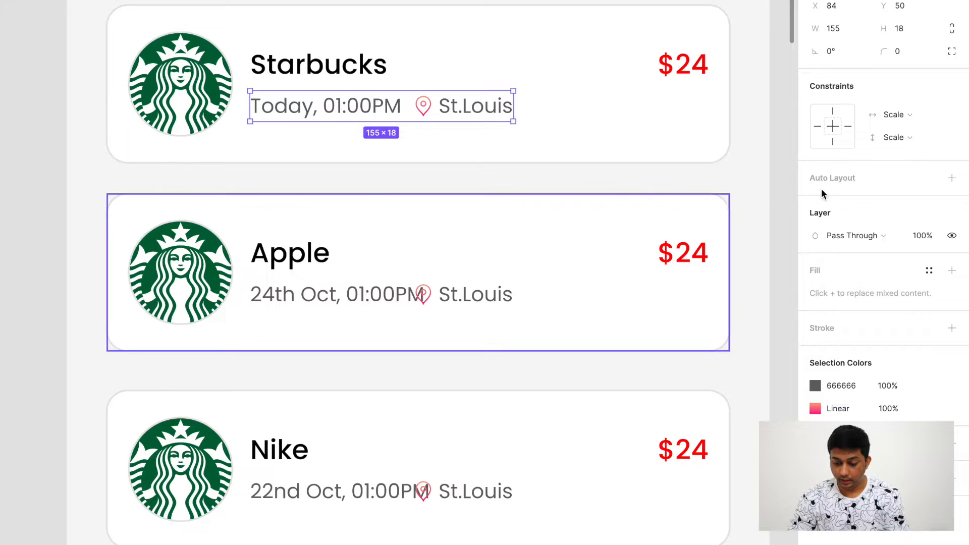
# Try auto layout on the Starbucks card's date and location group, check the Apple and Nike cards, and undo it.
pyautogui.click(952, 178)
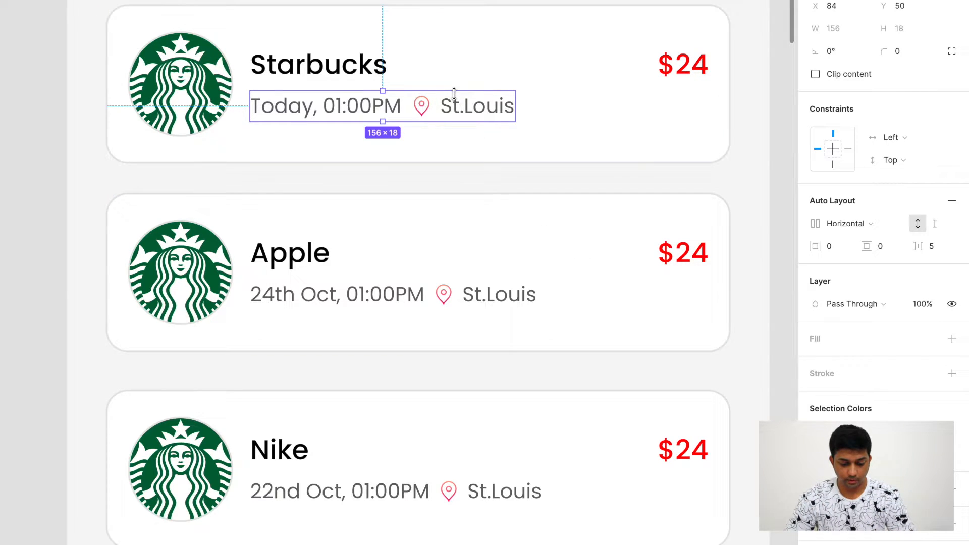
pyautogui.click(266, 319)
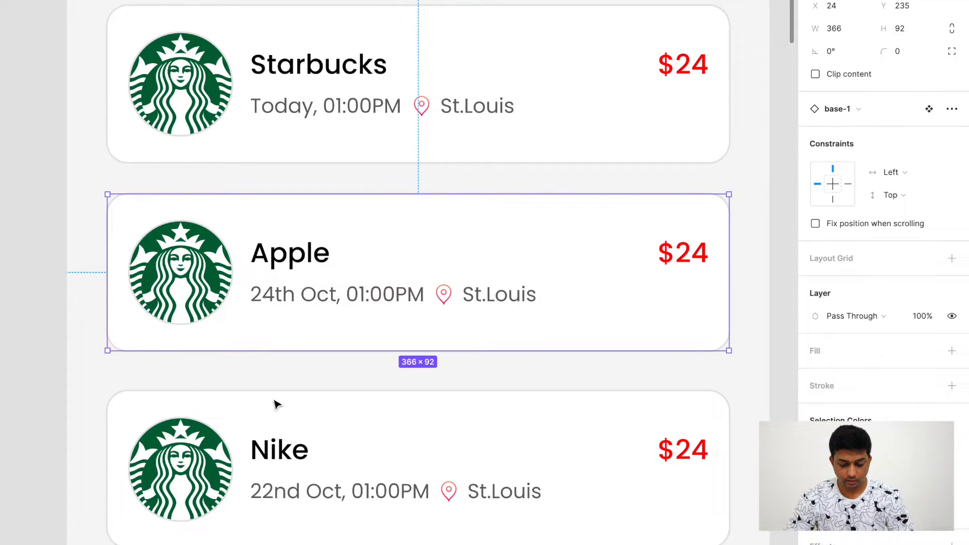
pyautogui.click(278, 422)
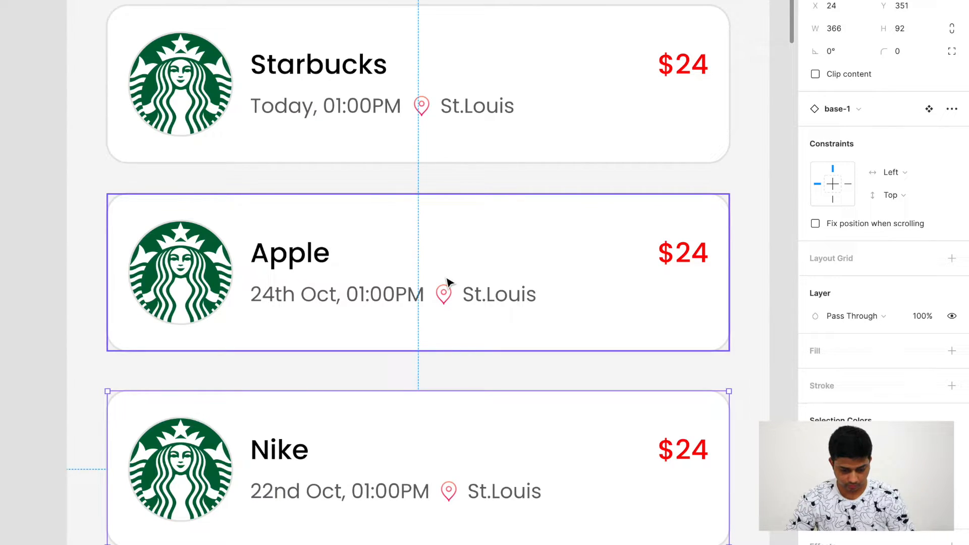
pyautogui.hotkey('ctrl', 'z')
pyautogui.hotkey('ctrl', 'z')
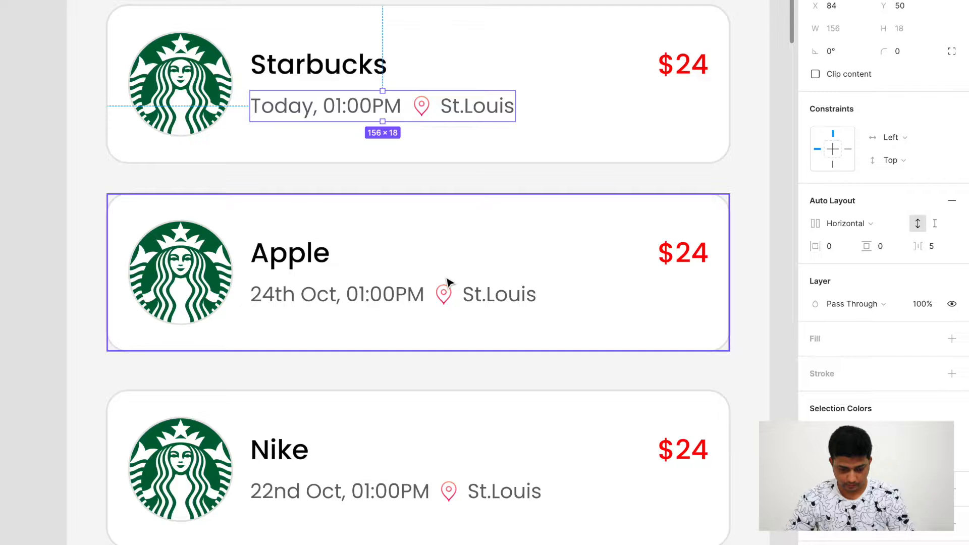
pyautogui.hotkey('ctrl', 'z')
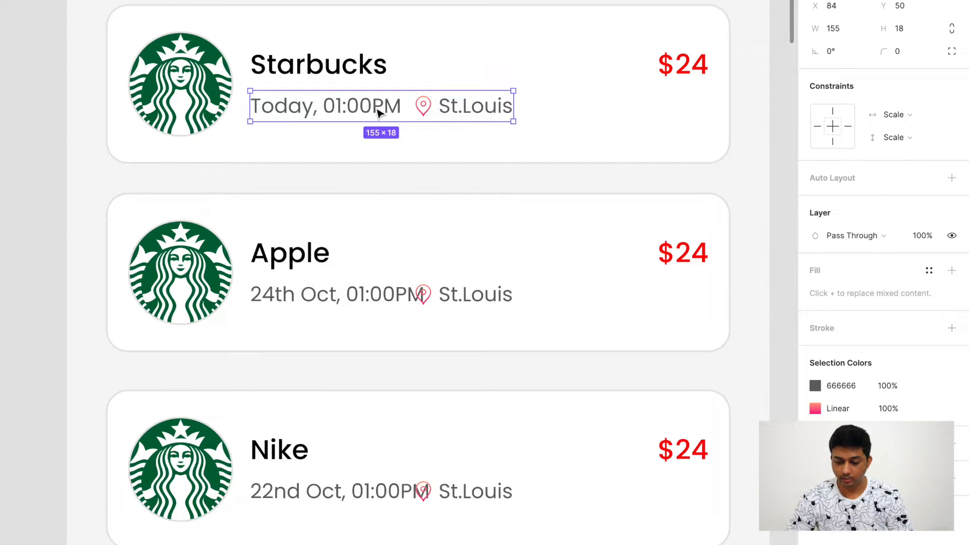
# Apply horizontal auto layout to the date and location group in the main Starbucks card.
pyautogui.click(950, 178)
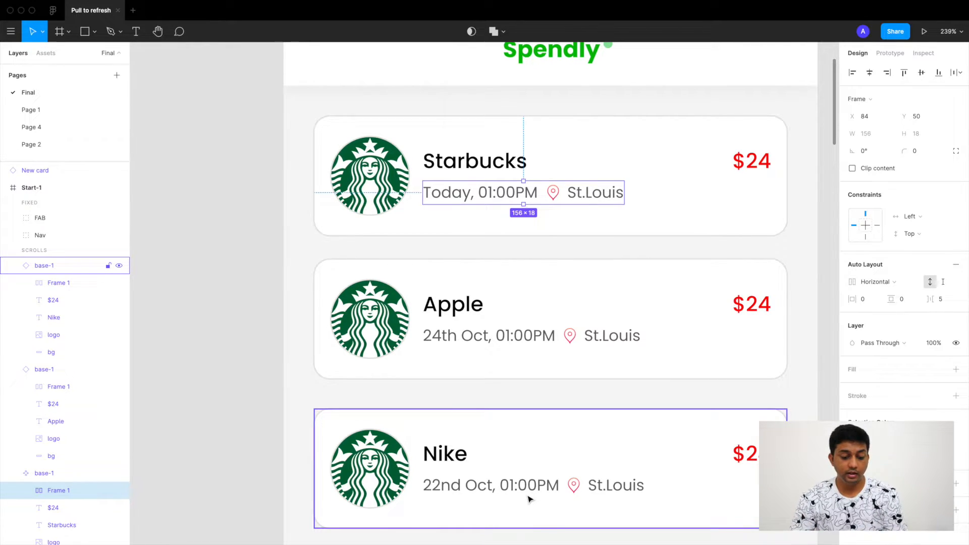
pyautogui.scroll(-5, 528, 500)
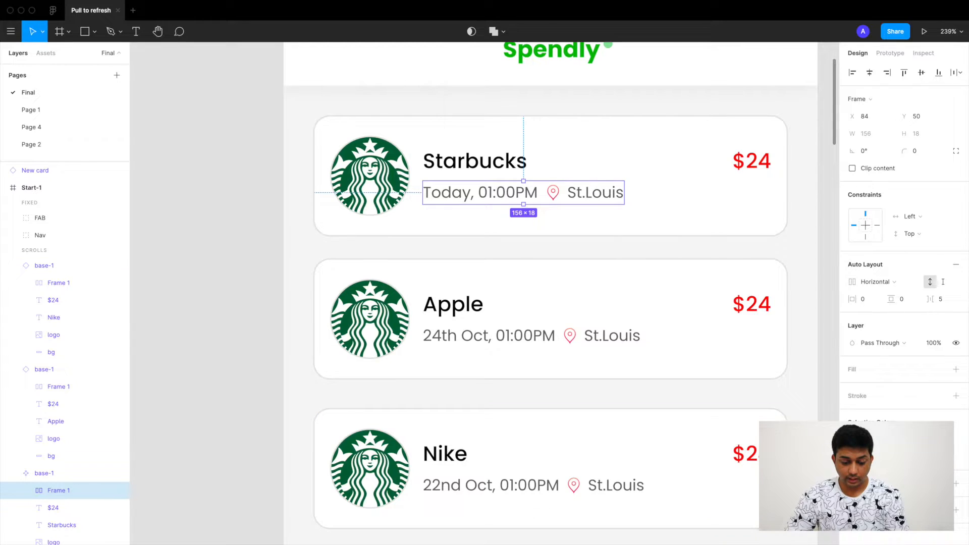
pyautogui.scroll(-3, 382, 530)
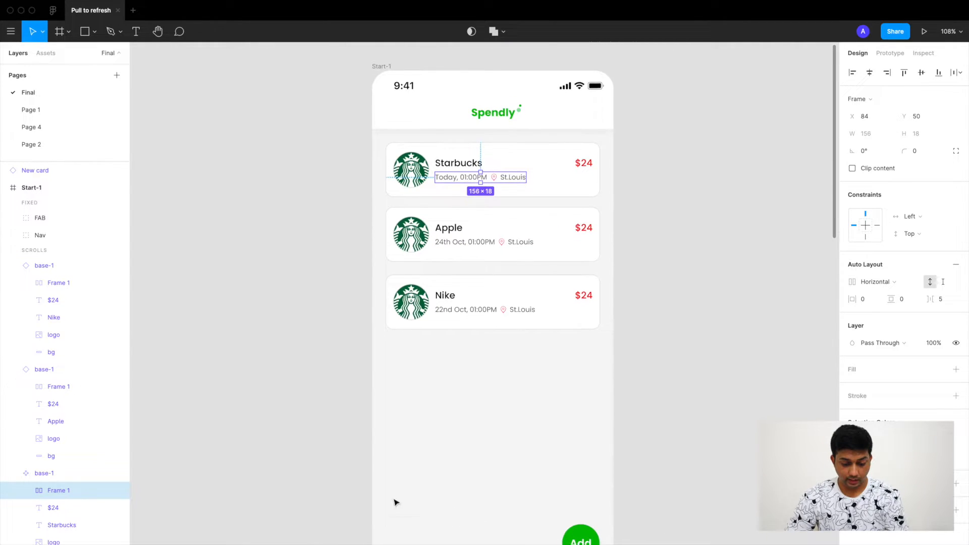
# Place a copy of the Nike card lower on the Start-1 screen.
pyautogui.click(477, 313)
pyautogui.moveTo(437, 303); pyautogui.dragTo(439, 435)
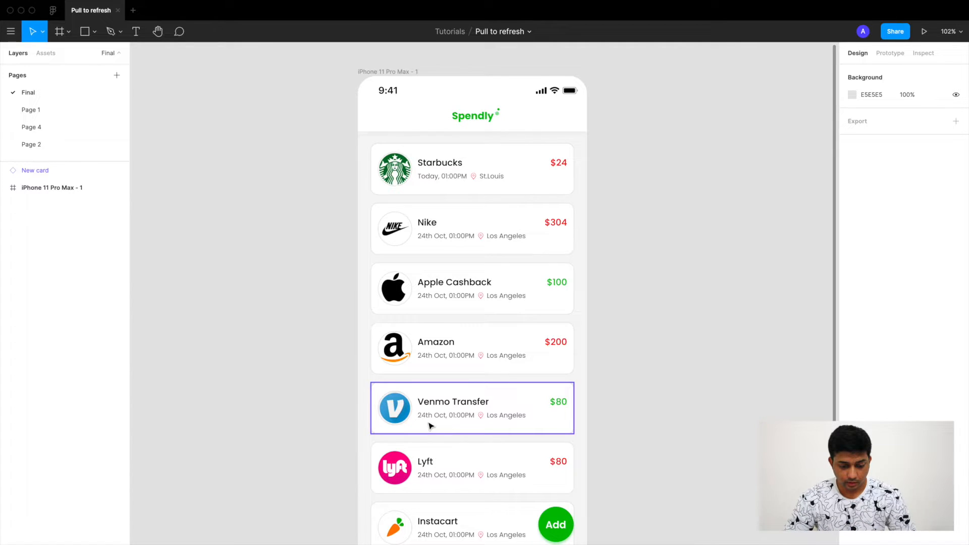
# Group all seven transaction cards, from Starbucks to Instacart, in the iPhone 11 Pro Max - 1 frame.
pyautogui.scroll(-3, 430, 426)
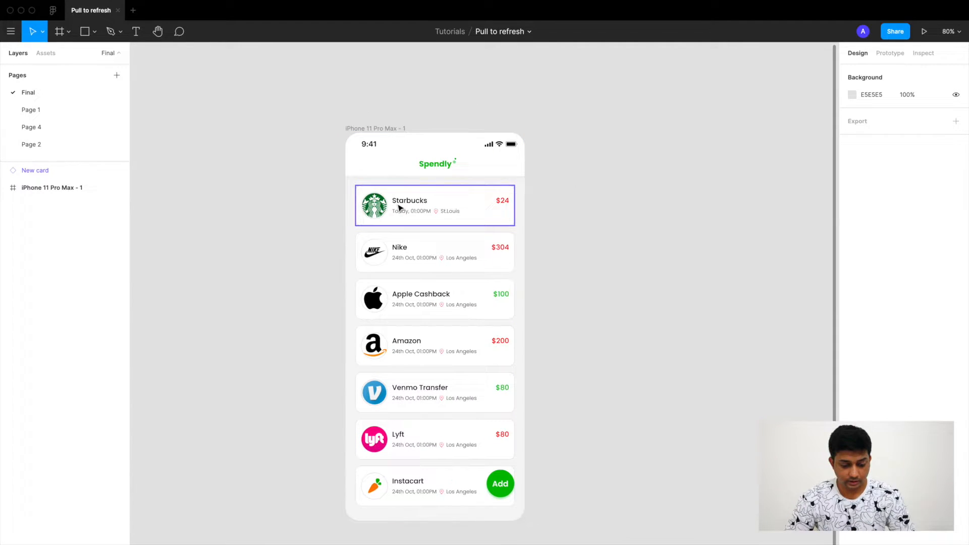
pyautogui.click(399, 208)
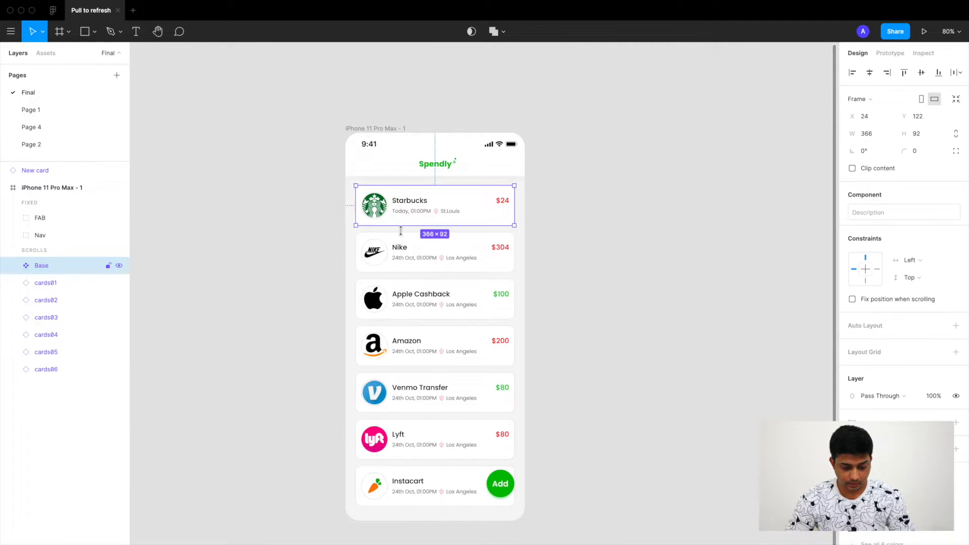
pyautogui.keyDown('shift'); pyautogui.click(404, 266); pyautogui.keyUp('shift')
pyautogui.keyDown('shift'); pyautogui.click(402, 308); pyautogui.keyUp('shift')
pyautogui.keyDown('shift'); pyautogui.click(400, 347); pyautogui.keyUp('shift')
pyautogui.keyDown('shift'); pyautogui.click(397, 401); pyautogui.keyUp('shift')
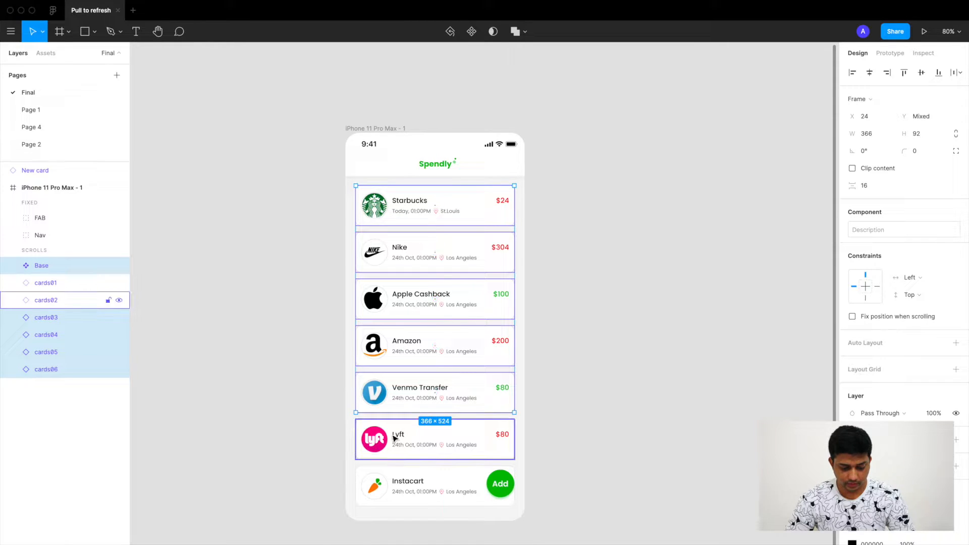
pyautogui.keyDown('shift'); pyautogui.click(395, 438); pyautogui.keyUp('shift')
pyautogui.keyDown('shift'); pyautogui.click(393, 478); pyautogui.keyUp('shift')
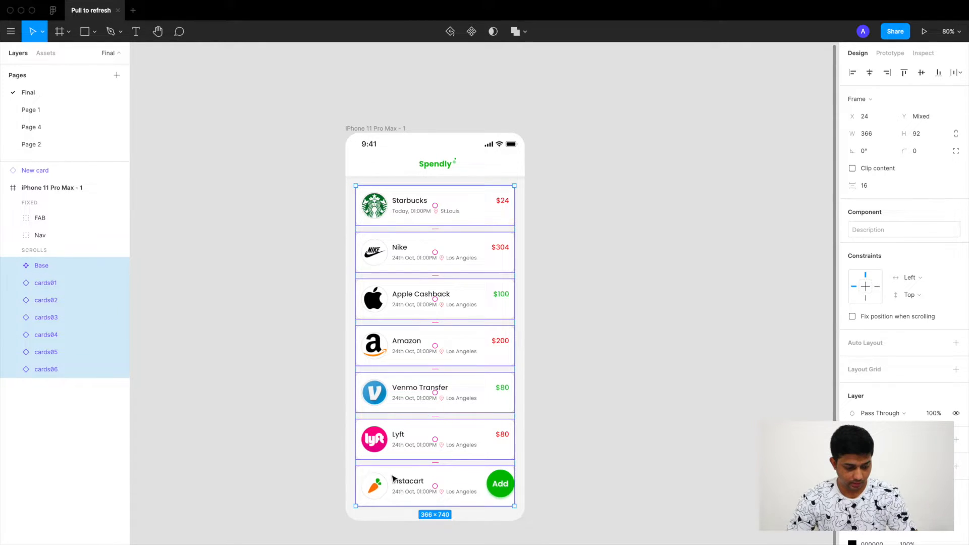
pyautogui.press('super+g')
# Rename the new group of transaction cards to cards ui.
pyautogui.doubleClick(49, 265)
pyautogui.write('cards u')
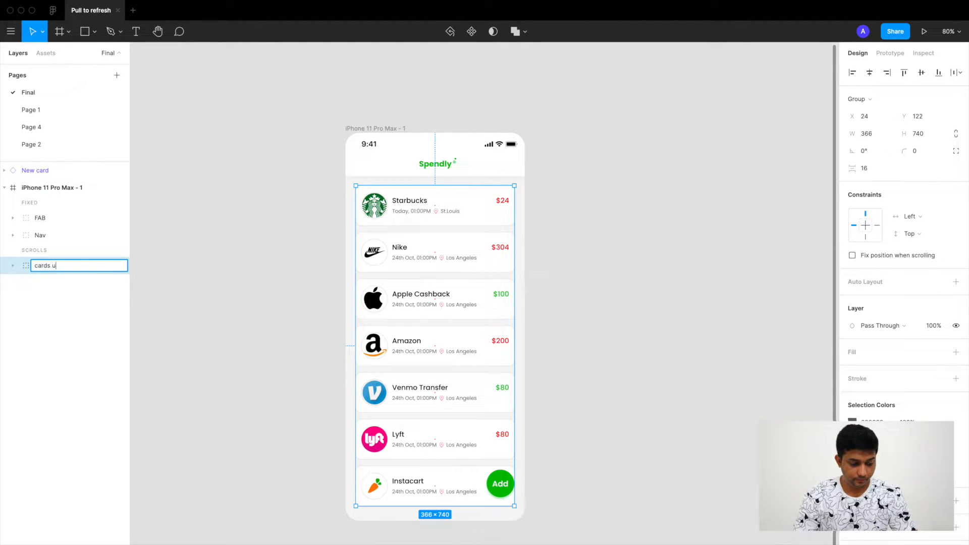
pyautogui.write('i')
pyautogui.press('Return')
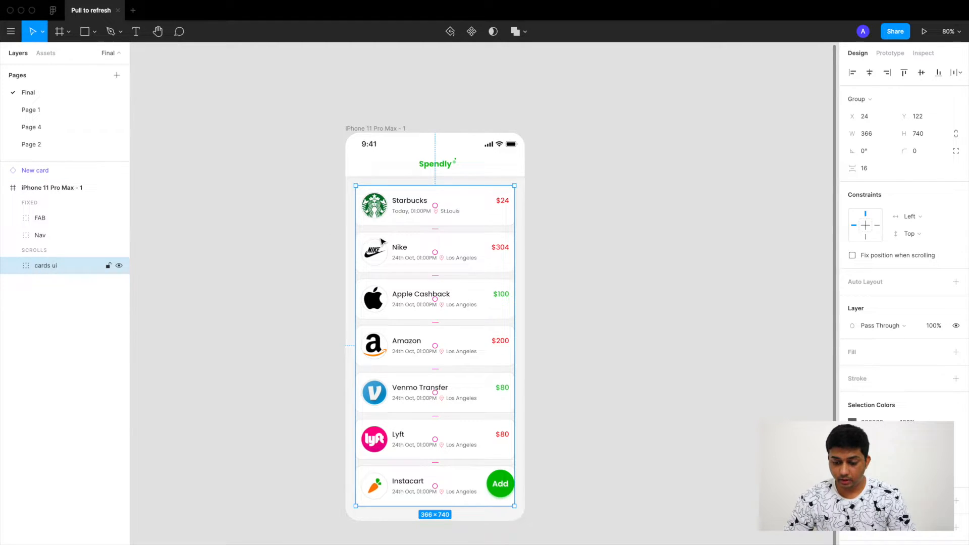
# Convert the cards ui group into a frame and deselect it.
pyautogui.click(858, 101)
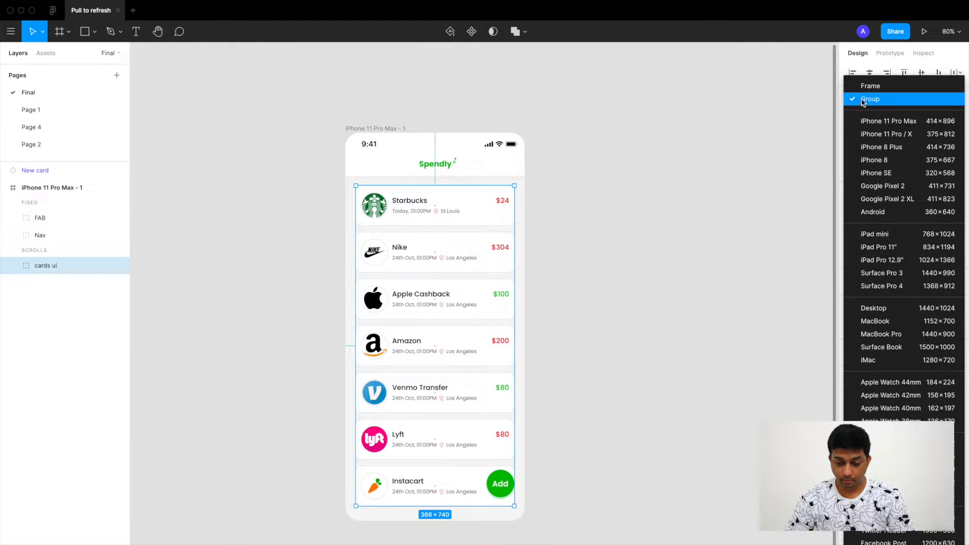
pyautogui.click(866, 88)
pyautogui.click(681, 277)
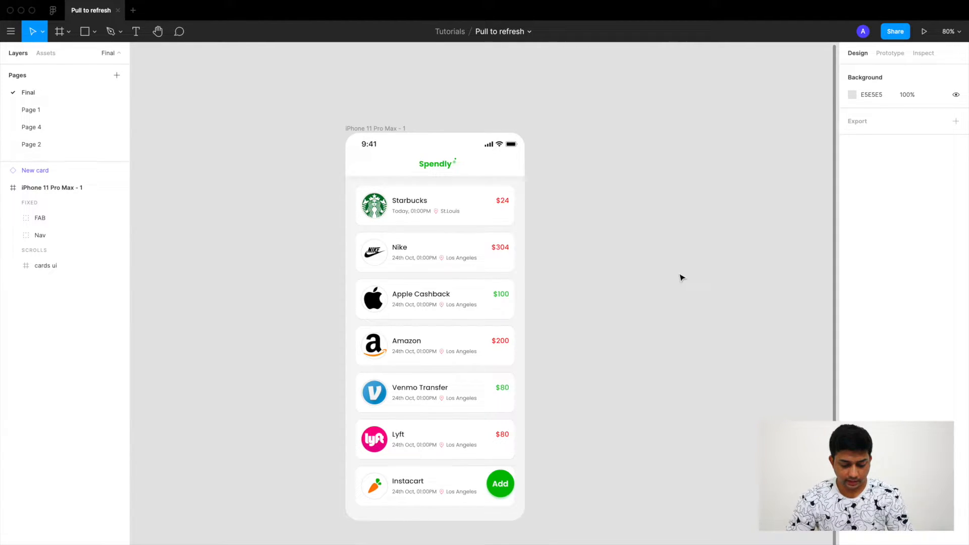
# Examine the Uber card component below the phone screen and the cards stacked in the cards ui frame.
pyautogui.scroll(-5, 679, 275)
pyautogui.scroll(3, 421, 520)
pyautogui.scroll(2, 420, 519)
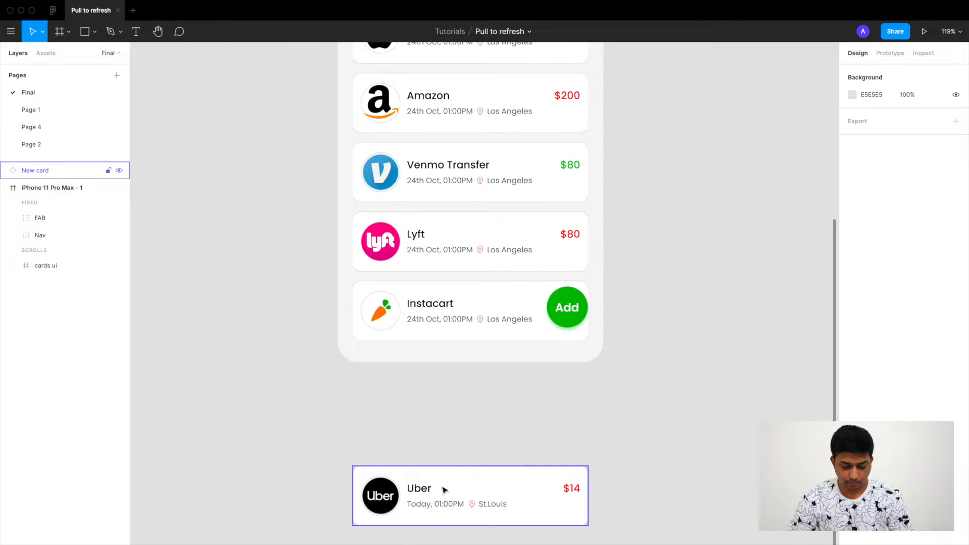
pyautogui.scroll(-2, 456, 496)
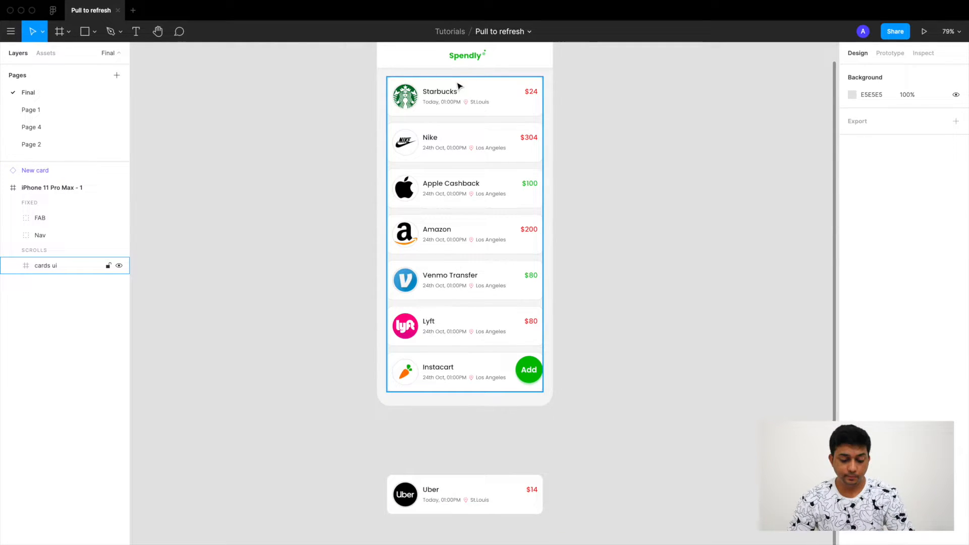
pyautogui.click(419, 489)
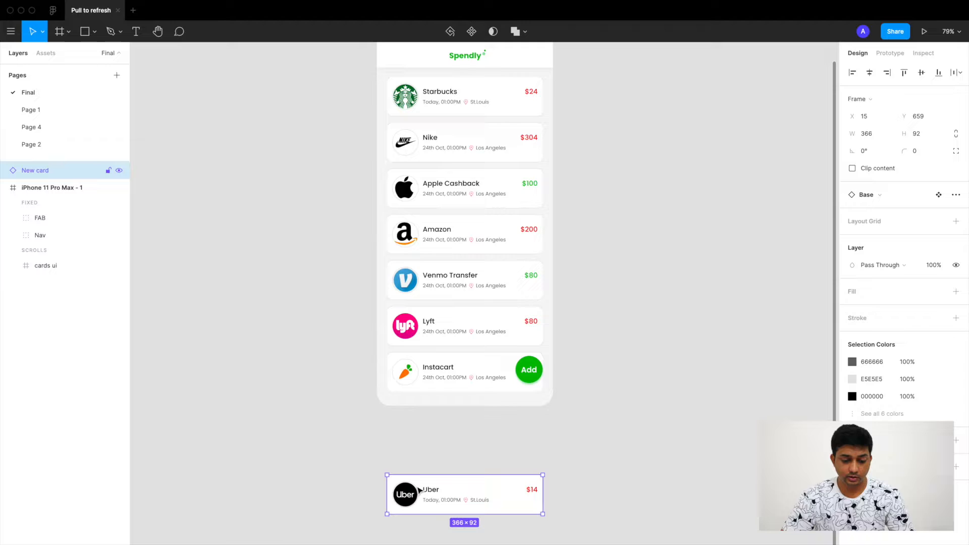
pyautogui.scroll(2, 419, 490)
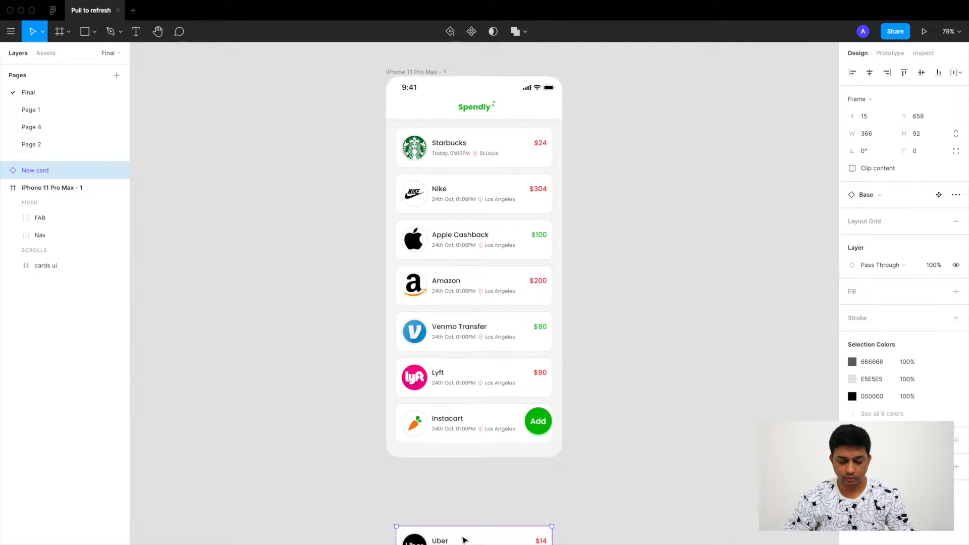
pyautogui.hscroll(1, 464, 540)
pyautogui.click(585, 431)
pyautogui.hscroll(2, 586, 431)
pyautogui.hscroll(1, 585, 431)
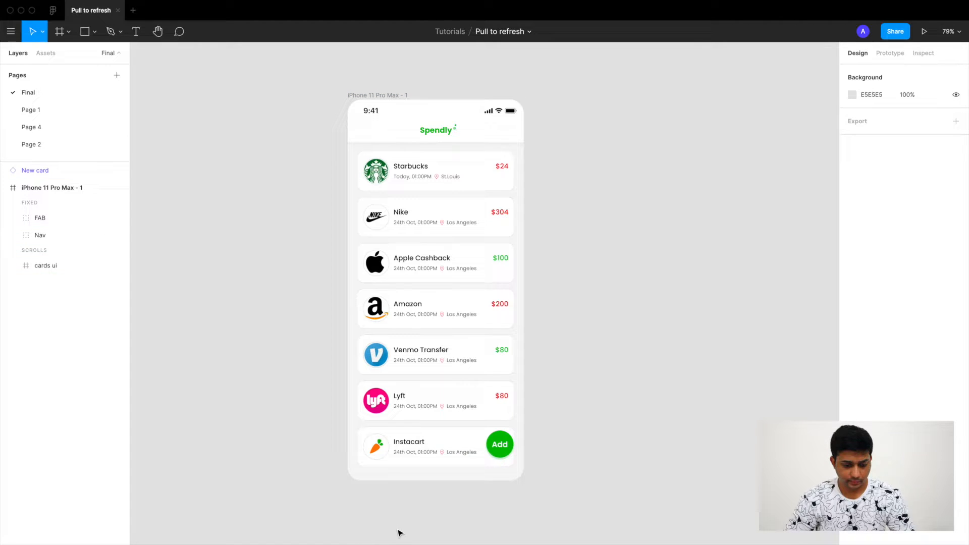
# Rename the iPhone 11 Pro Max - 1 frame to start-1 and deselect it.
pyautogui.click(389, 96)
pyautogui.doubleClick(59, 188)
pyautogui.write('start-1')
pyautogui.press('Return')
pyautogui.click(283, 151)
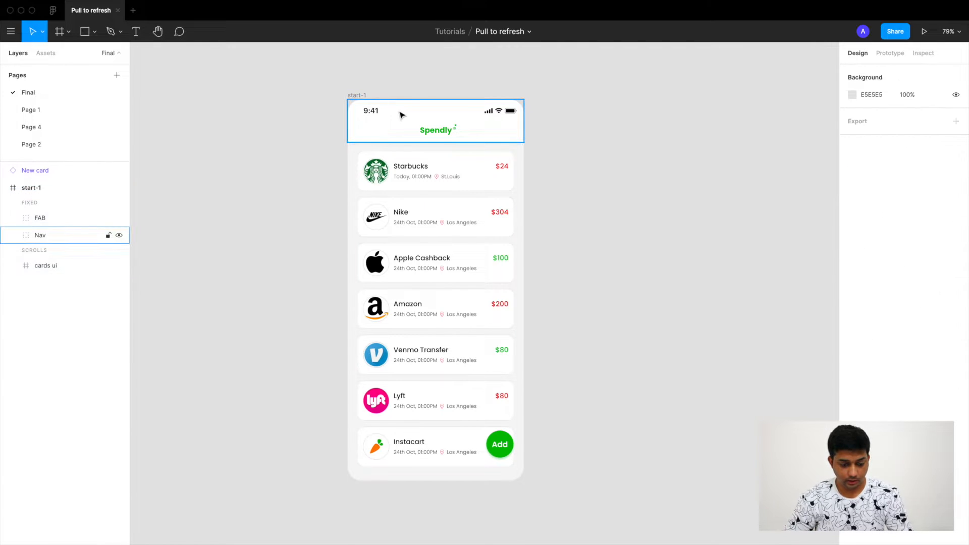
# Place a copy of the start-1 frame to its right, level with the original.
pyautogui.click(356, 95)
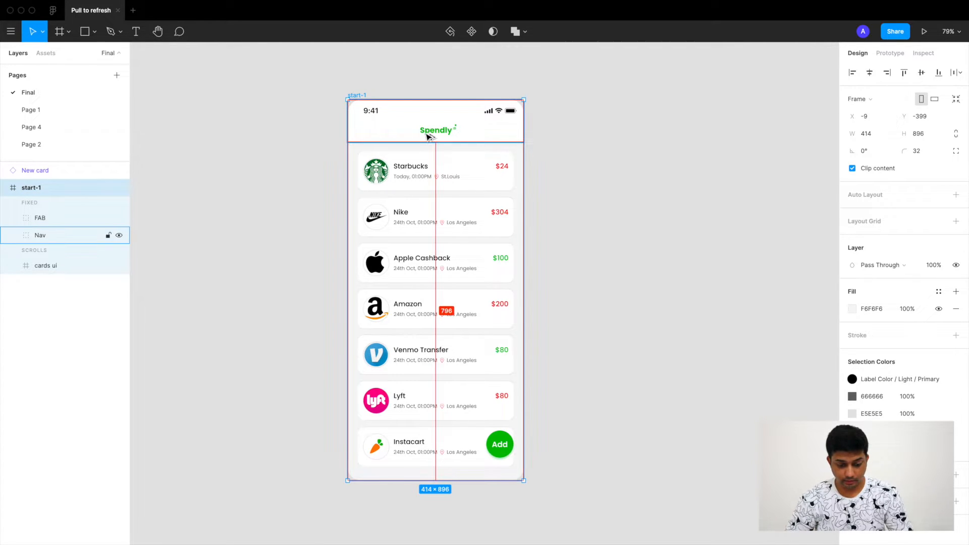
pyautogui.moveTo(428, 136); pyautogui.dragTo(635, 140)
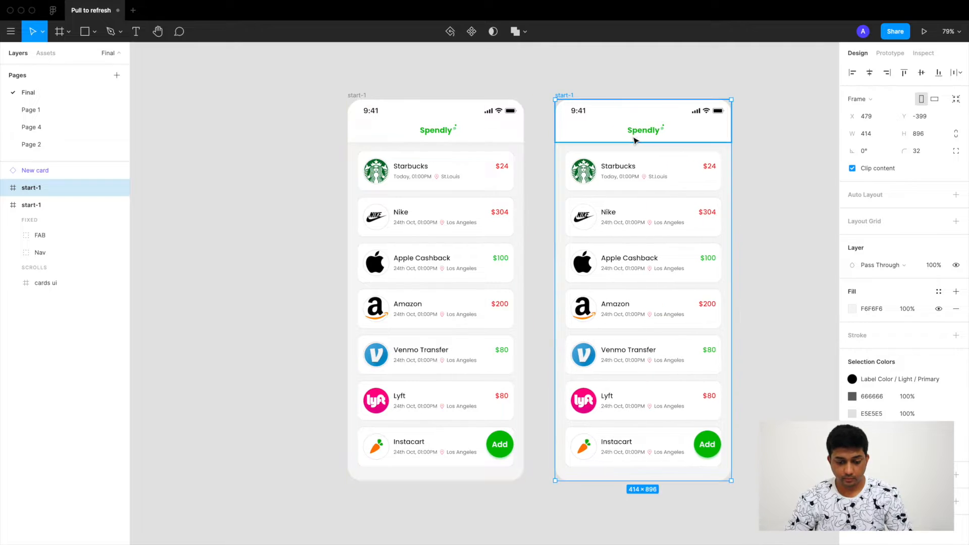
pyautogui.click(625, 75)
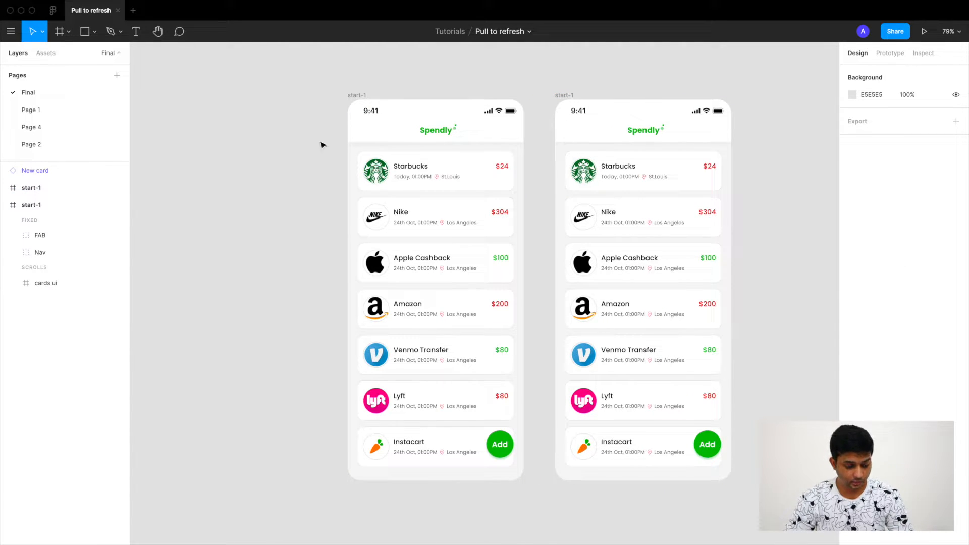
# Rename the copied start-1 frame to 2 and deselect it.
pyautogui.click(555, 96)
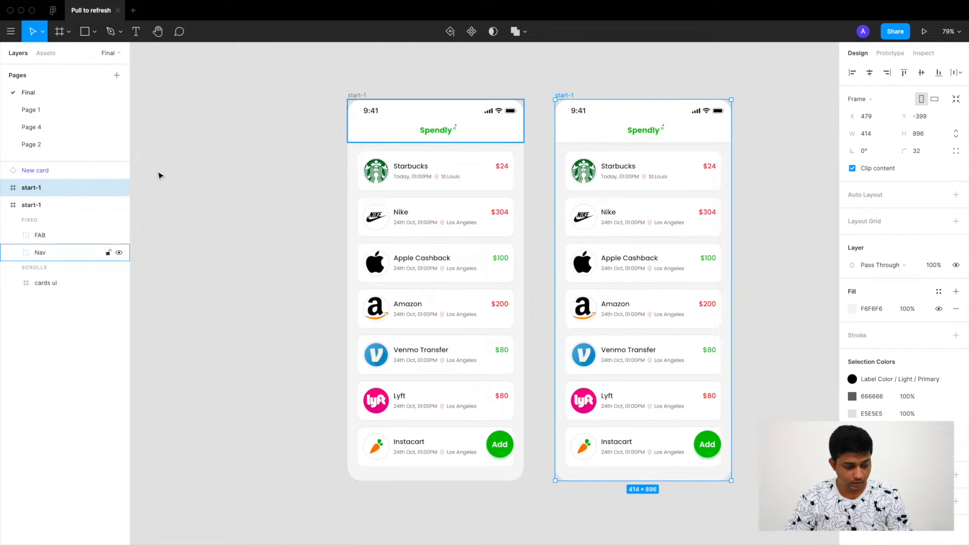
pyautogui.doubleClick(44, 190)
pyautogui.write('2')
pyautogui.press('Return')
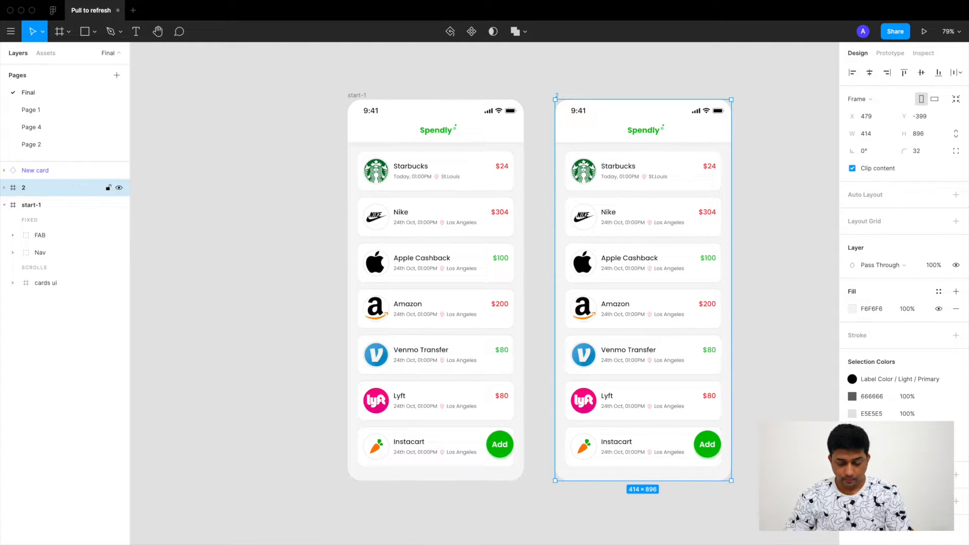
pyautogui.hscroll(2, 385, 183)
pyautogui.click(735, 192)
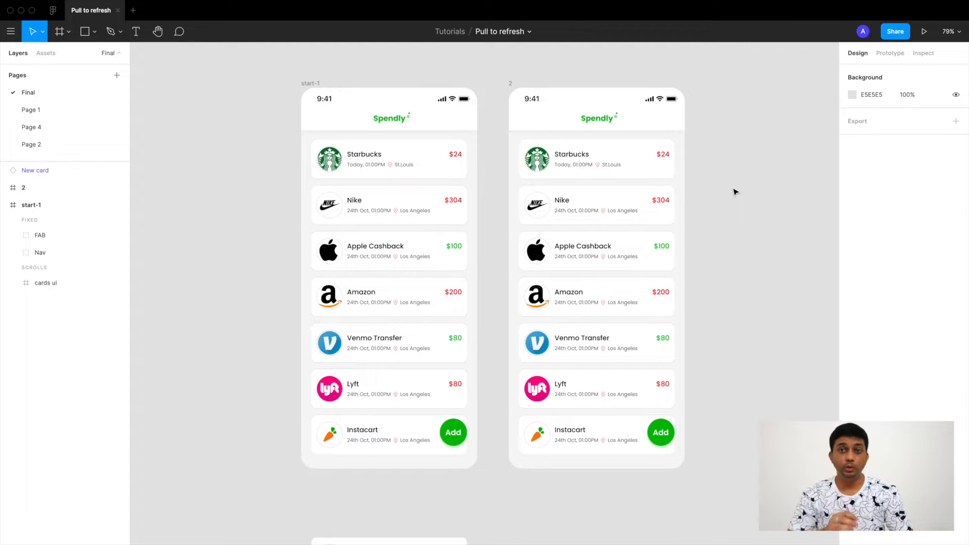
# Move the cards ui frame in screen 2 down by 80 px to Y 202, opening a gap under the nav bar.
pyautogui.click(611, 162)
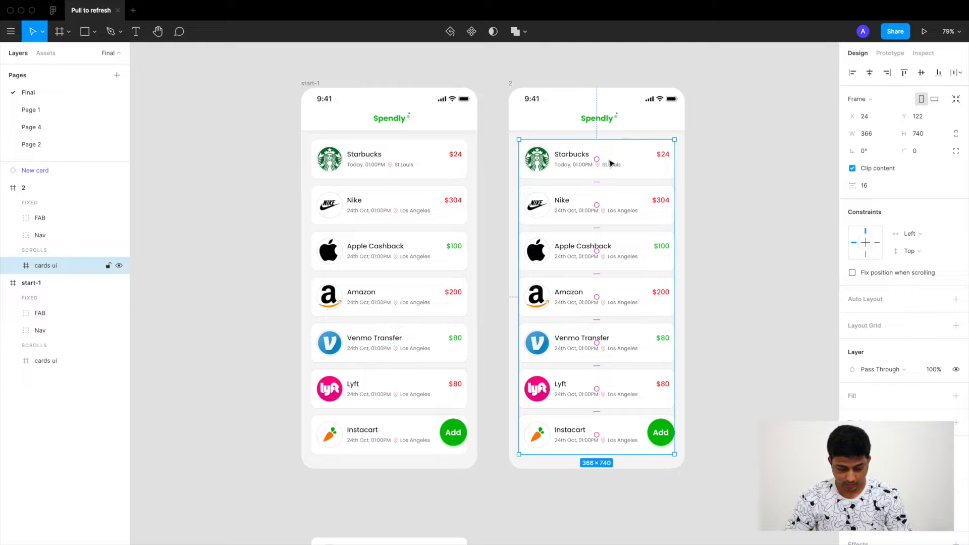
pyautogui.hotkey('shift', 'Down')
pyautogui.hotkey('shift', 'Down')
pyautogui.hotkey('shift', 'Down')
pyautogui.hotkey('shift', 'Down')
pyautogui.hotkey('shift', 'Down')
pyautogui.hotkey('shift', 'Down')
pyautogui.hotkey('shift', 'Down')
pyautogui.hotkey('shift', 'Down')
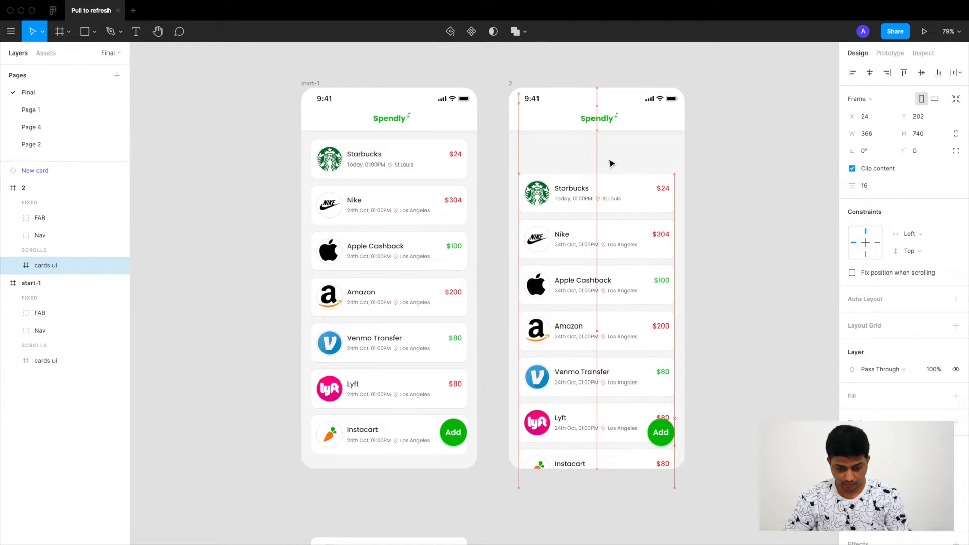
pyautogui.hscroll(2, 612, 163)
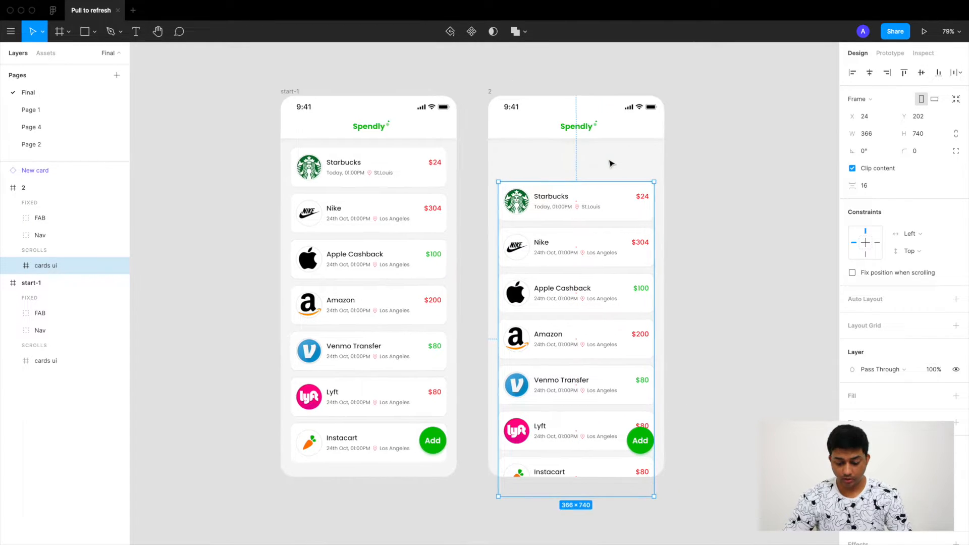
pyautogui.click(717, 183)
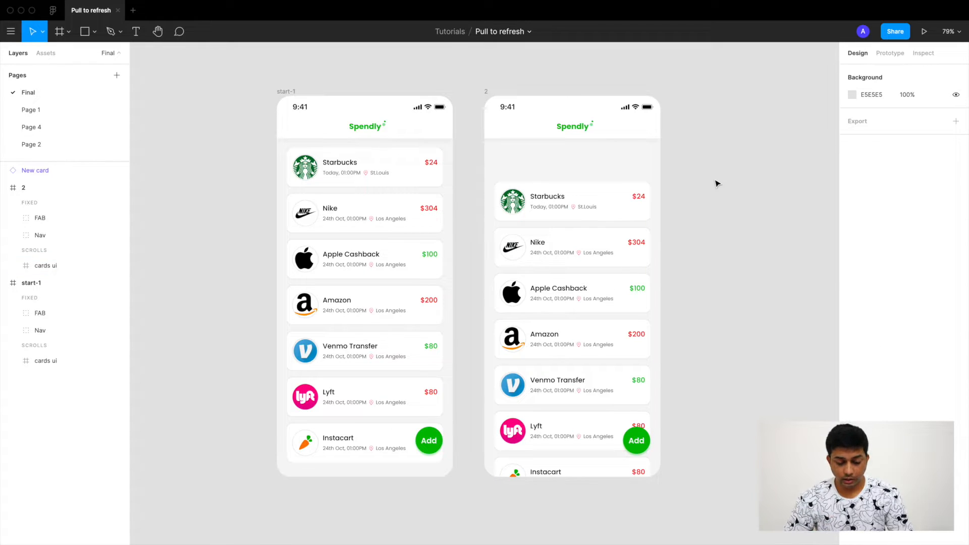
pyautogui.hscroll(1, 582, 168)
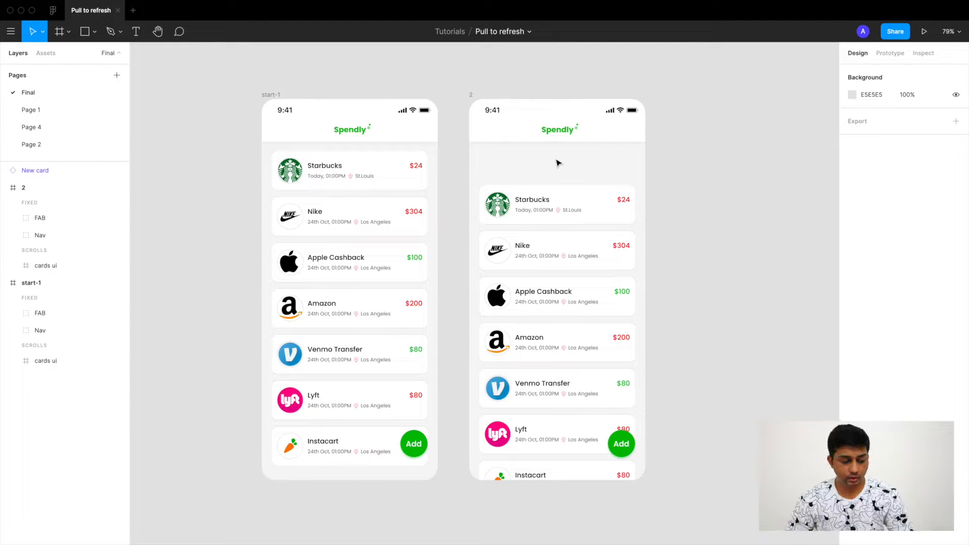
# Import Eclipse-1s-200px (1).gif from the desktop and place it in frame 2 over the gap above the cards.
pyautogui.click(32, 11)
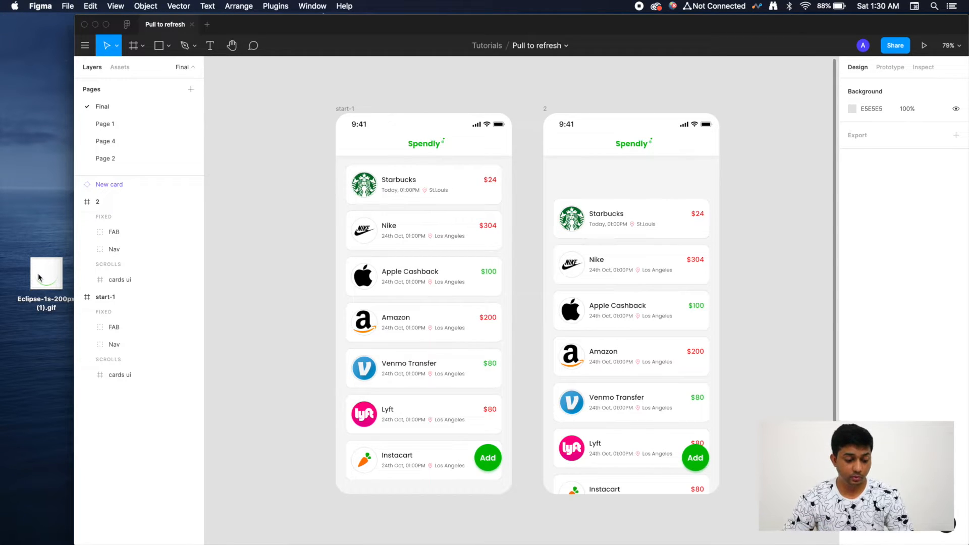
pyautogui.moveTo(39, 277); pyautogui.dragTo(755, 162)
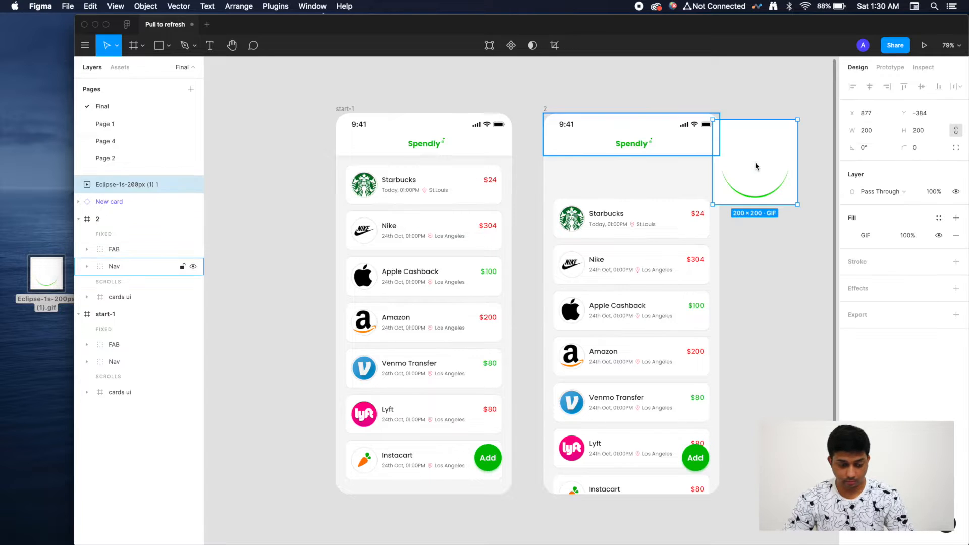
pyautogui.click(106, 24)
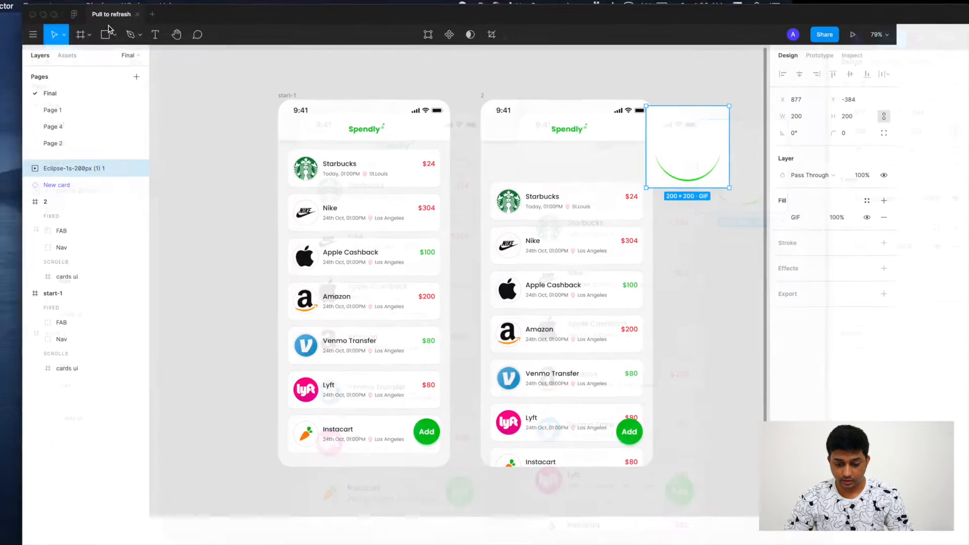
pyautogui.moveTo(671, 150); pyautogui.dragTo(557, 172)
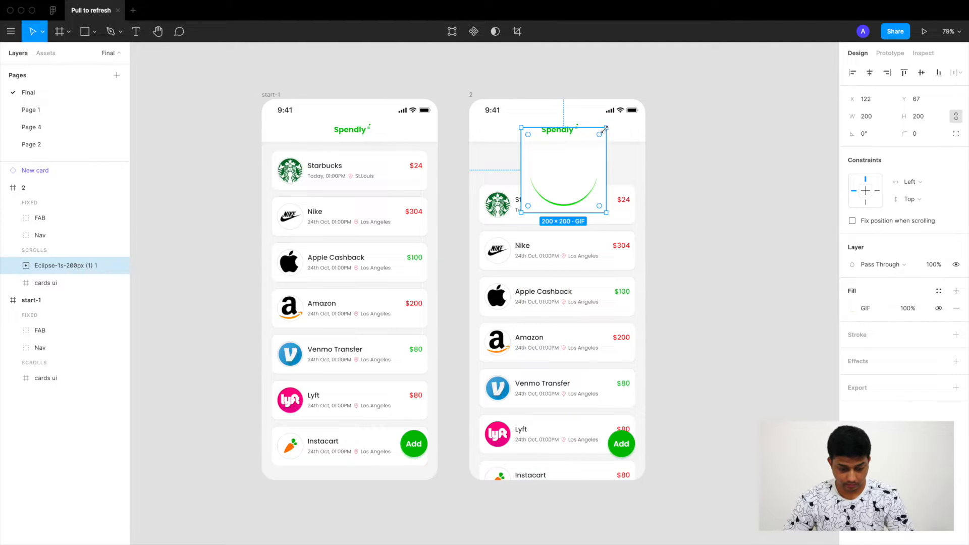
# Scale the spinner GIF in frame 2 down to 52 × 52.
pyautogui.moveTo(605, 130); pyautogui.dragTo(576, 144)
pyautogui.scroll(5, 544, 195)
pyautogui.click(872, 117)
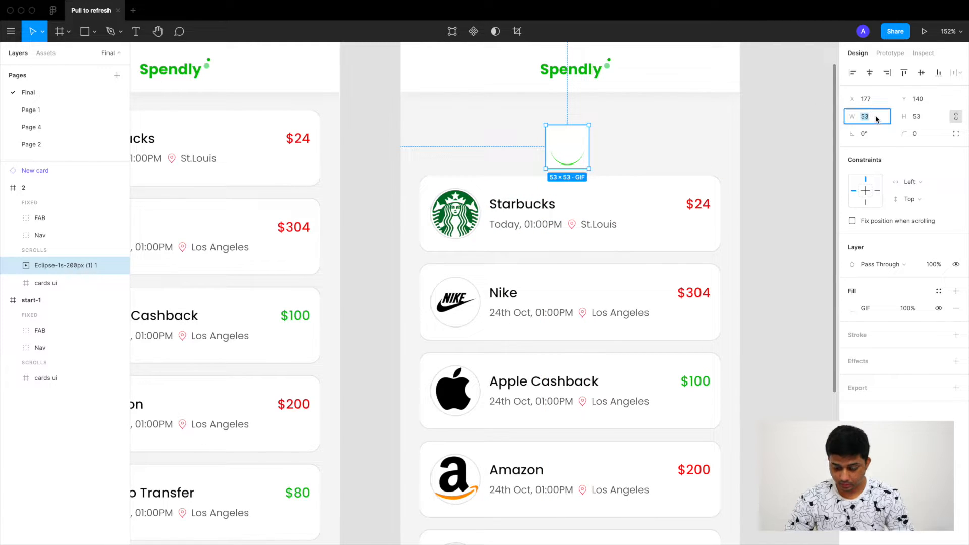
pyautogui.press('Down')
pyautogui.scroll(-4, 601, 152)
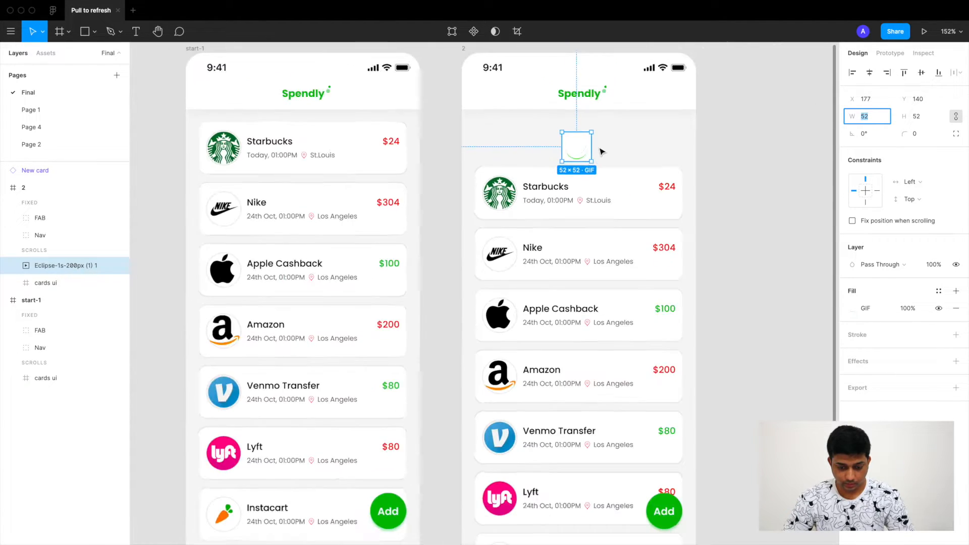
# Raise the spinner GIF to Y 125 in the gap above the Starbucks card and centre it horizontally in frame 2.
pyautogui.moveTo(587, 146); pyautogui.dragTo(587, 136)
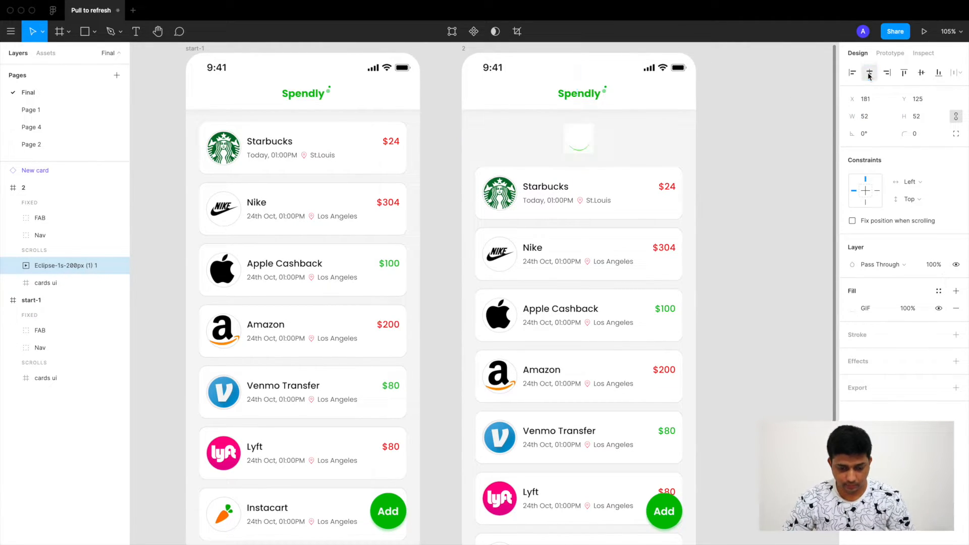
pyautogui.click(696, 177)
pyautogui.scroll(2, 594, 155)
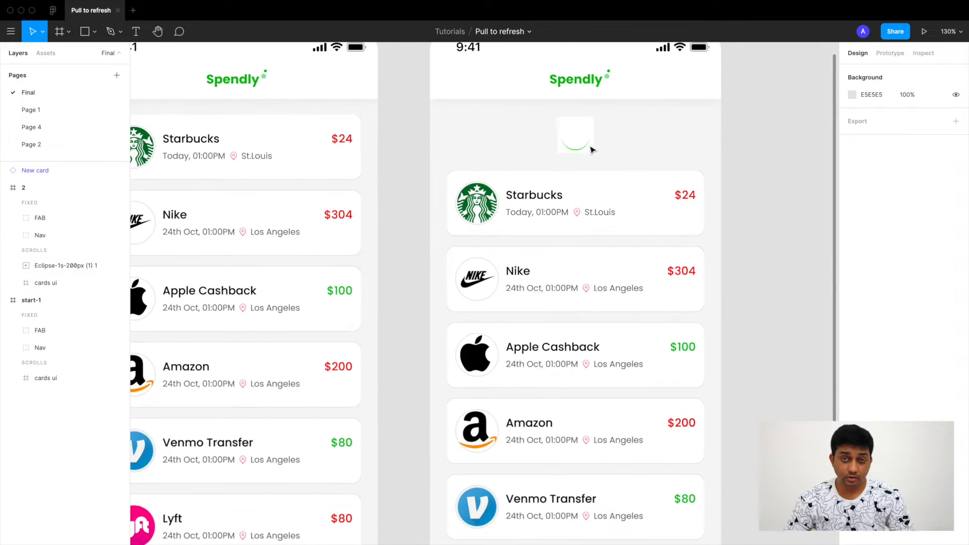
# Set the spinner GIF's layer blend mode to Multiply.
pyautogui.click(588, 146)
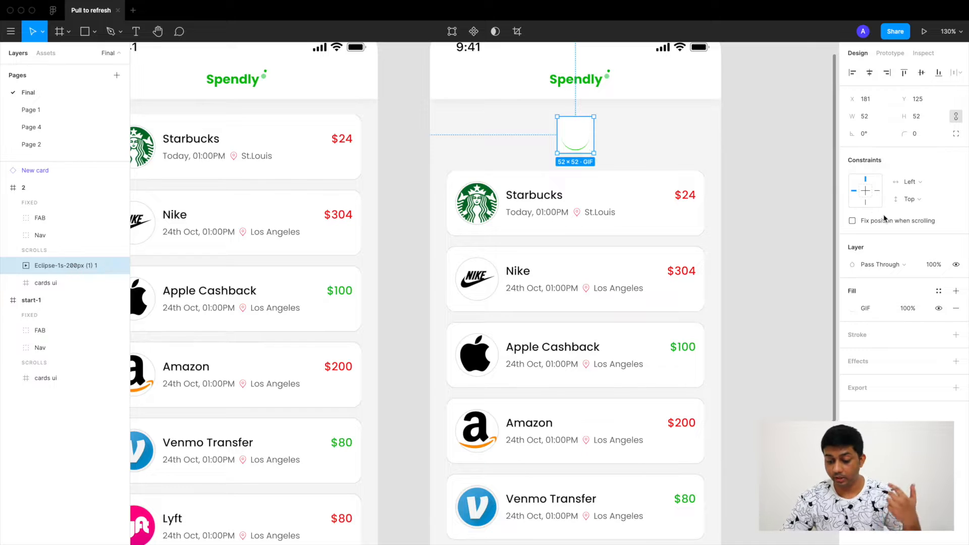
pyautogui.click(883, 269)
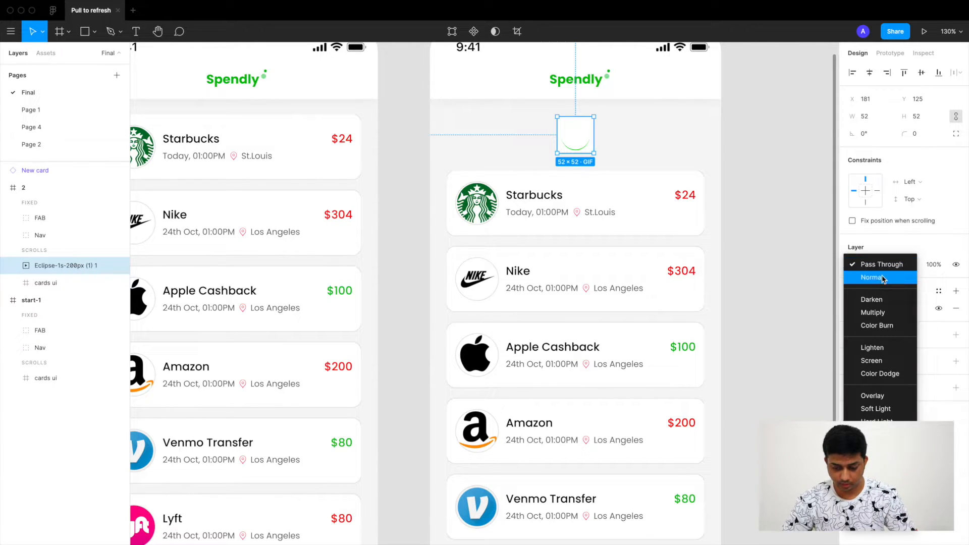
pyautogui.click(882, 313)
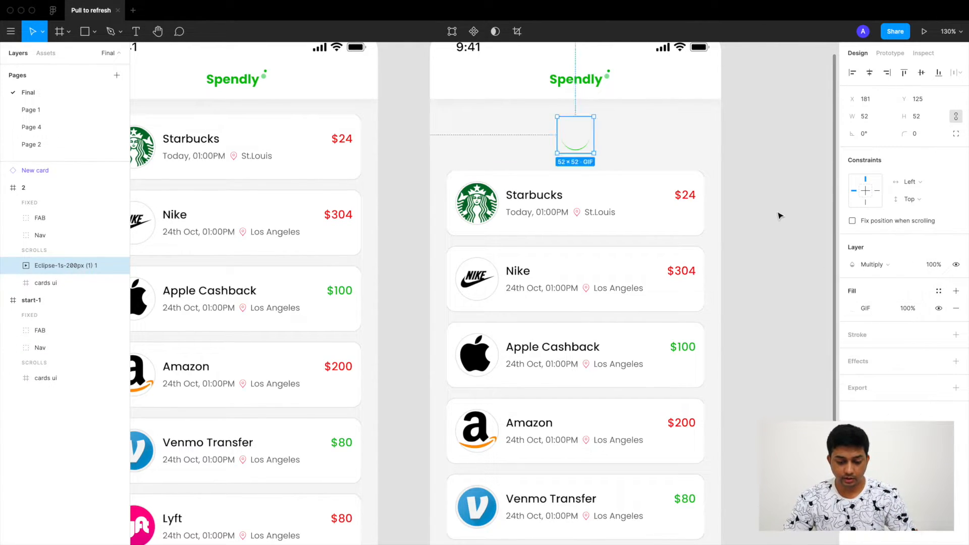
pyautogui.scroll(3, 605, 172)
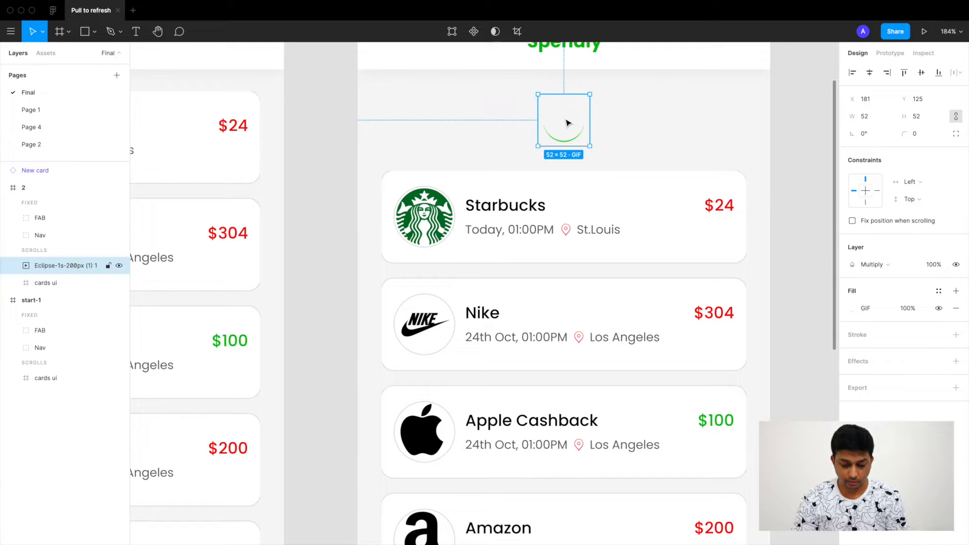
pyautogui.scroll(-5, 566, 123)
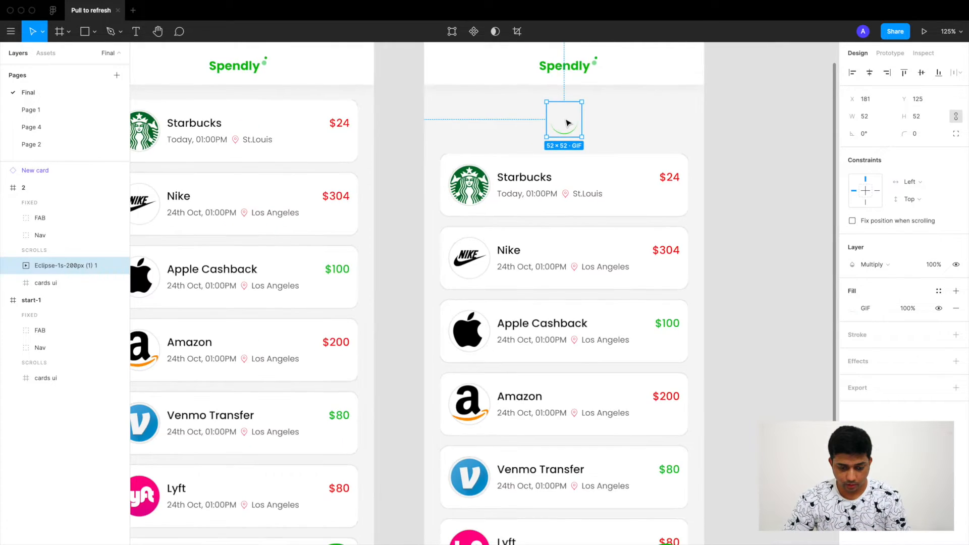
# Preview frame 2 as a prototype to check the spinner animation, and return to the design file.
pyautogui.scroll(2, 566, 122)
pyautogui.click(417, 57)
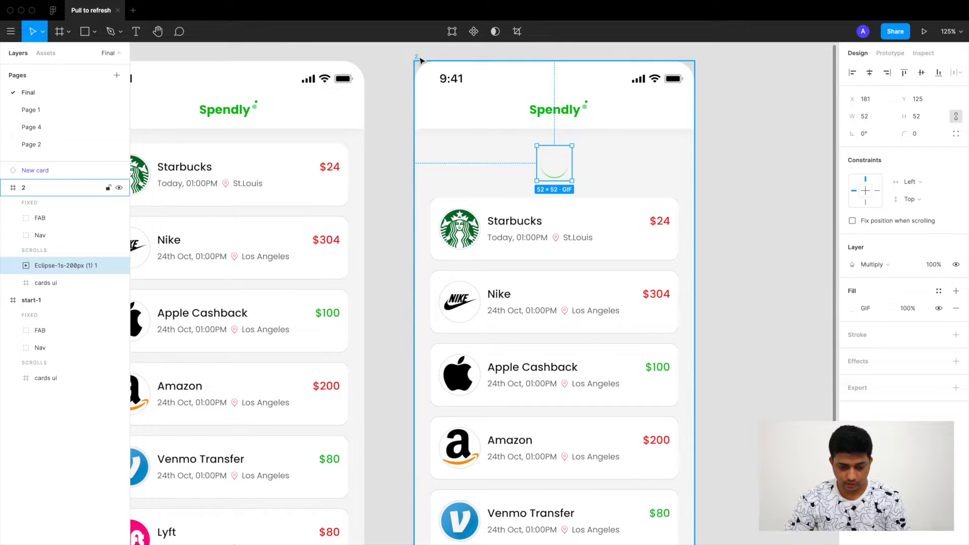
pyautogui.click(924, 31)
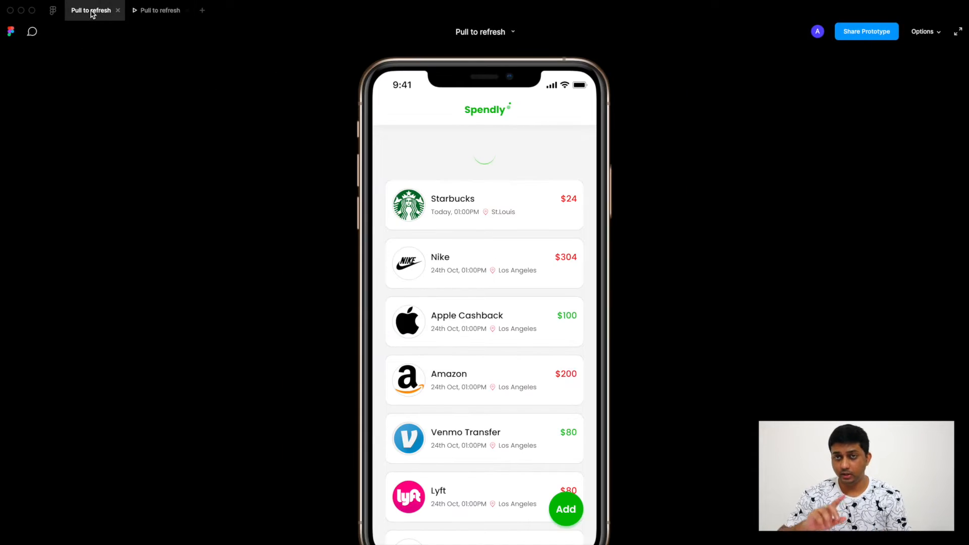
pyautogui.click(92, 14)
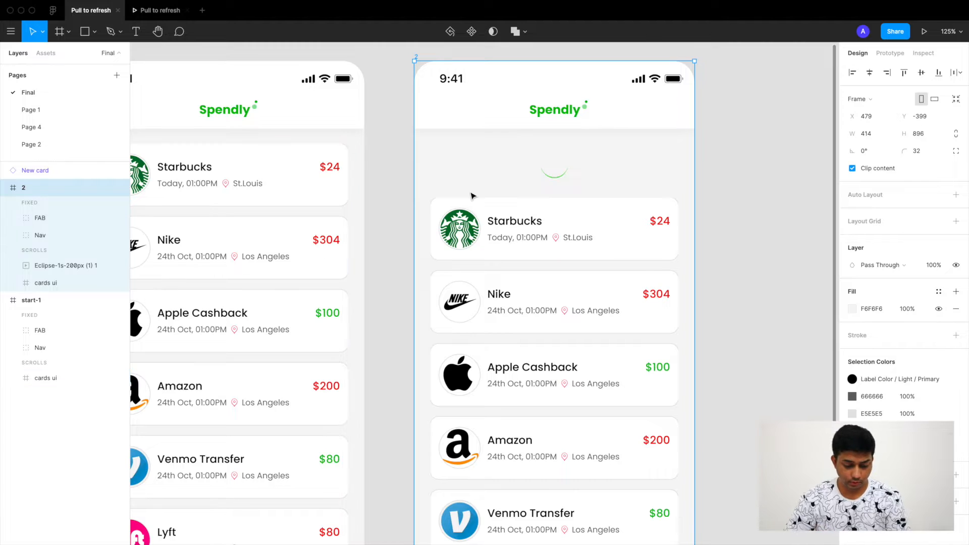
# Add a bold Poppins 18 text "S" inside the spinner in frame 2 and position it at X 201, Y 142.
pyautogui.scroll(3, 555, 168)
pyautogui.click(559, 169)
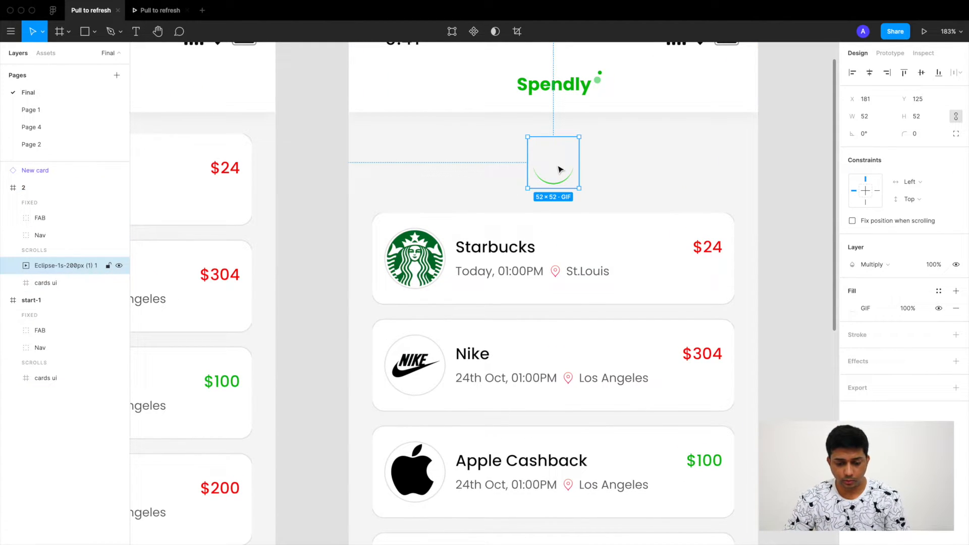
pyautogui.scroll(3, 559, 169)
pyautogui.press('t')
pyautogui.click(575, 222)
pyautogui.write('s')
pyautogui.doubleClick(591, 253)
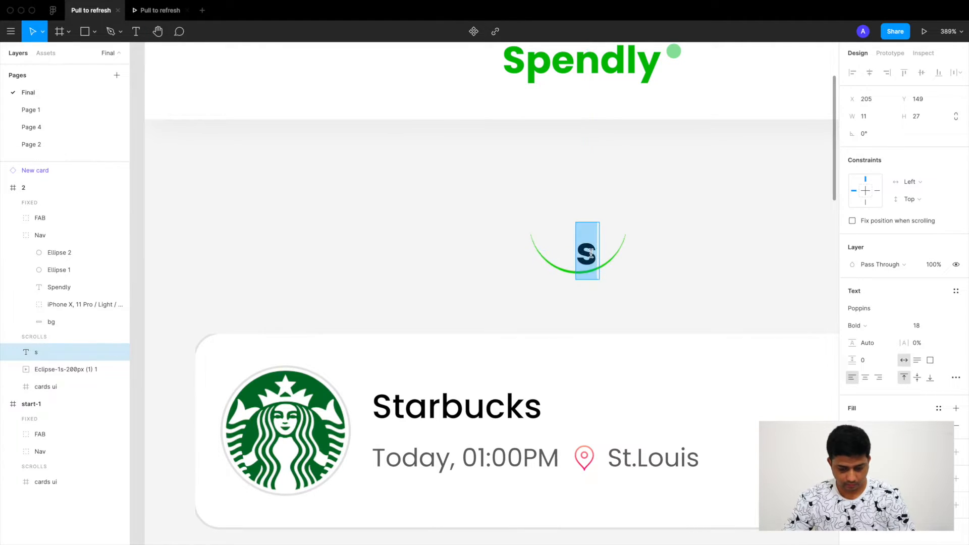
pyautogui.write('S')
pyautogui.press('Escape')
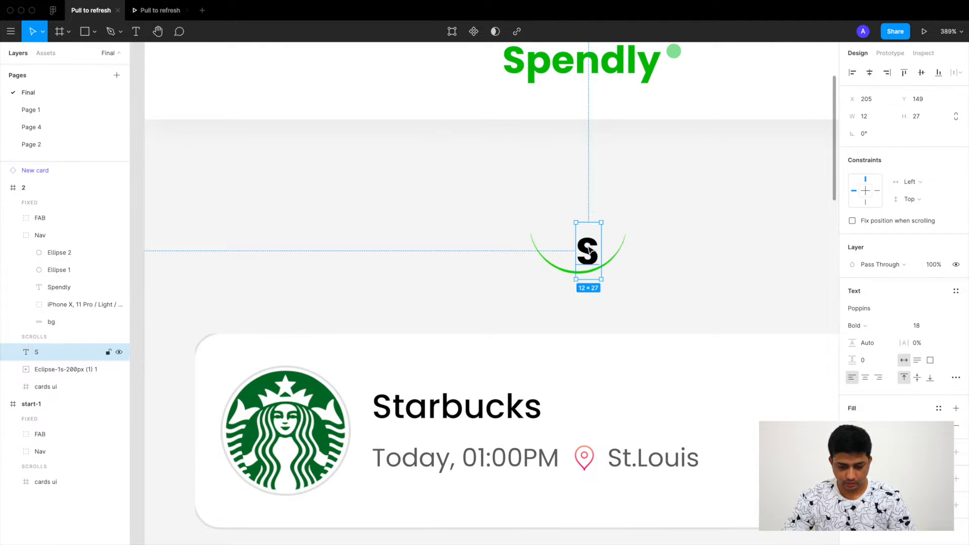
pyautogui.moveTo(588, 247)
pyautogui.mouseDown()
pyautogui.moveTo(571, 223)
pyautogui.moveTo(579, 232)
pyautogui.mouseUp()
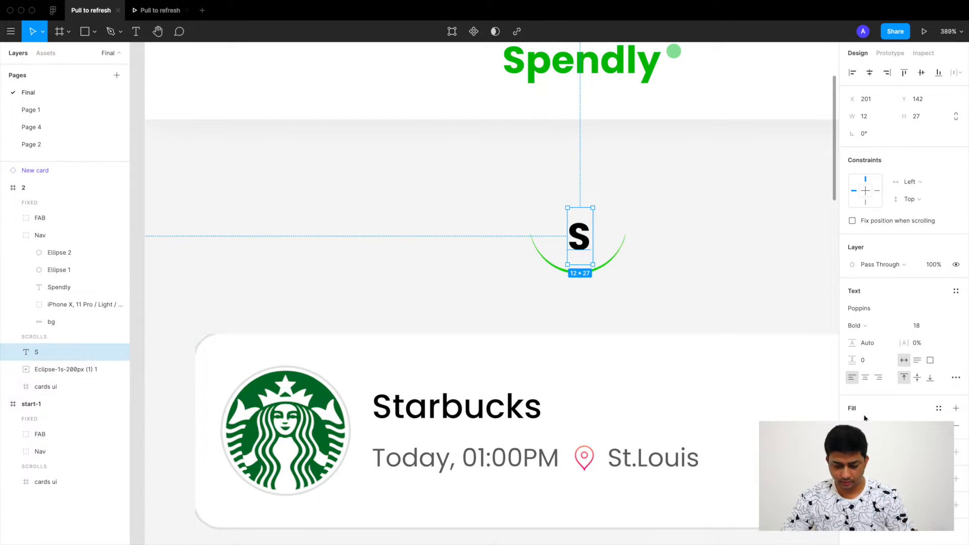
# Fill the S with the copied brand green 2EB833.
pyautogui.click(853, 426)
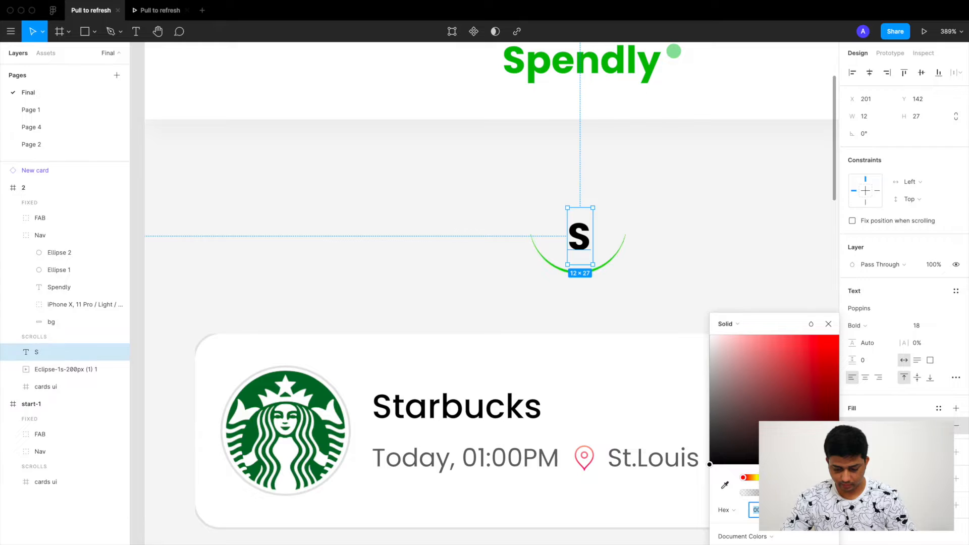
pyautogui.press('super+v')
pyautogui.press('Return')
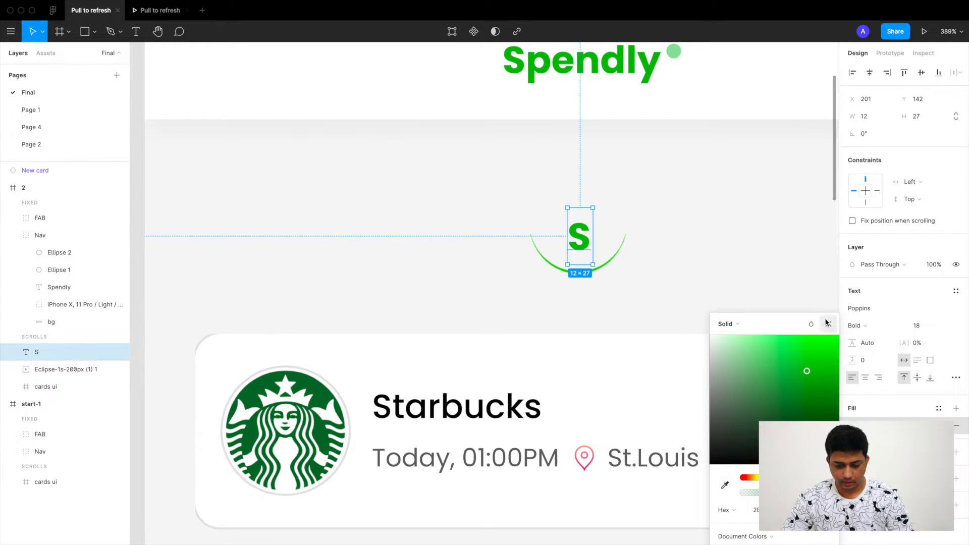
pyautogui.click(828, 325)
pyautogui.click(713, 221)
# Enlarge the spinner GIF to 58 × 58 and align the S with it on both horizontal and vertical centres.
pyautogui.click(613, 259)
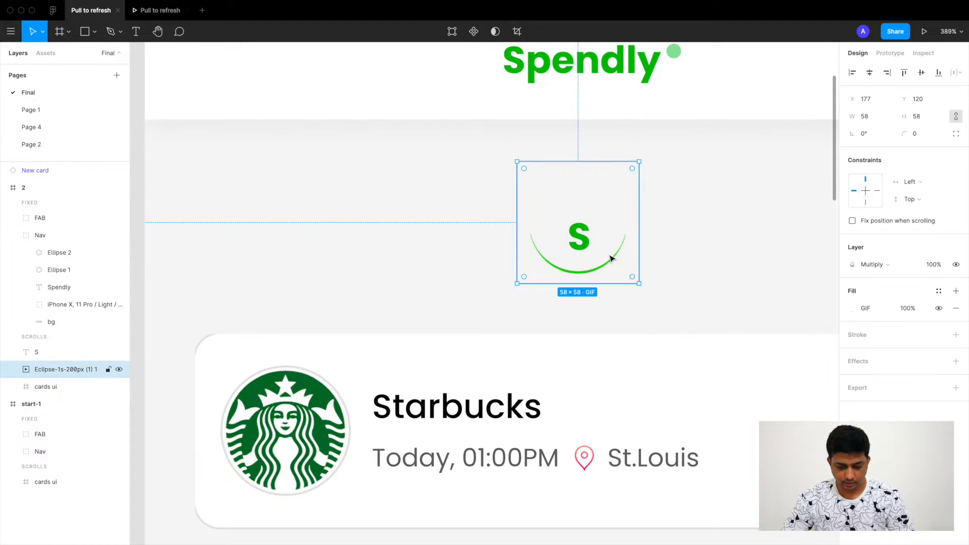
pyautogui.scroll(3, 603, 255)
pyautogui.doubleClick(579, 234)
pyautogui.click(682, 236)
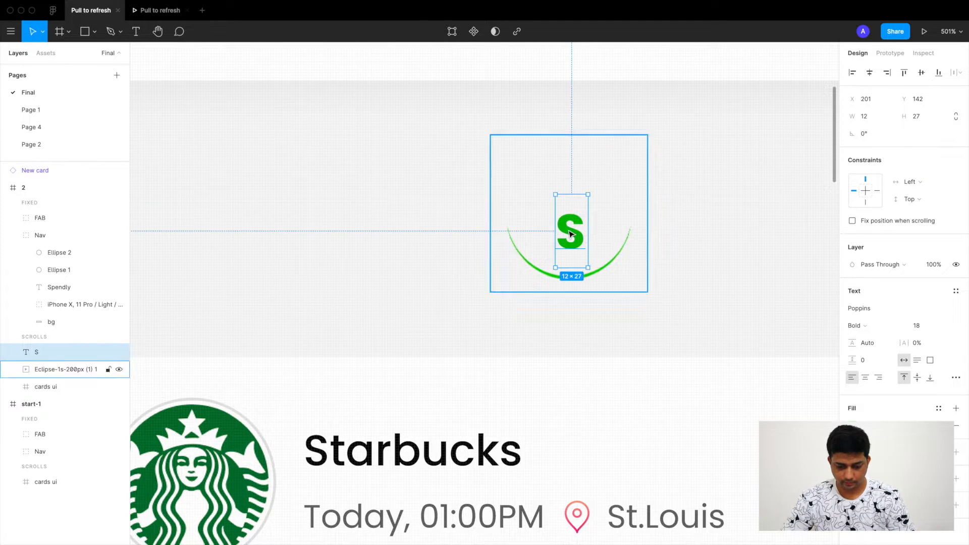
pyautogui.keyDown('shift'); pyautogui.click(621, 247); pyautogui.keyUp('shift')
pyautogui.click(870, 72)
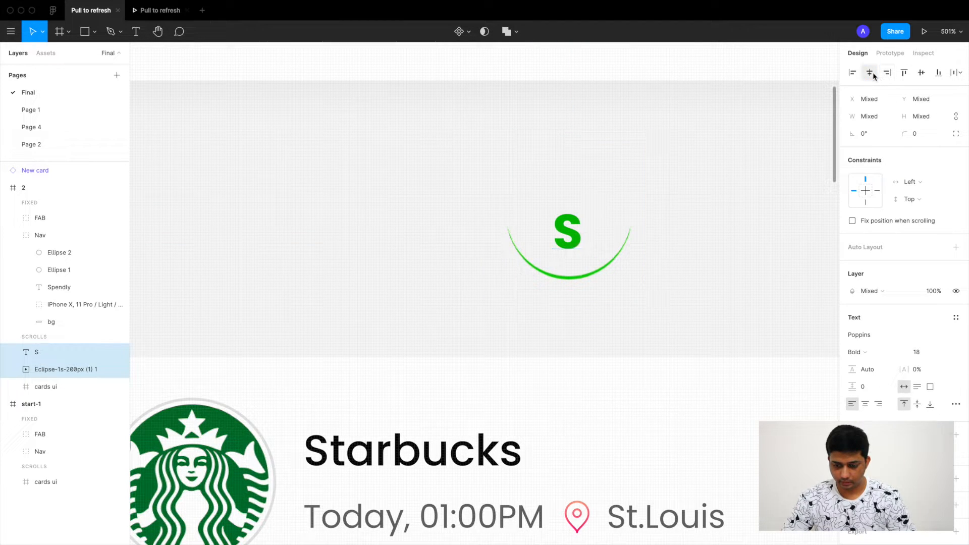
pyautogui.click(921, 72)
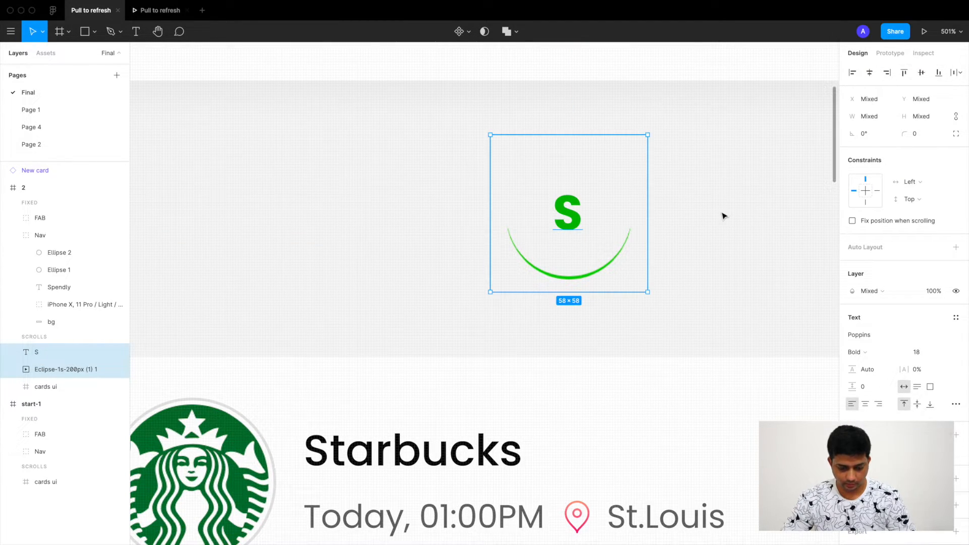
# Move the S slightly down so it sits centred within the spinner's arc.
pyautogui.click(725, 215)
pyautogui.click(571, 219)
pyautogui.doubleClick(571, 222)
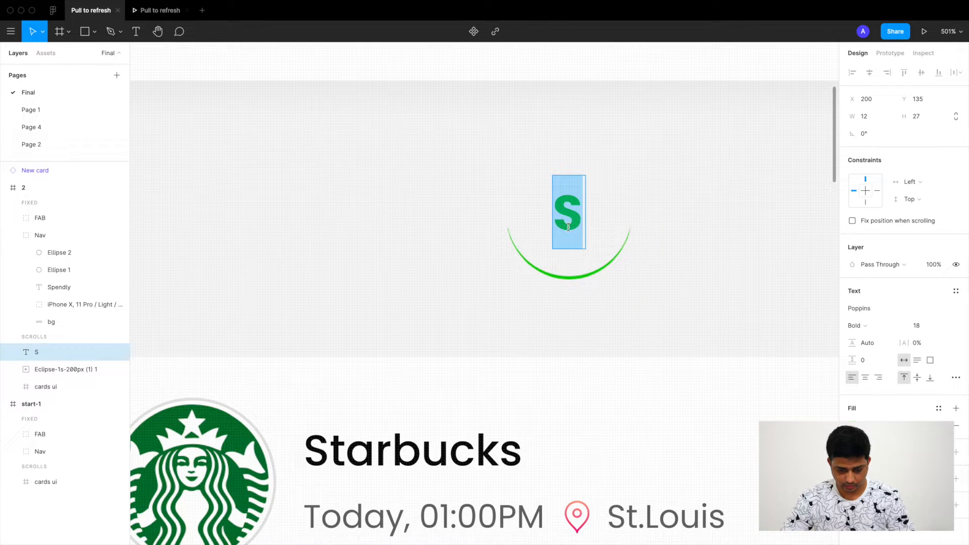
pyautogui.click(658, 211)
pyautogui.moveTo(570, 222); pyautogui.dragTo(572, 236)
pyautogui.click(668, 240)
# Group the S and the spinner GIF in frame 2 and name the group LOADER.
pyautogui.scroll(-3, 668, 240)
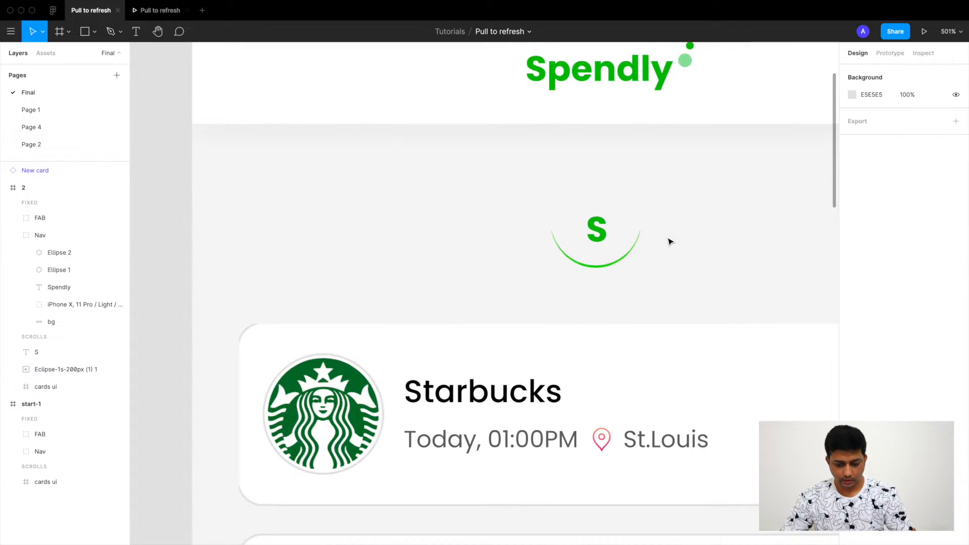
pyautogui.click(625, 259)
pyautogui.keyDown('shift'); pyautogui.click(600, 239); pyautogui.keyUp('shift')
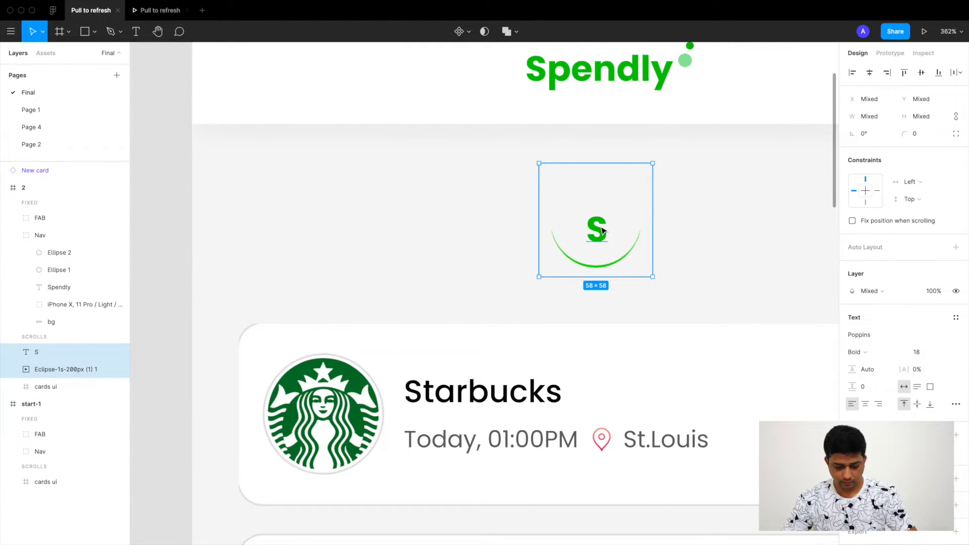
pyautogui.press('super+g')
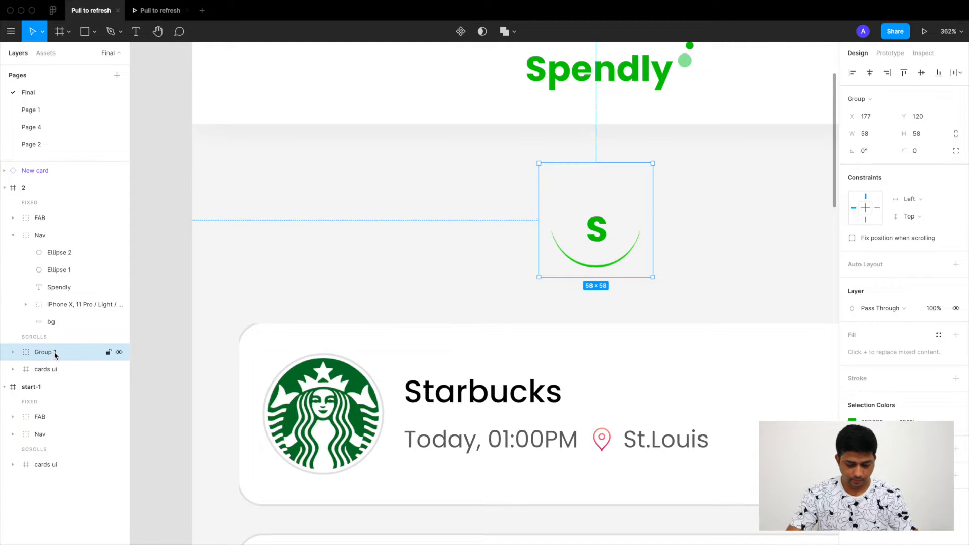
pyautogui.doubleClick(55, 353)
pyautogui.write('LOADER')
pyautogui.press('Return')
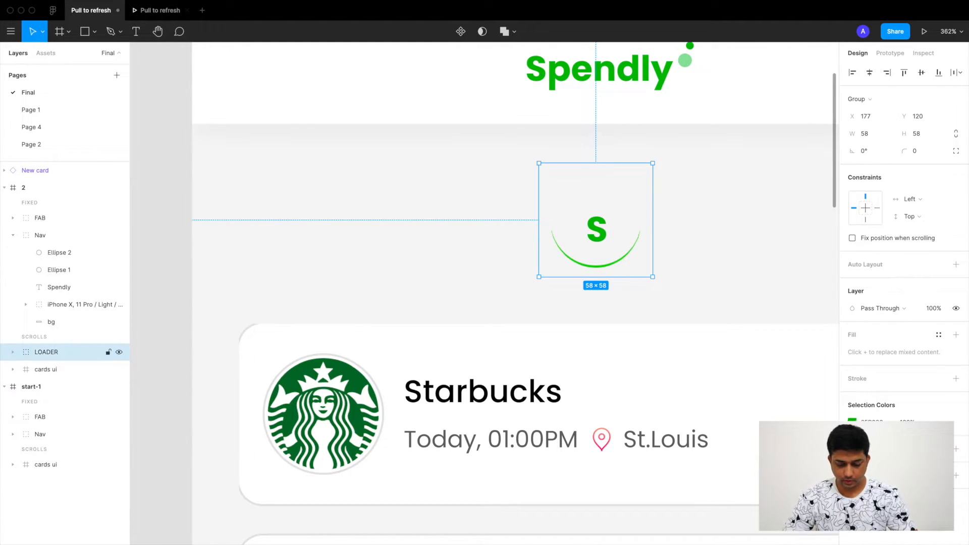
# Preview frame 2 as a prototype to check the loader with the S inside it.
pyautogui.scroll(-3, 454, 222)
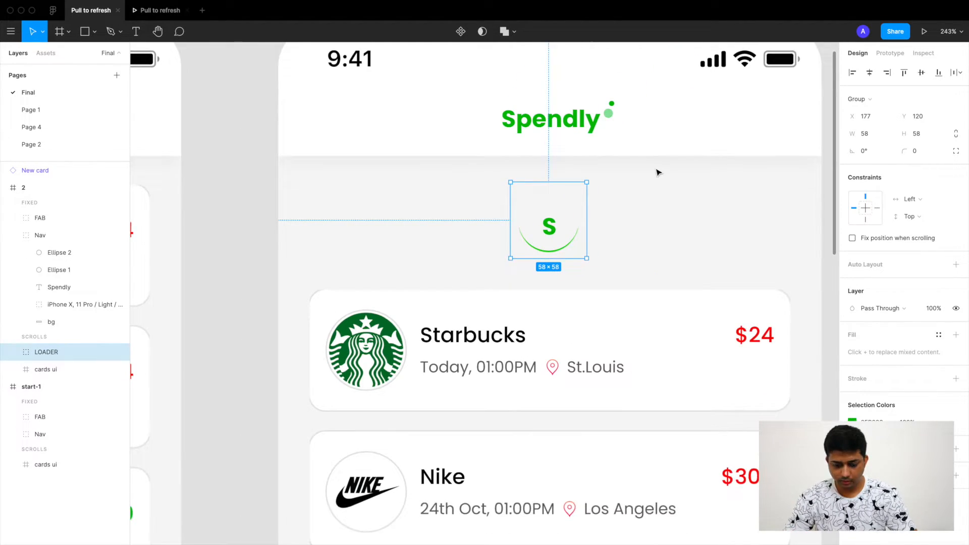
pyautogui.click(925, 33)
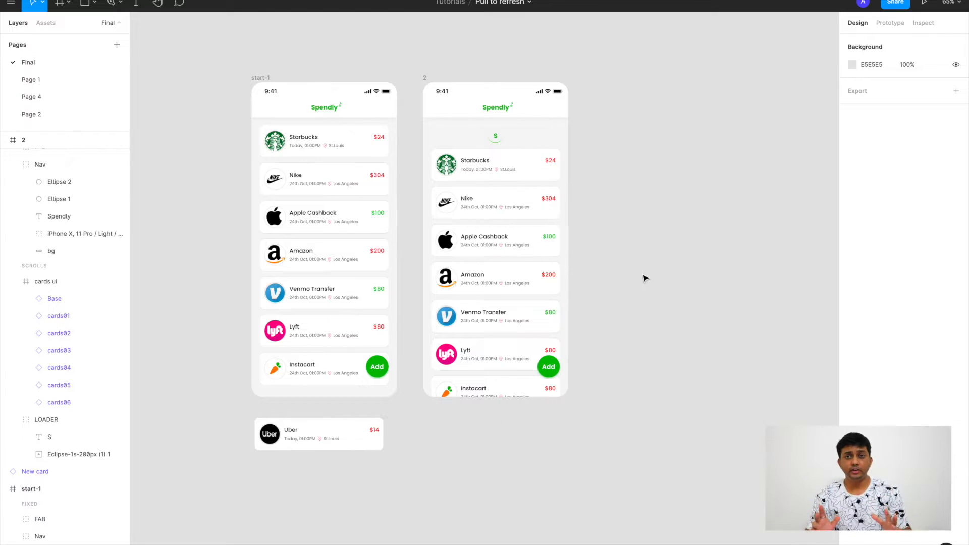
# Duplicate frame 2 and place the copy to its right at X 989, level with the original.
pyautogui.scroll(1, 645, 278)
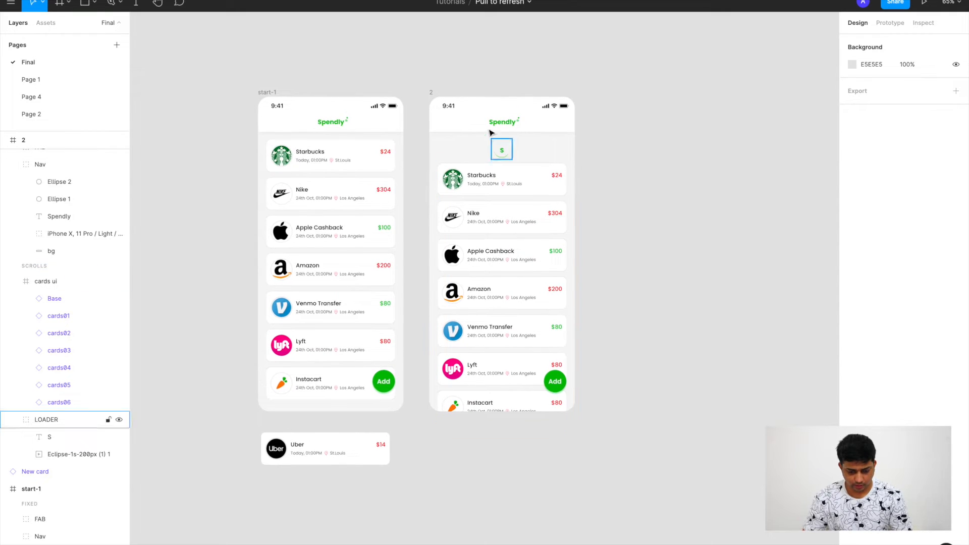
pyautogui.click(433, 97)
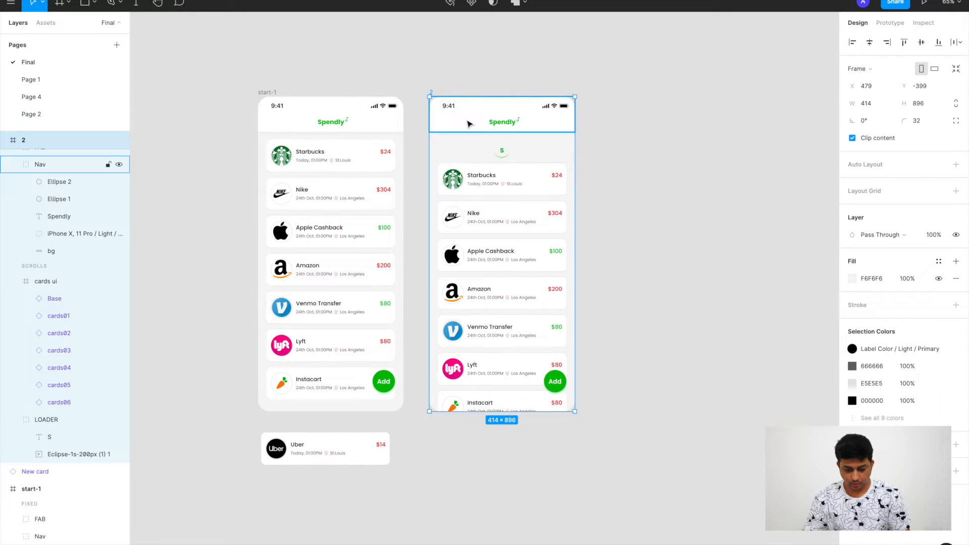
pyautogui.moveTo(481, 130); pyautogui.dragTo(661, 130)
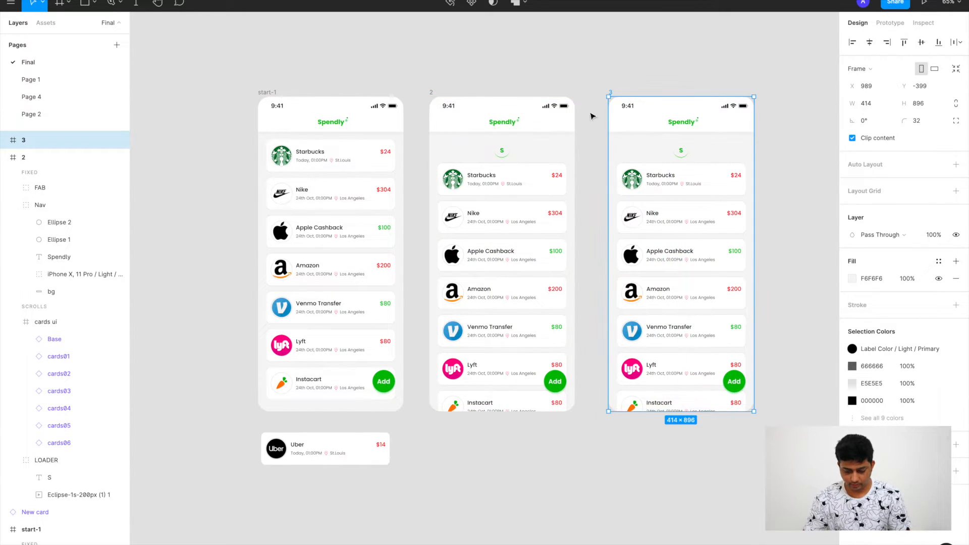
# Delete the LOADER group from frame 3, leaving the gap above its Starbucks card empty.
pyautogui.hscroll(2, 607, 146)
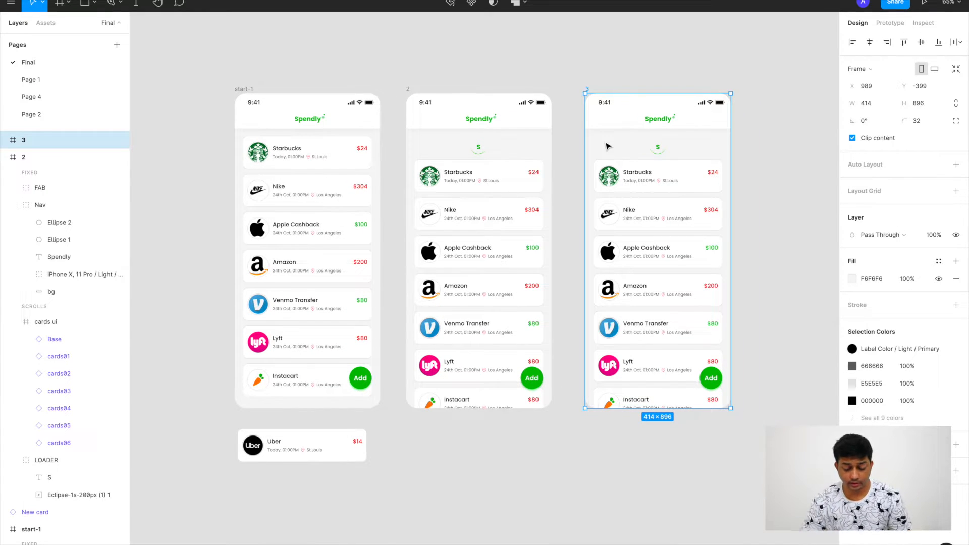
pyautogui.hscroll(2, 607, 147)
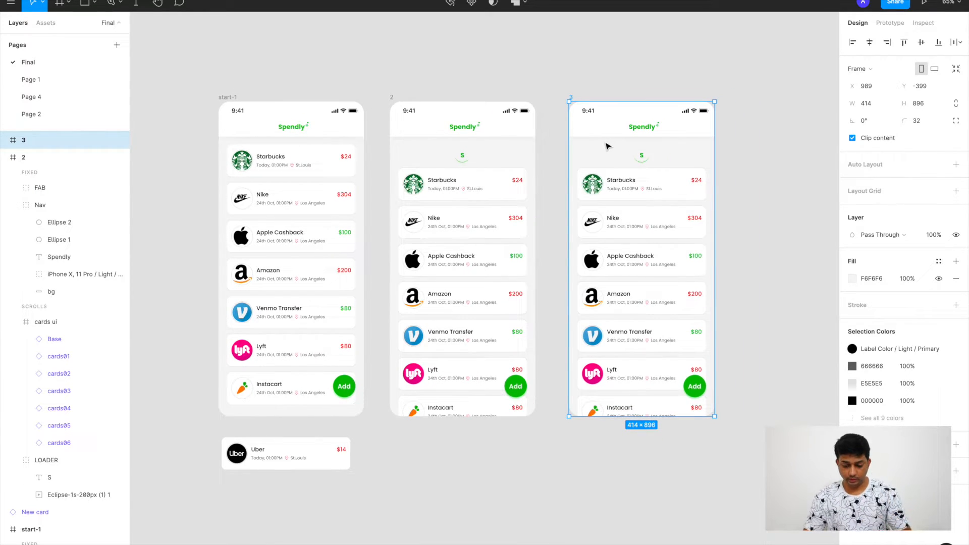
pyautogui.click(644, 156)
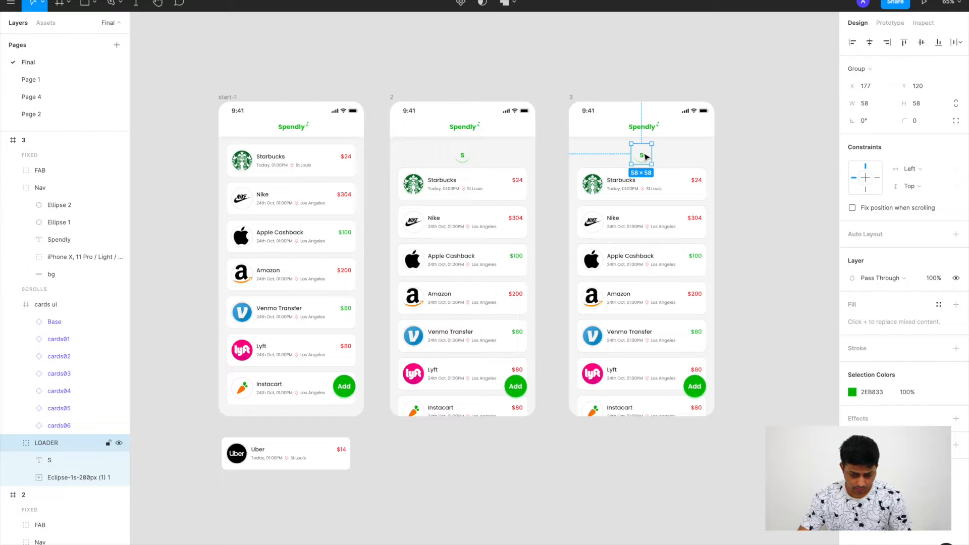
pyautogui.press('Delete')
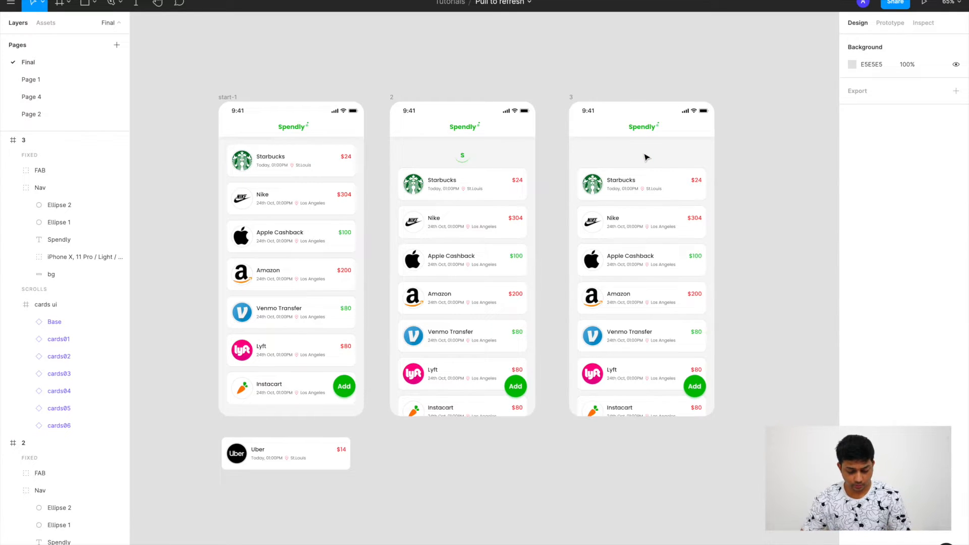
# Cut the Uber card from below the start frame and paste it into the cards ui frame of frame 3.
pyautogui.click(276, 459)
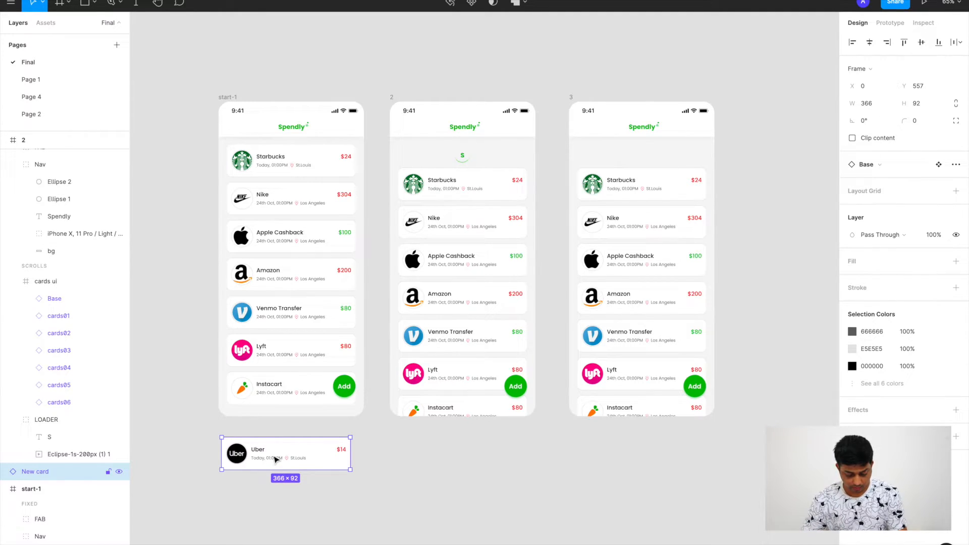
pyautogui.hotkey('ctrl', 'x')
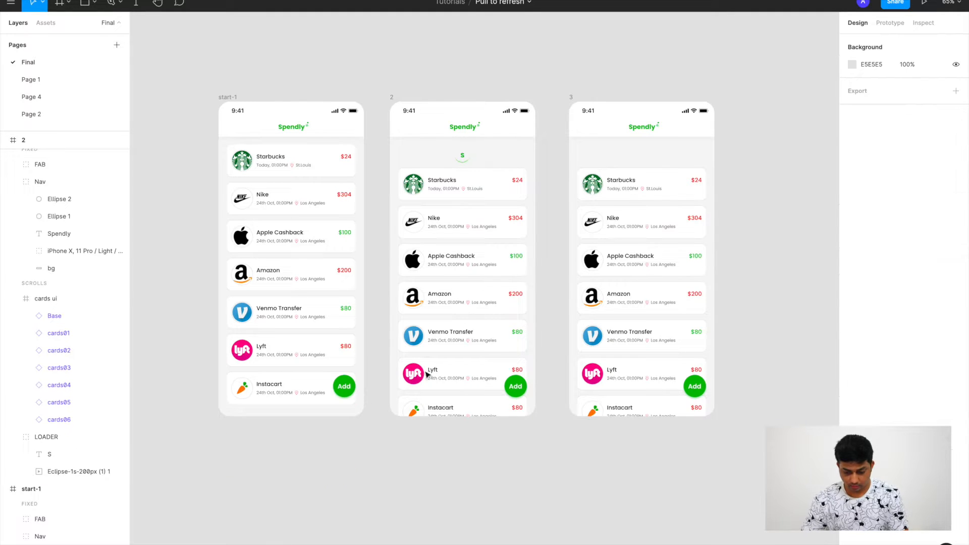
pyautogui.hscroll(1, 536, 324)
pyautogui.scroll(3, 536, 324)
pyautogui.doubleClick(587, 169)
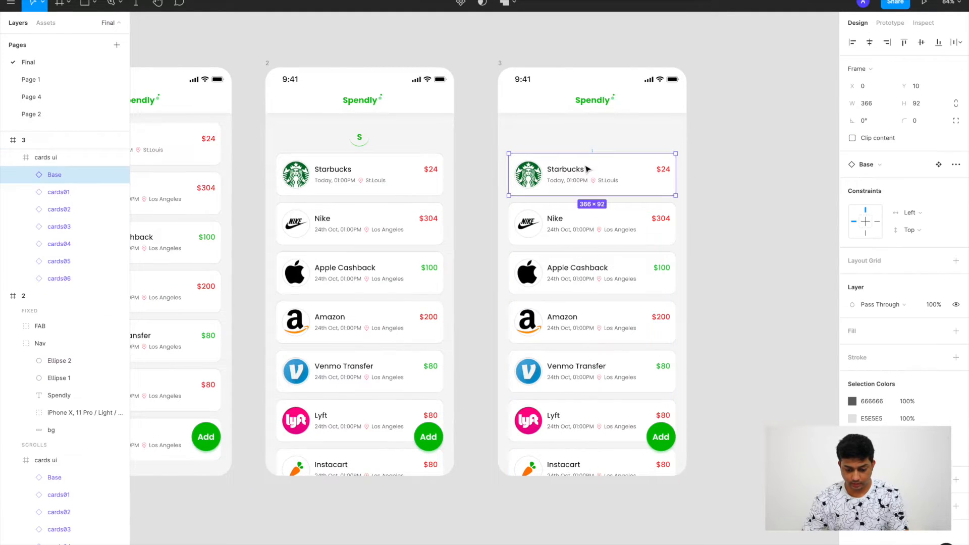
pyautogui.hscroll(-1, 587, 169)
pyautogui.hotkey('ctrl', 'v')
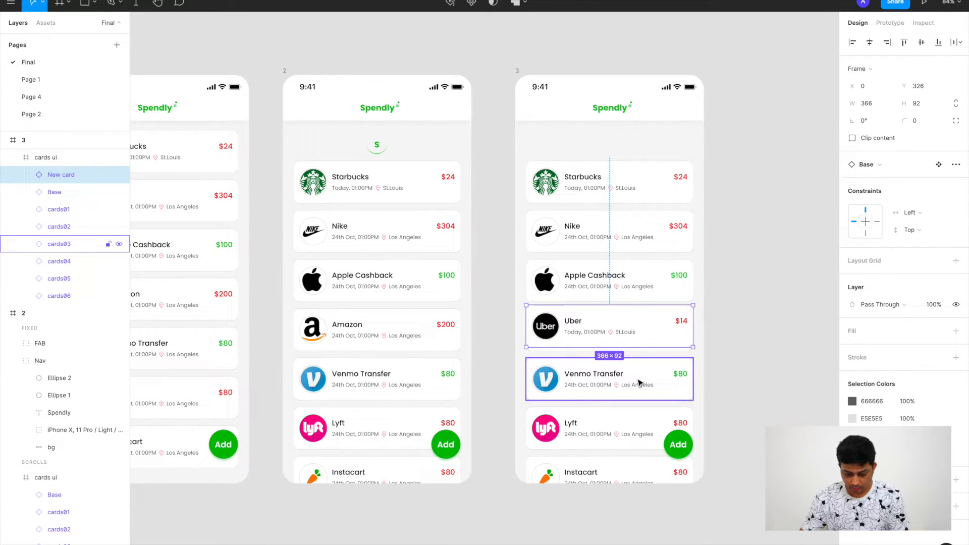
# Move the Uber card straight up to Y -114, above the visible area of frame 3's cards ui frame.
pyautogui.hotkey('shift', 'Up')
pyautogui.hotkey('shift', 'Up')
pyautogui.hotkey('shift', 'Up')
pyautogui.hotkey('shift', 'Up')
pyautogui.hotkey('shift', 'Up')
pyautogui.hotkey('shift', 'Up')
pyautogui.hotkey('shift', 'Up')
pyautogui.hotkey('shift', 'Up')
pyautogui.hotkey('shift', 'Up')
pyautogui.hotkey('shift', 'Up')
pyautogui.hotkey('shift', 'Up')
pyautogui.hotkey('shift', 'Up')
pyautogui.hotkey('shift', 'Up')
pyautogui.hotkey('shift', 'Up')
pyautogui.hotkey('shift', 'Up')
pyautogui.hotkey('shift', 'Up')
pyautogui.hotkey('shift', 'Up')
pyautogui.hotkey('shift', 'Up')
pyautogui.hotkey('shift', 'Up')
pyautogui.hotkey('shift', 'Up')
pyautogui.hotkey('shift', 'Up')
pyautogui.hotkey('shift', 'Up')
pyautogui.hotkey('shift', 'Up')
pyautogui.hotkey('shift', 'Up')
pyautogui.hotkey('shift', 'Up')
pyautogui.hotkey('shift', 'Up')
pyautogui.hotkey('shift', 'Up')
pyautogui.hotkey('shift', 'Up')
pyautogui.hotkey('shift', 'Up')
pyautogui.hotkey('shift', 'Up')
pyautogui.hotkey('shift', 'Up')
pyautogui.hotkey('shift', 'Up')
pyautogui.hotkey('shift', 'Up')
pyautogui.hotkey('shift', 'Up')
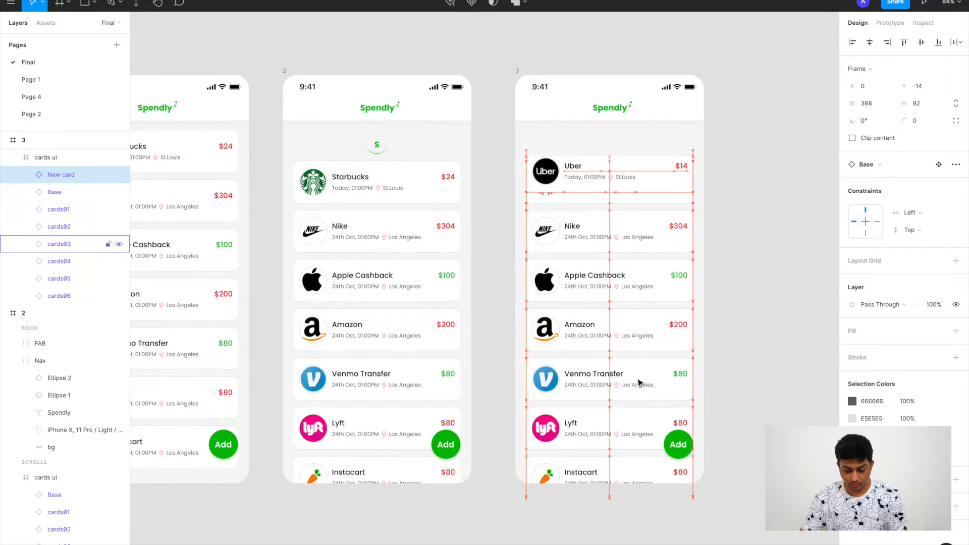
pyautogui.hotkey('shift', 'Up')
pyautogui.hotkey('shift', 'Up')
pyautogui.hotkey('shift', 'Up')
pyautogui.hotkey('shift', 'Up')
pyautogui.hotkey('shift', 'Up')
pyautogui.hotkey('shift', 'Up')
pyautogui.hotkey('shift', 'Up')
pyautogui.hotkey('shift', 'Up')
pyautogui.hotkey('shift', 'Up')
pyautogui.hotkey('shift', 'Up')
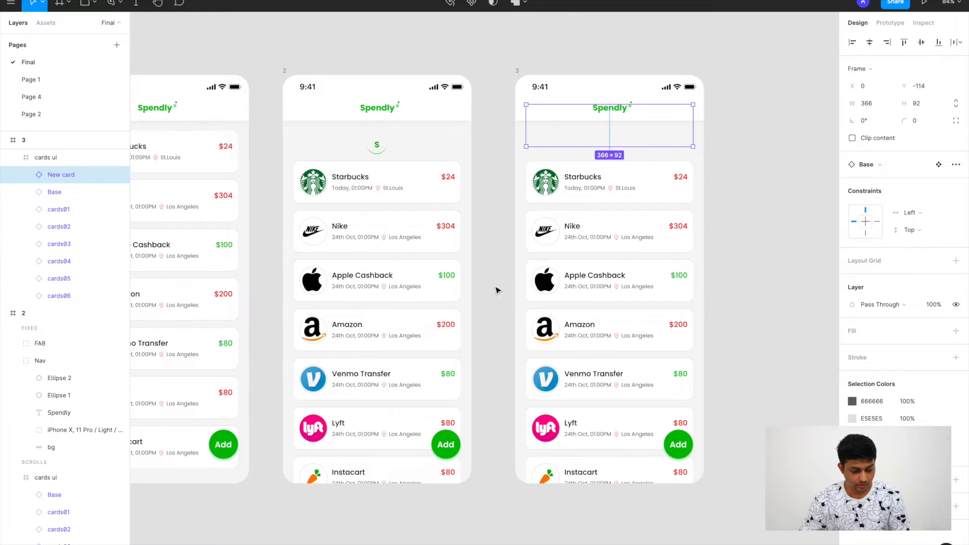
# Turn off content clipping on frame 3's cards ui frame to reveal the Uber card, and turn clipping back on.
pyautogui.click(50, 158)
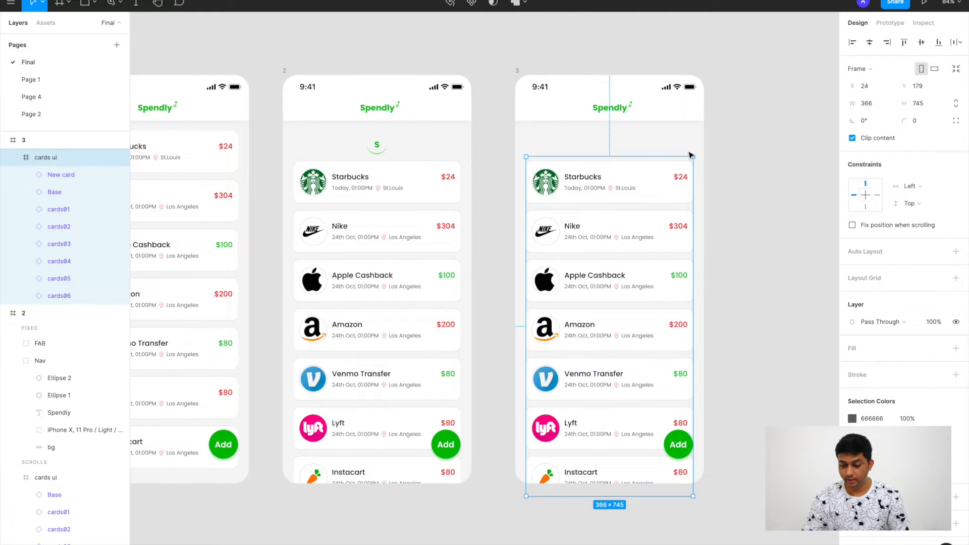
pyautogui.click(852, 139)
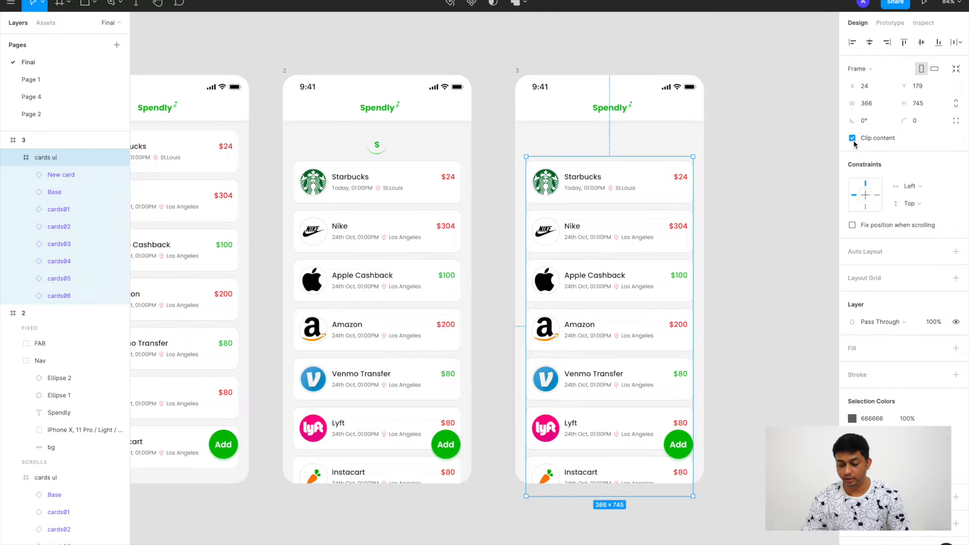
pyautogui.click(852, 140)
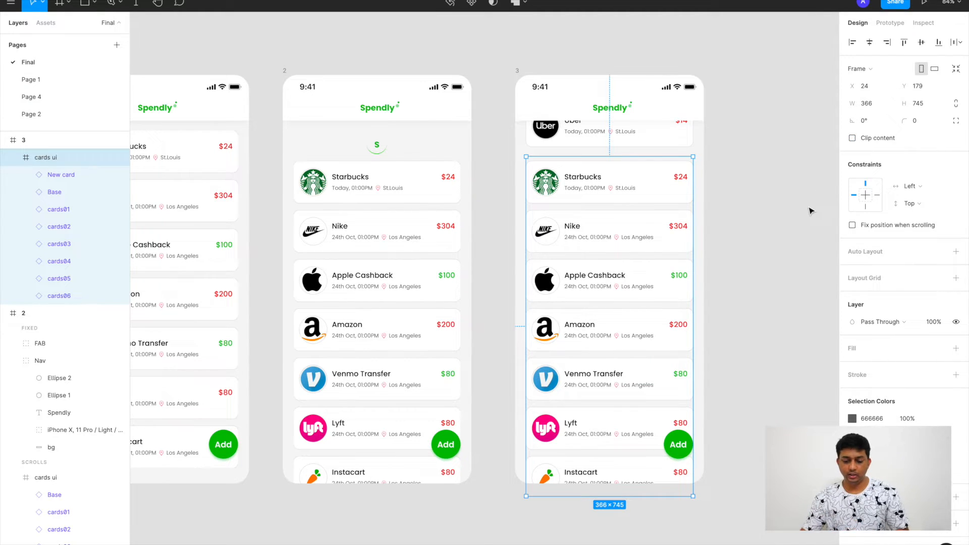
pyautogui.scroll(1, 681, 183)
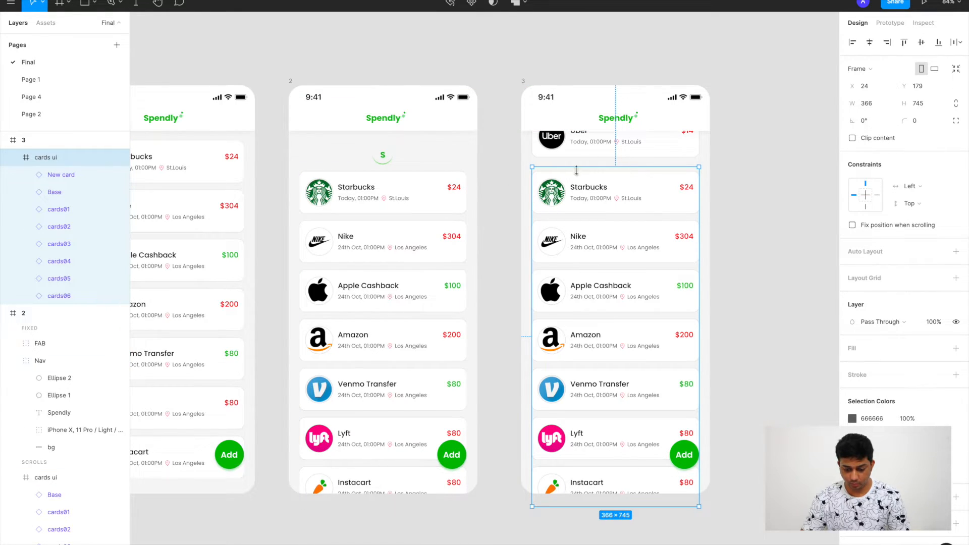
pyautogui.click(852, 138)
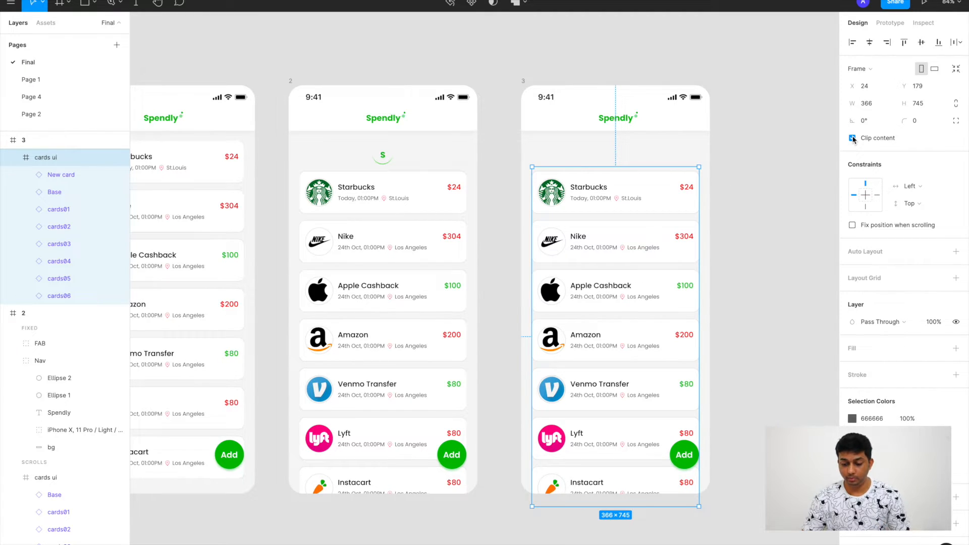
# Turn off content clipping on frame 3's cards ui frame and extend its top edge upward over the Uber card, making it 853 high.
pyautogui.click(852, 138)
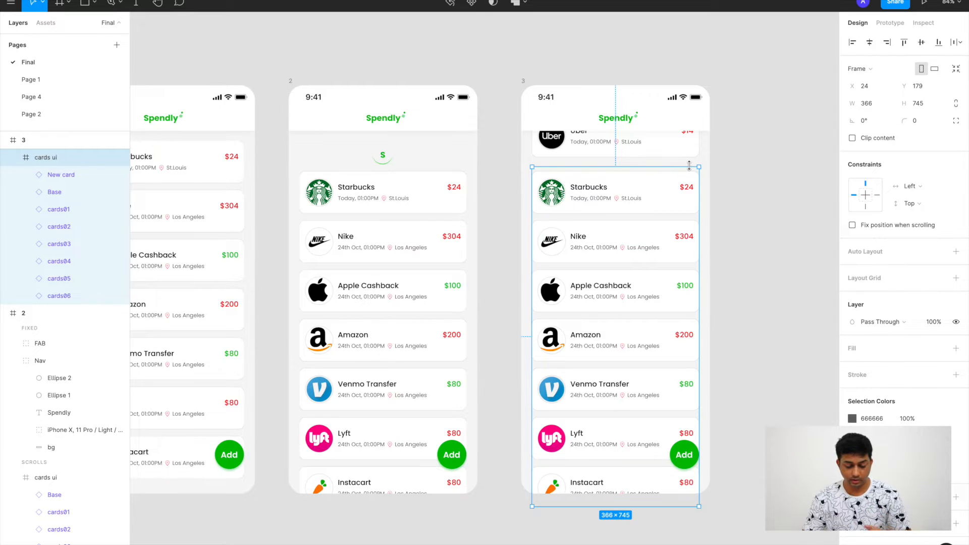
pyautogui.scroll(1, 690, 165)
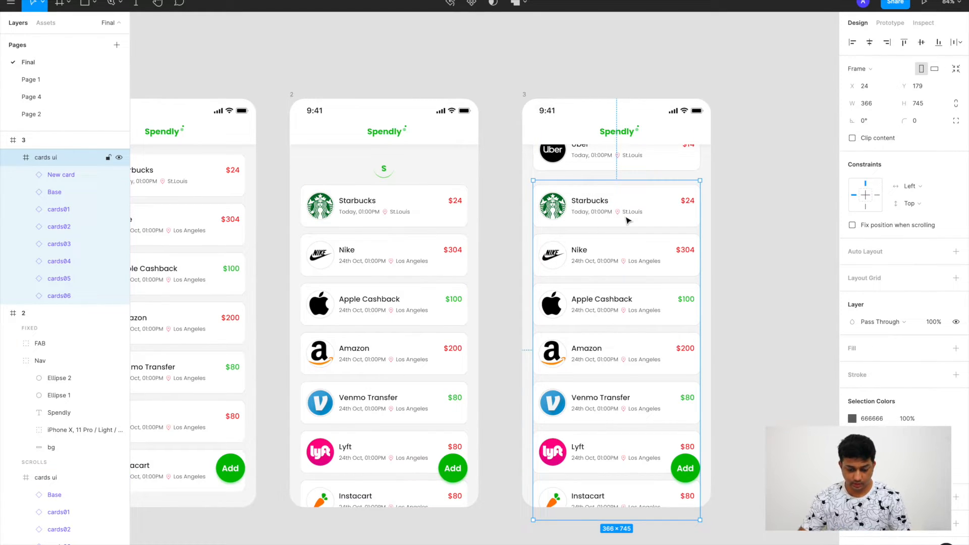
pyautogui.hscroll(2, 627, 220)
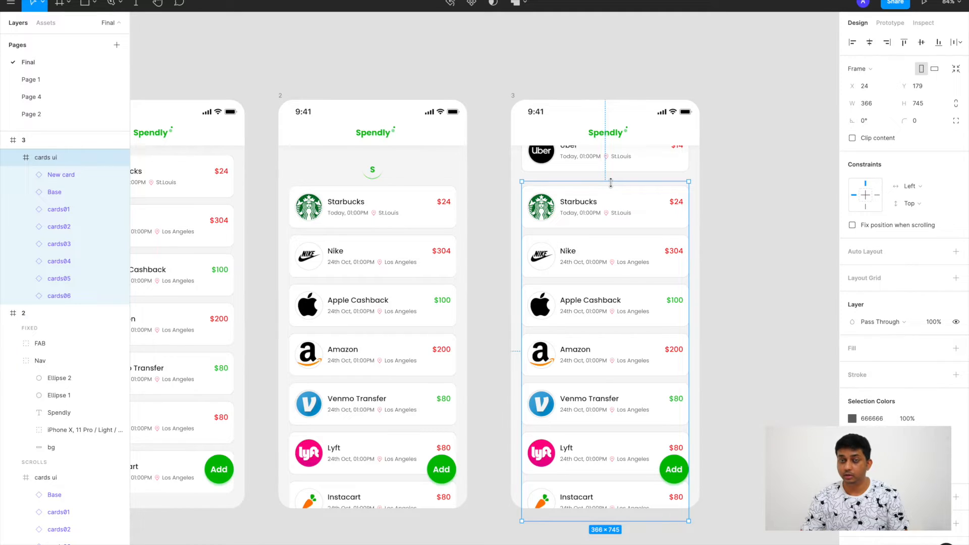
pyautogui.moveTo(611, 178); pyautogui.dragTo(621, 135)
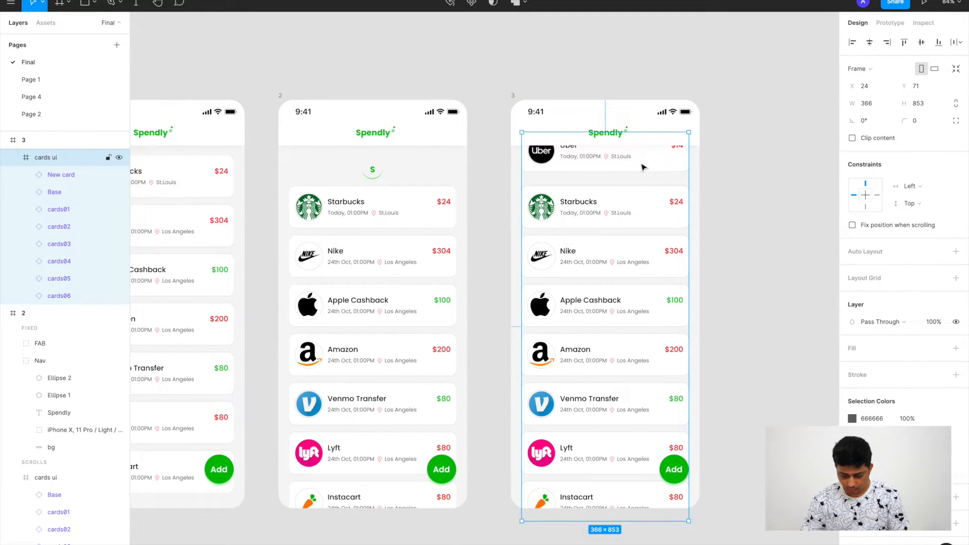
# Move frame 3's enlarged cards ui frame down to Y 121 so the Uber card sits fully below the header.
pyautogui.hotkey('shift', 'Down')
pyautogui.hotkey('shift', 'Down')
pyautogui.hotkey('shift', 'Down')
pyautogui.hotkey('shift', 'Down')
pyautogui.hotkey('shift', 'Down')
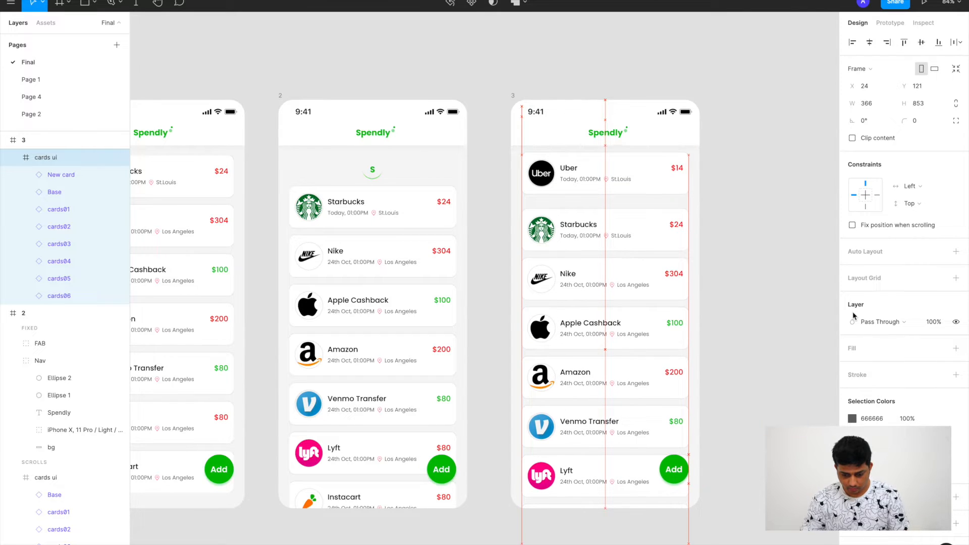
pyautogui.click(787, 263)
# Move the Uber card down to Y 10 inside frame 3's cards ui frame to match the other cards' spacing.
pyautogui.click(624, 190)
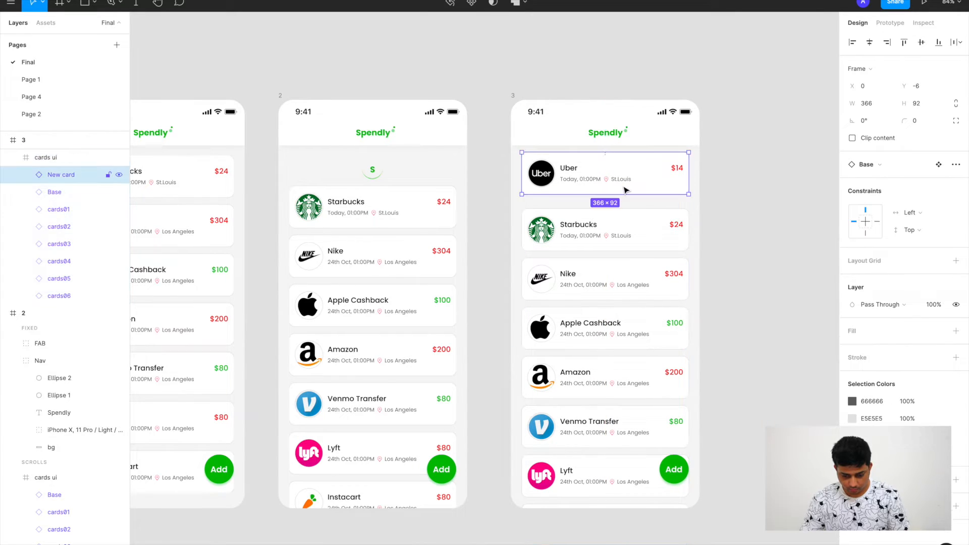
pyautogui.hotkey('shift', 'Down')
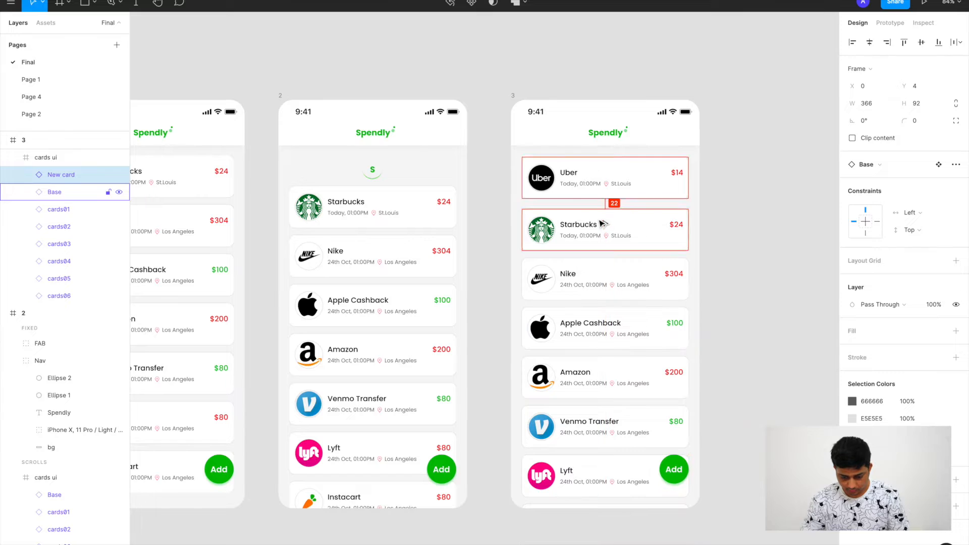
pyautogui.hotkey('shift', 'Down')
pyautogui.press('Up')
pyautogui.press('Up')
pyautogui.press('Up')
pyautogui.press('Up')
pyautogui.press('Up')
pyautogui.press('Down')
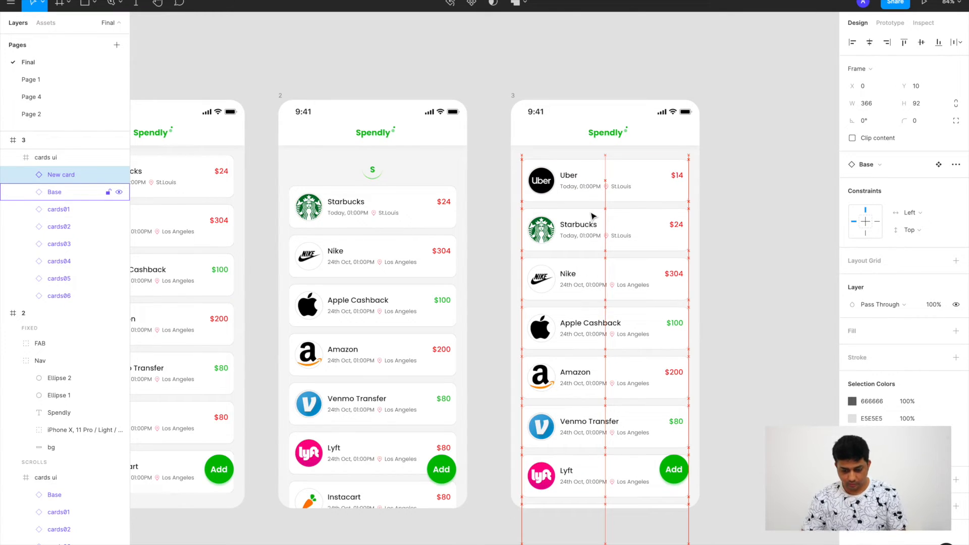
# Turn content clipping back on for frame 3's cards ui frame.
pyautogui.click(800, 197)
pyautogui.click(634, 191)
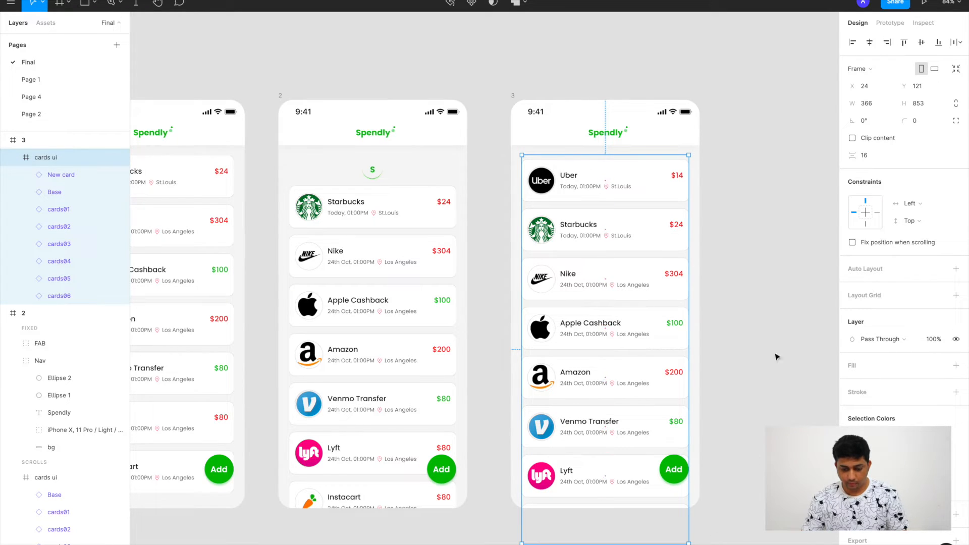
pyautogui.click(852, 139)
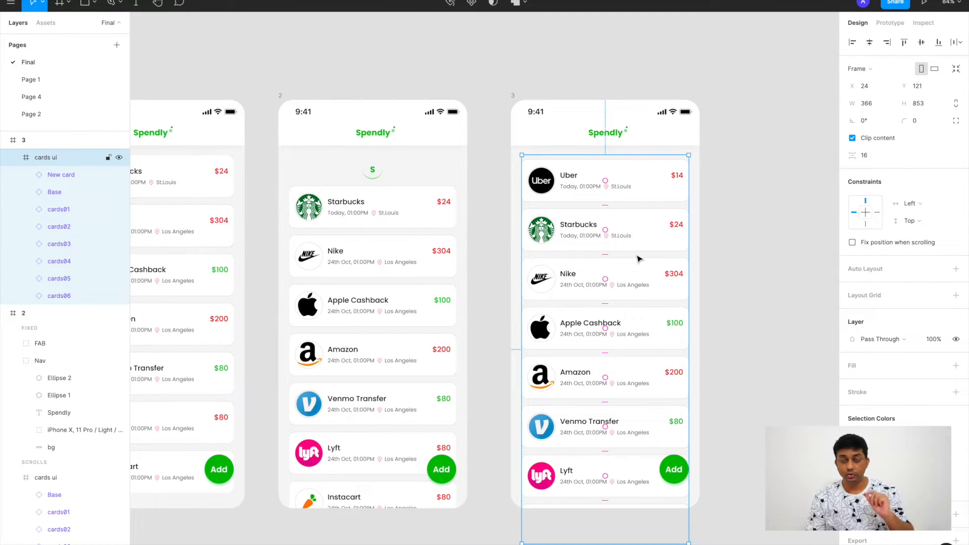
# Replace frame 2's cards ui frame with a copy of the one from frame 3.
pyautogui.click(705, 160)
pyautogui.click(613, 187)
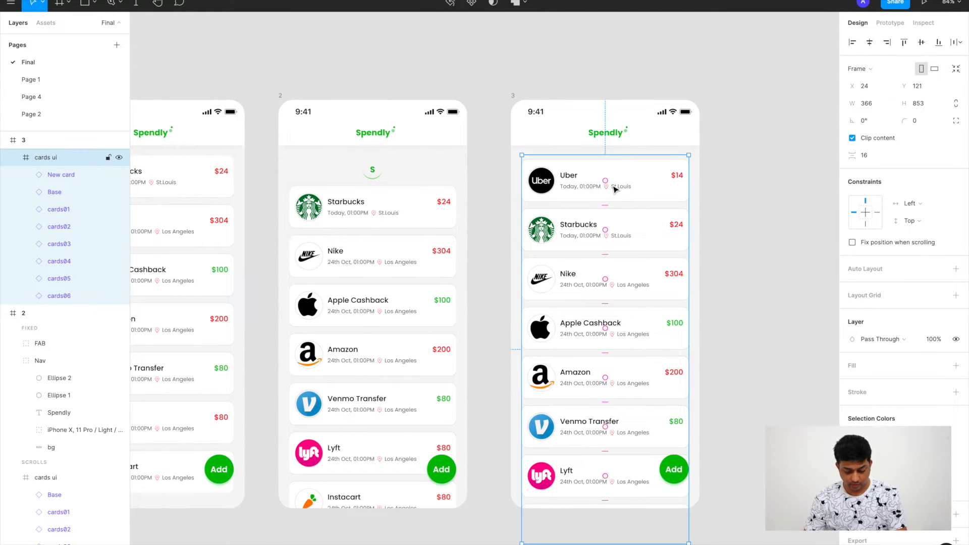
pyautogui.click(410, 243)
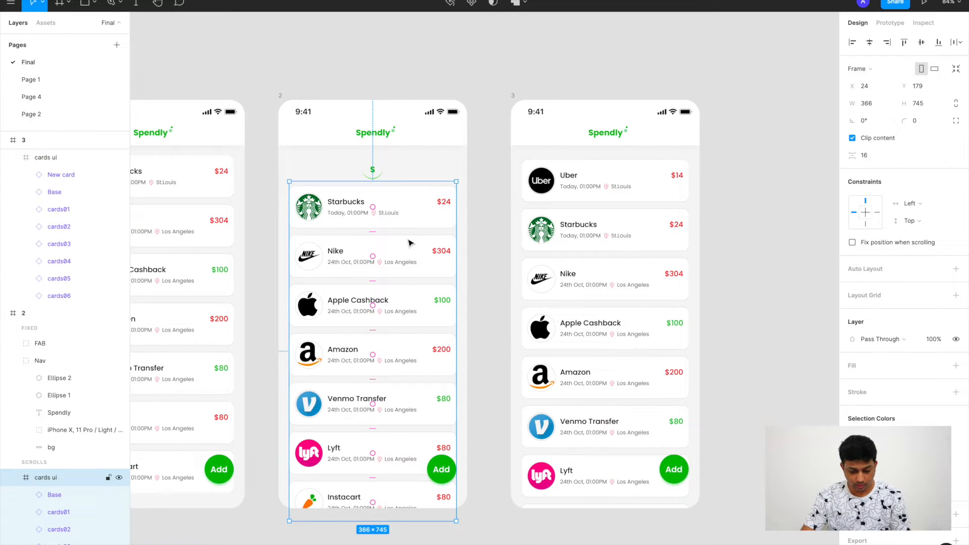
pyautogui.press('Delete')
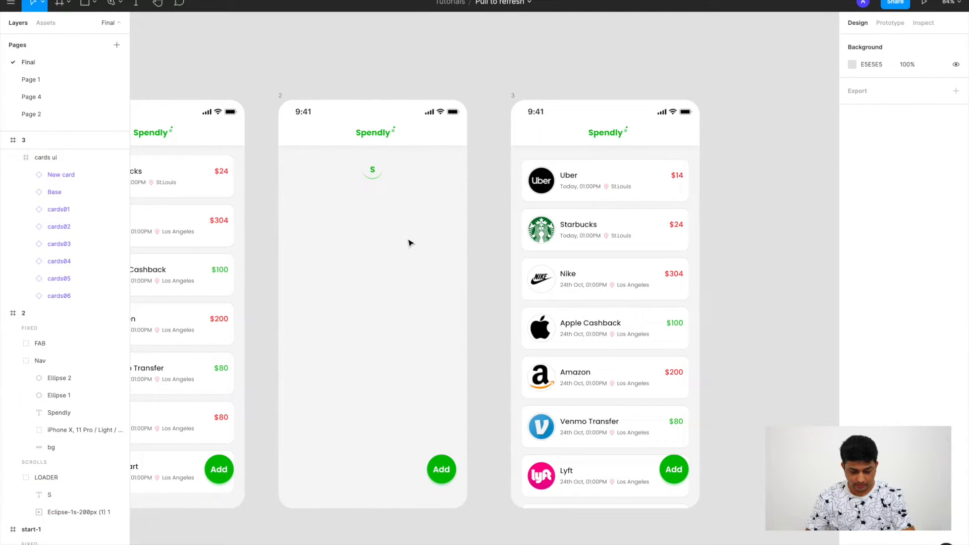
pyautogui.hotkey('ctrl', 'v')
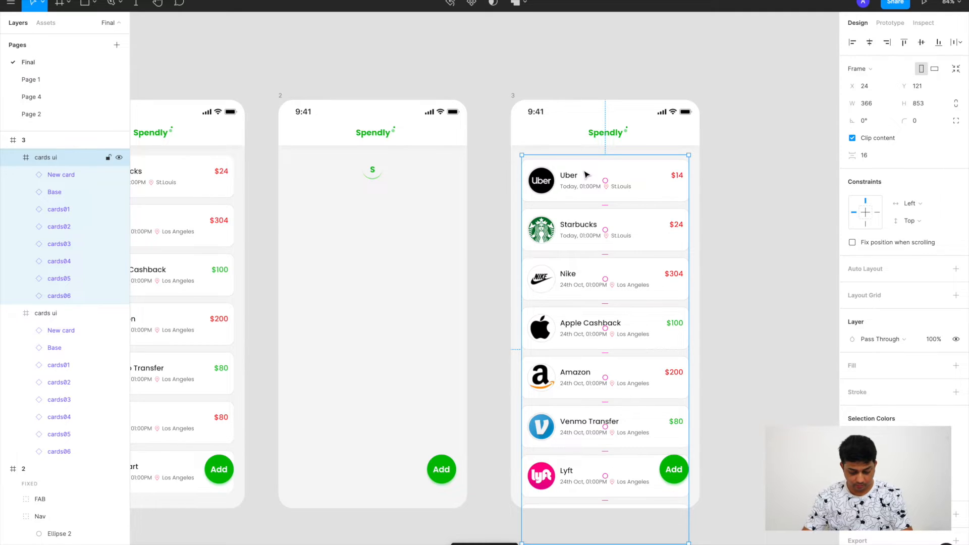
pyautogui.press('Escape')
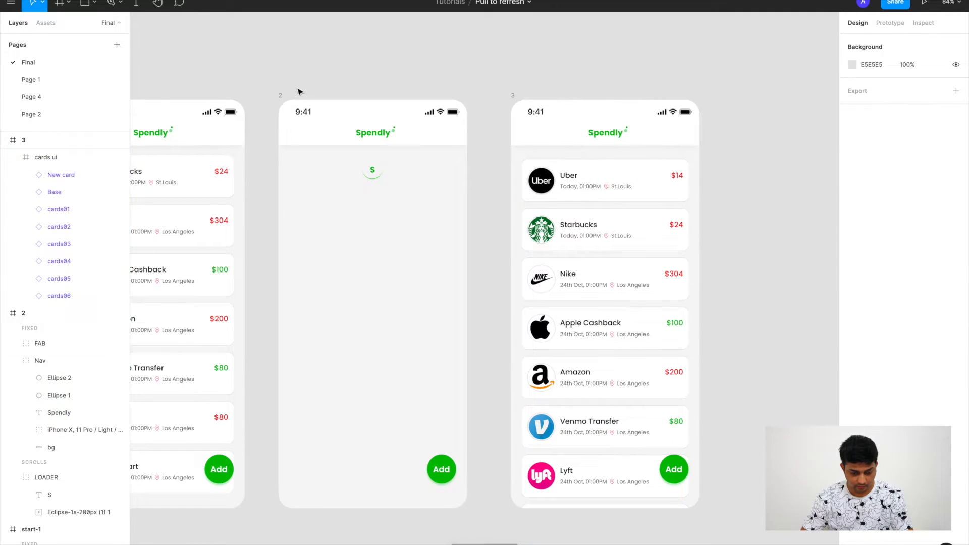
pyautogui.click(280, 95)
pyautogui.hotkey('ctrl', 'v')
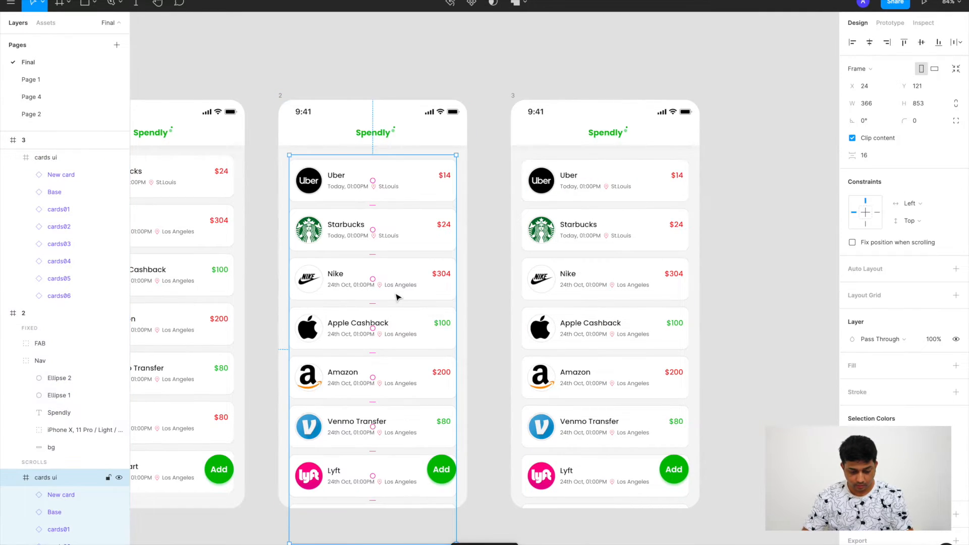
# Move the pasted cards ui frame in frame 2 down to Y 189, below the loader.
pyautogui.hotkey('shift', 'Down')
pyautogui.hotkey('shift', 'Down')
pyautogui.hotkey('shift', 'Down')
pyautogui.hotkey('shift', 'Down')
pyautogui.hotkey('shift', 'Down')
pyautogui.hotkey('shift', 'Down')
pyautogui.hotkey('shift', 'Down')
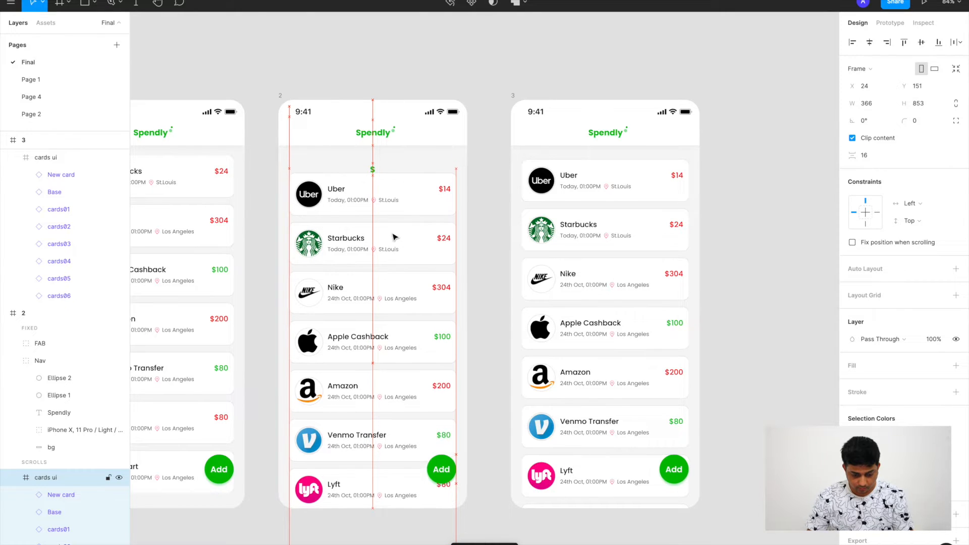
pyautogui.press('Up')
pyautogui.press('Up')
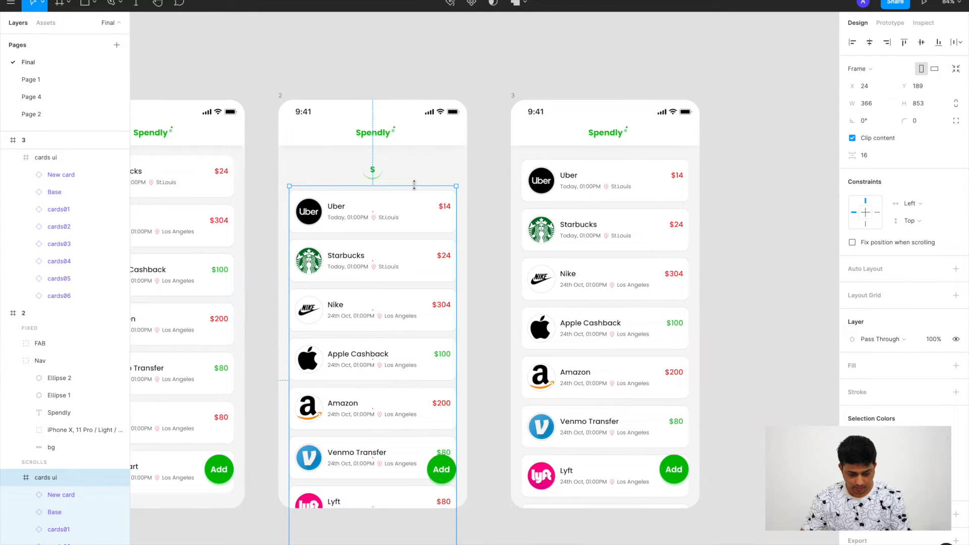
# Crop the top edge of frame 2's cards ui frame down to a height of 743 to hide the Uber card.
pyautogui.moveTo(414, 186); pyautogui.dragTo(403, 239)
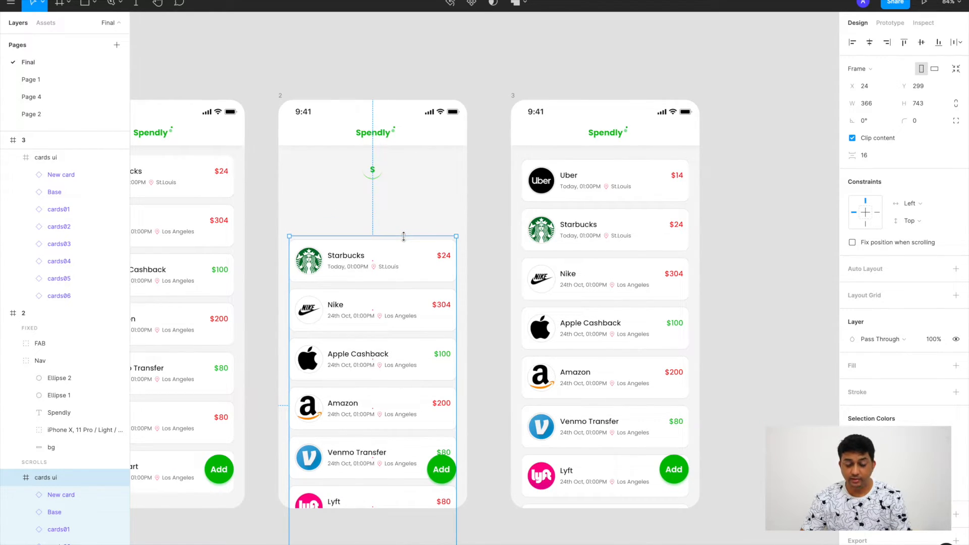
pyautogui.click(487, 231)
pyautogui.click(402, 281)
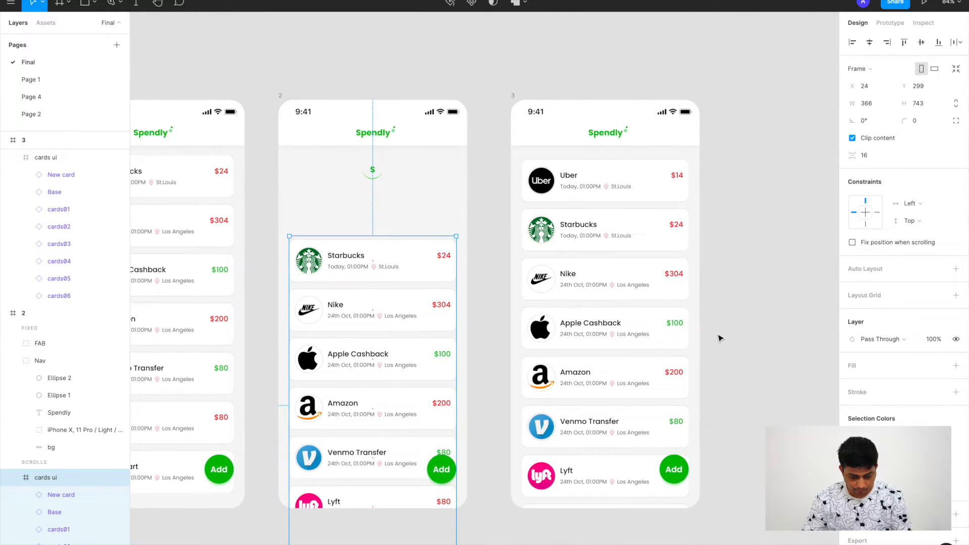
# Move frame 2's cropped cards ui frame up to Y 199, just under the loader.
pyautogui.hotkey('shift', 'Up')
pyautogui.hotkey('shift', 'Up')
pyautogui.hotkey('shift', 'Up')
pyautogui.hotkey('shift', 'Up')
pyautogui.hotkey('shift', 'Up')
pyautogui.hotkey('shift', 'Up')
pyautogui.hotkey('shift', 'Up')
pyautogui.hotkey('shift', 'Up')
pyautogui.hotkey('shift', 'Up')
pyautogui.hotkey('shift', 'Up')
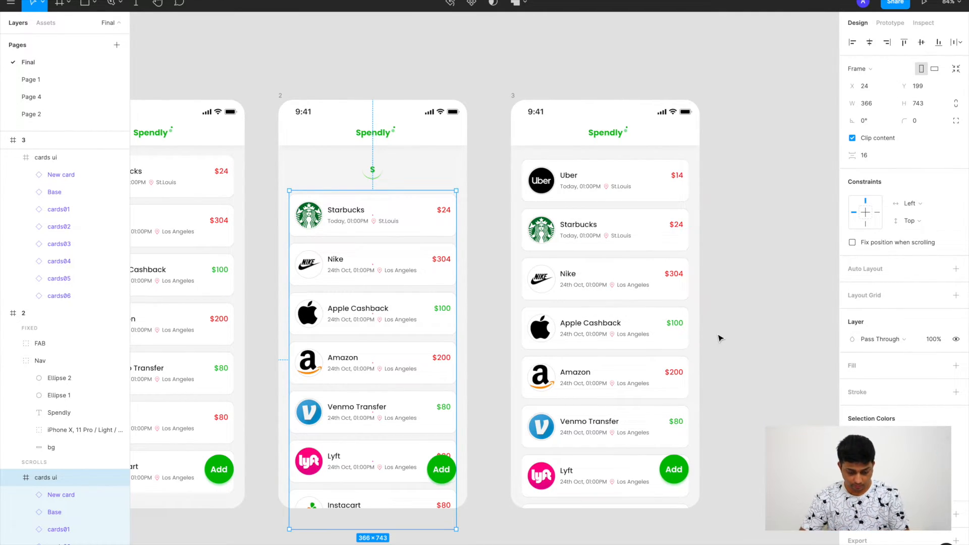
# Move frame 3's cards ui frame down to Y 201, roughly level with the cards in frame 2.
pyautogui.click(604, 220)
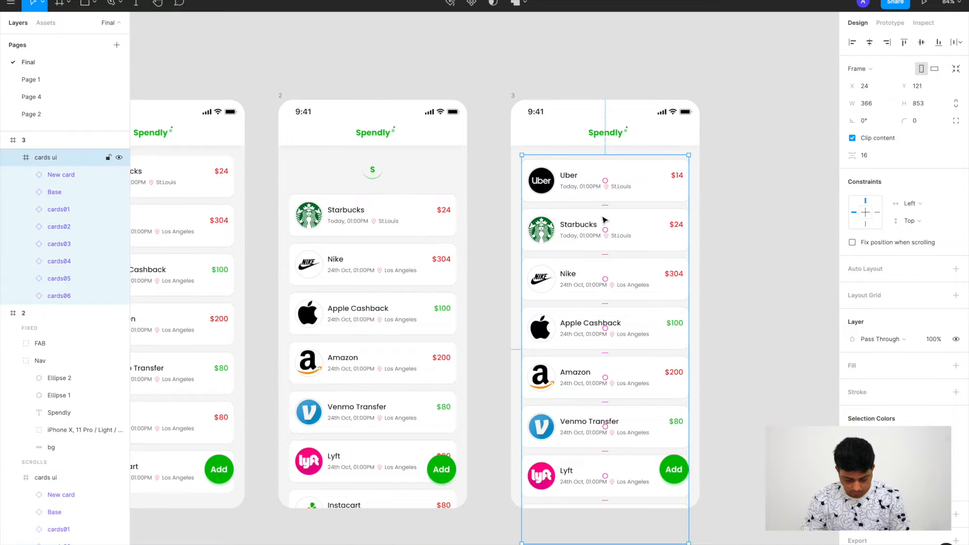
pyautogui.hotkey('shift', 'Down')
pyautogui.hotkey('shift', 'Down')
pyautogui.hotkey('shift', 'Down')
pyautogui.hotkey('shift', 'Down')
pyautogui.hotkey('shift', 'Down')
pyautogui.hotkey('shift', 'Down')
pyautogui.hotkey('shift', 'Down')
pyautogui.hotkey('shift', 'Down')
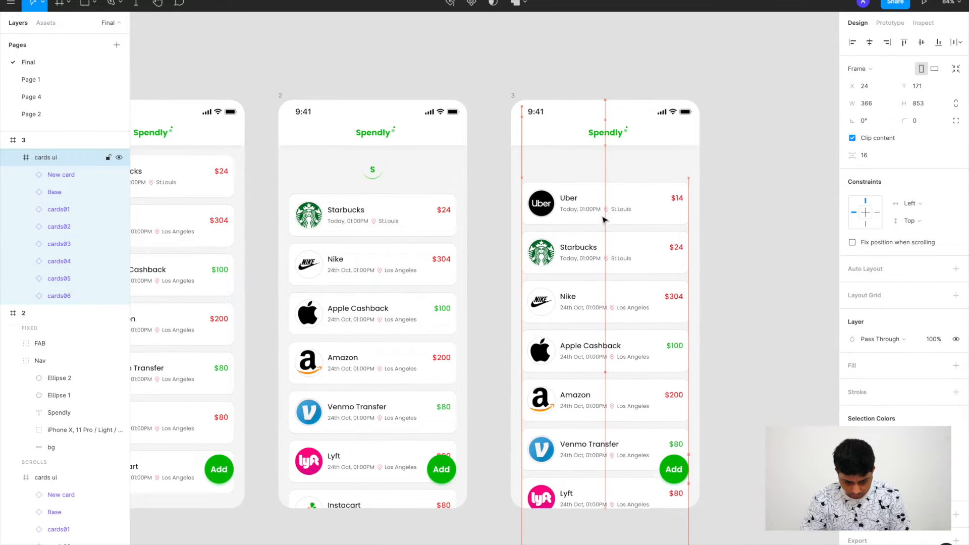
# Set the Y position of the cards ui frames in frames 2 and 3 to 200.
pyautogui.click(382, 222)
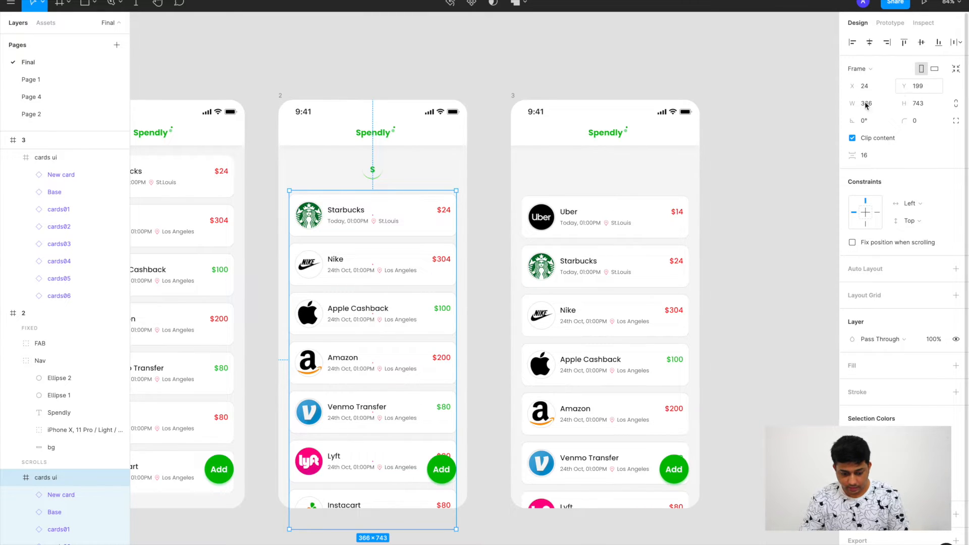
pyautogui.click(627, 215)
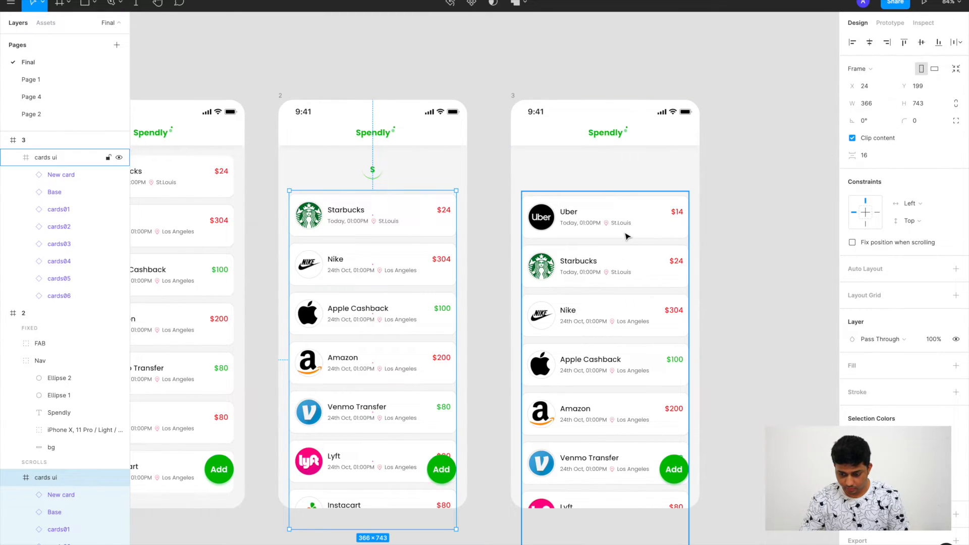
pyautogui.click(931, 90)
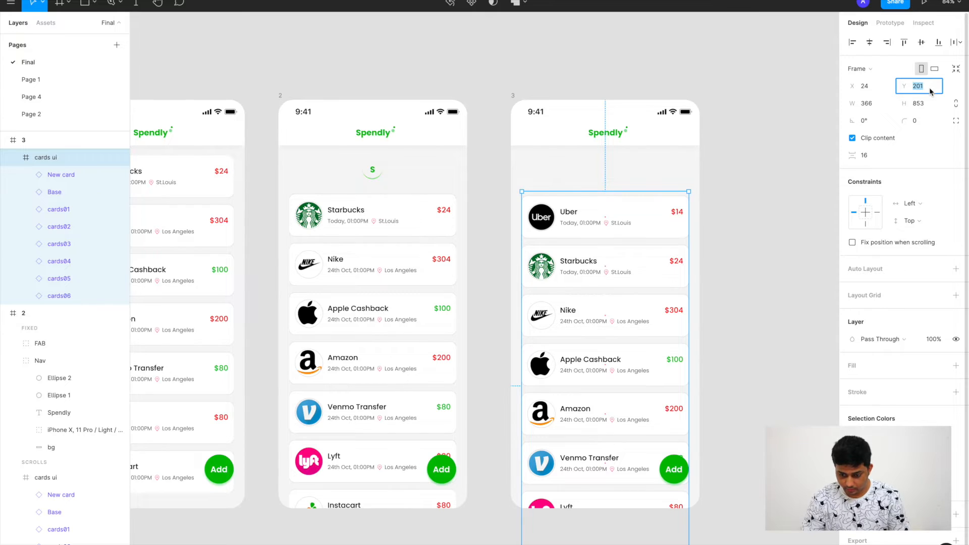
pyautogui.click(377, 230)
pyautogui.click(932, 86)
pyautogui.write('200')
pyautogui.press('Return')
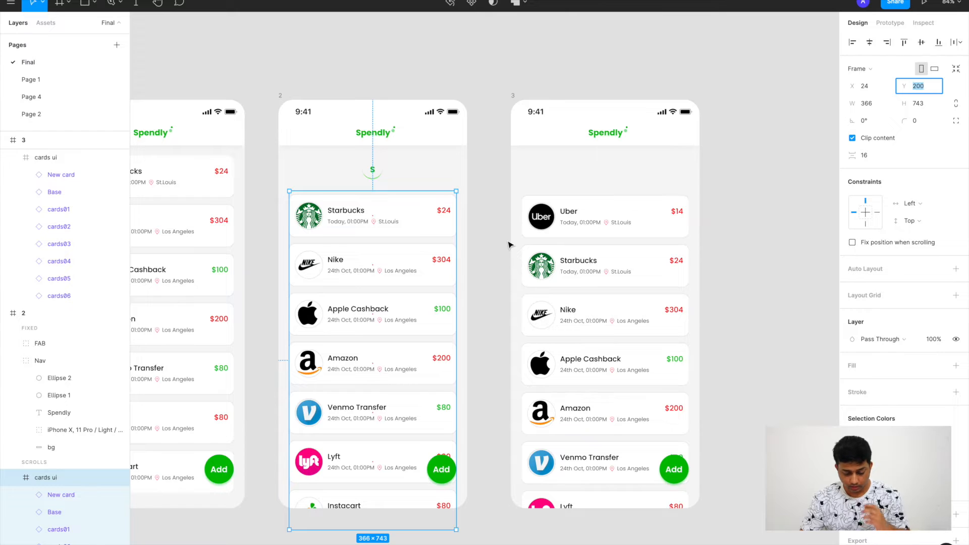
pyautogui.hscroll(-2, 509, 245)
pyautogui.click(535, 228)
pyautogui.scroll(-2, 536, 229)
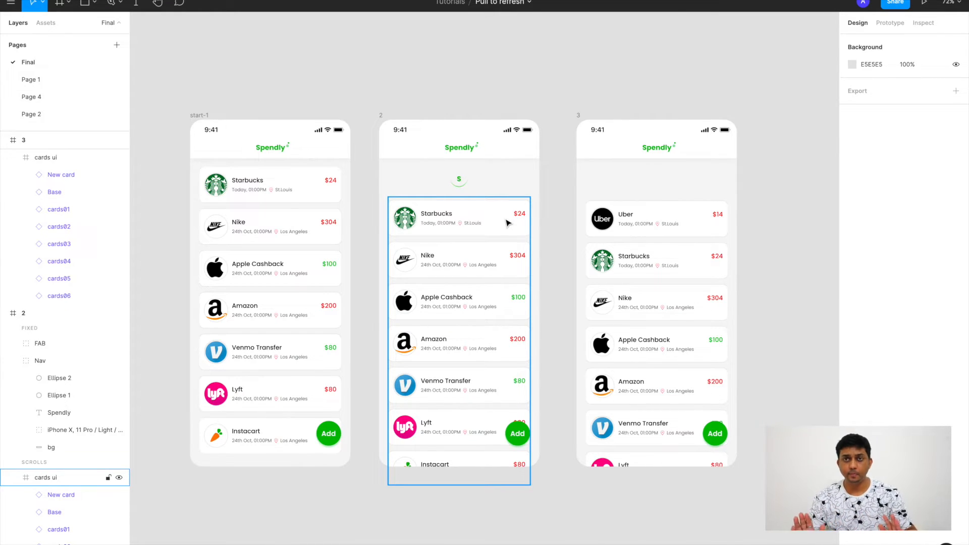
# Delete the existing drag interaction that links the start-1 frame's cards to frame 2.
pyautogui.click(200, 116)
pyautogui.click(891, 23)
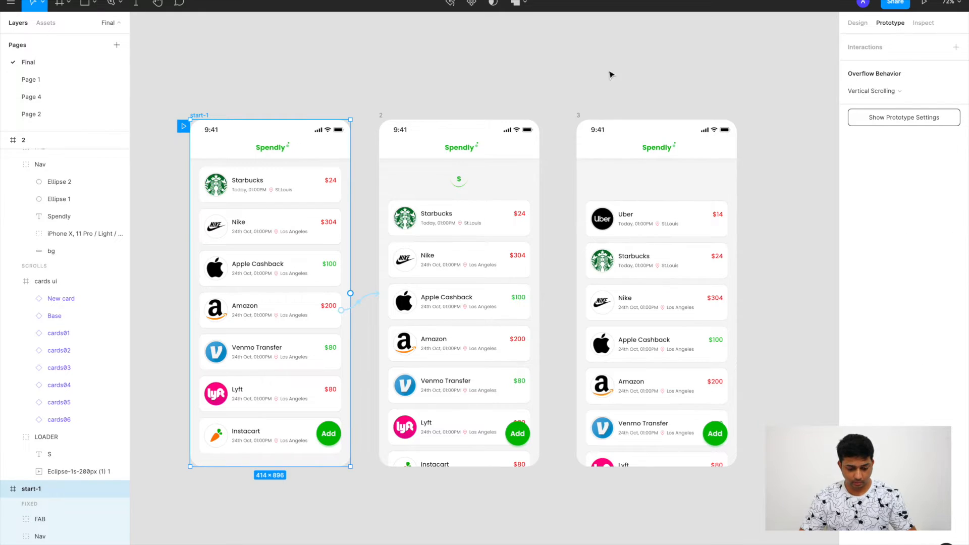
pyautogui.click(361, 307)
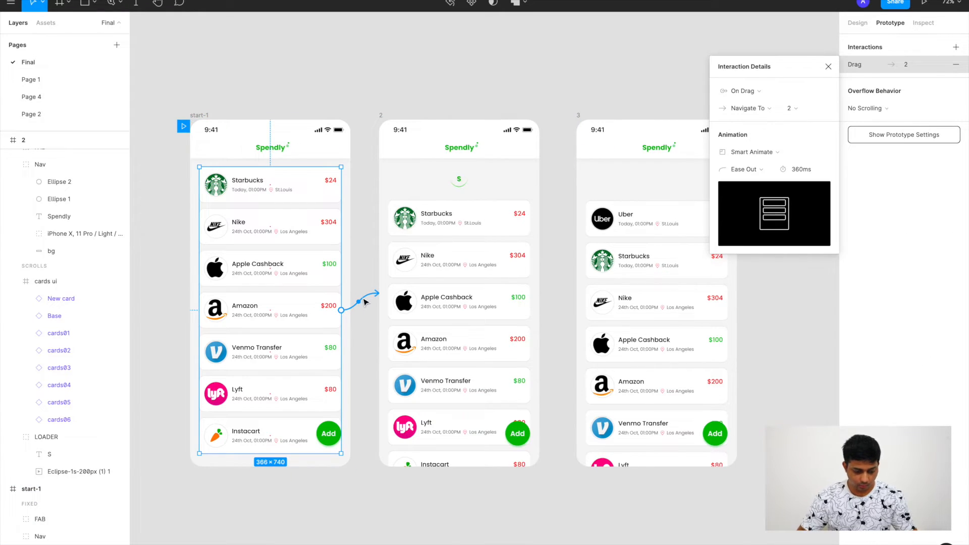
pyautogui.press('Delete')
pyautogui.click(329, 55)
# Connect the cards frame in start-1 to frame 2 and set the interaction's trigger to On Drag.
pyautogui.click(289, 213)
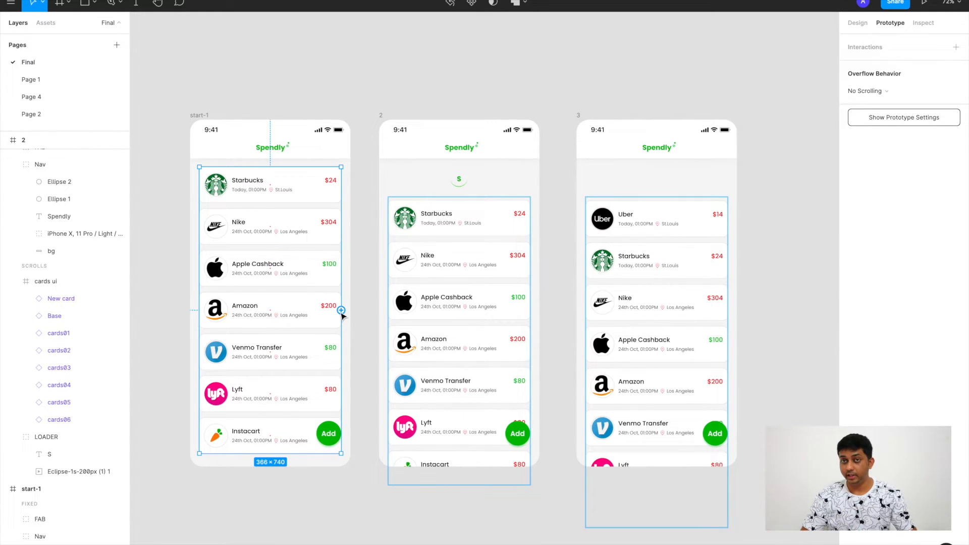
pyautogui.moveTo(341, 310); pyautogui.dragTo(387, 299)
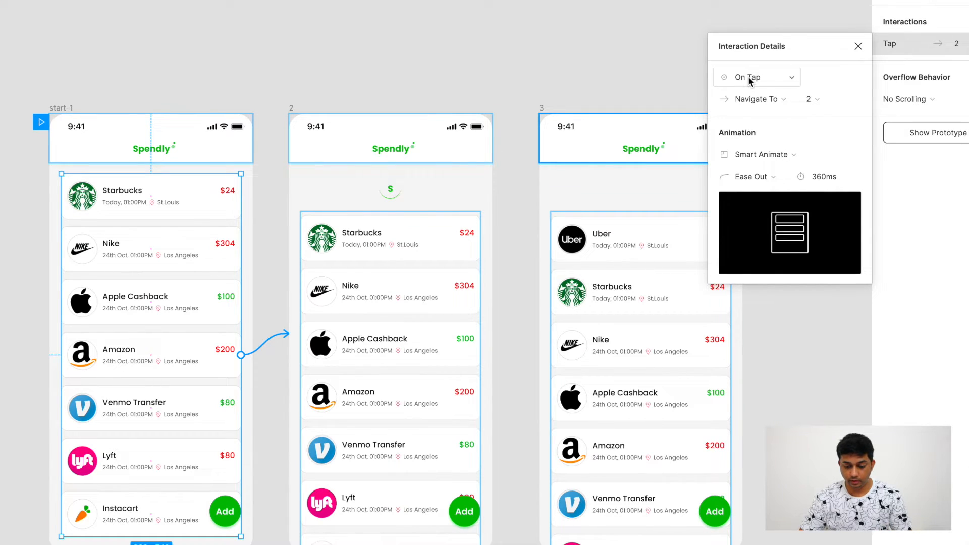
pyautogui.click(750, 80)
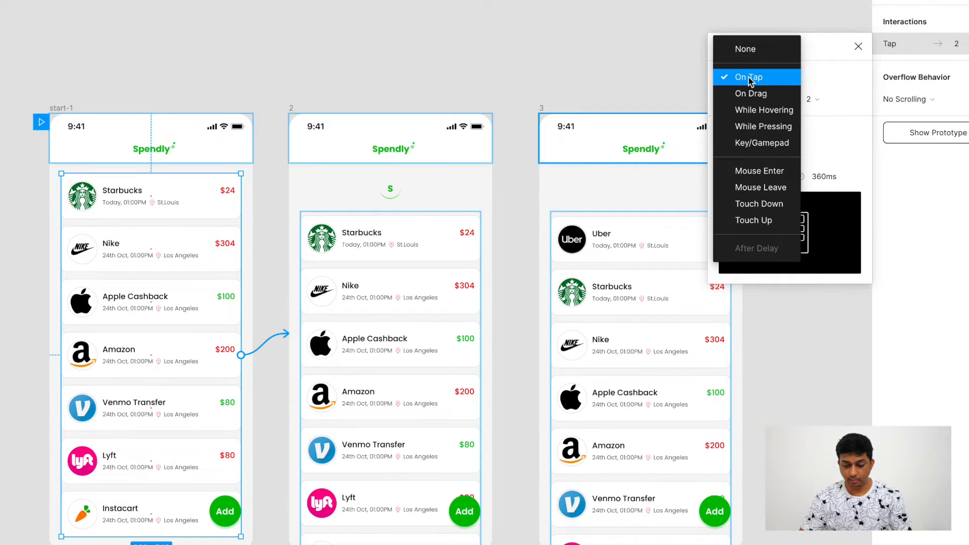
pyautogui.click(768, 95)
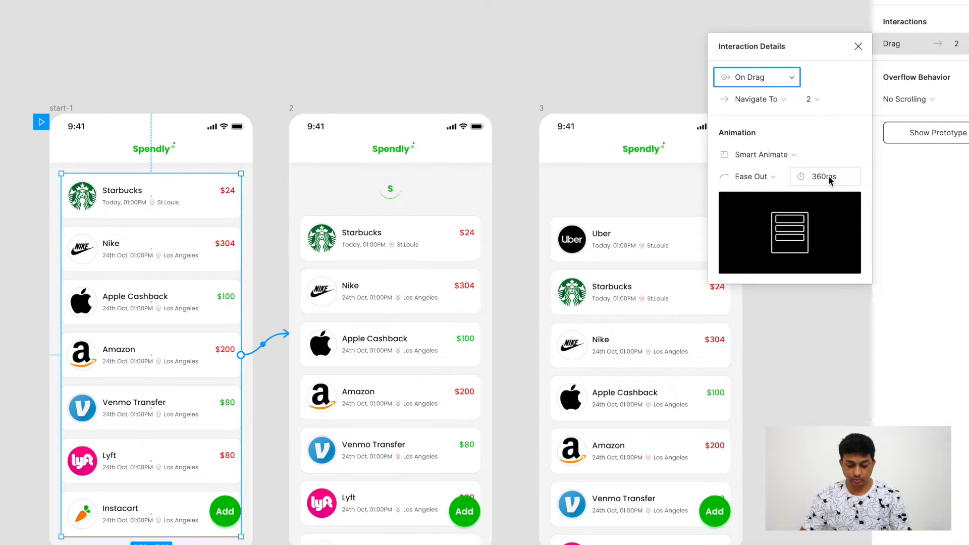
pyautogui.scroll(-1, 328, 95)
pyautogui.hscroll(1, 328, 94)
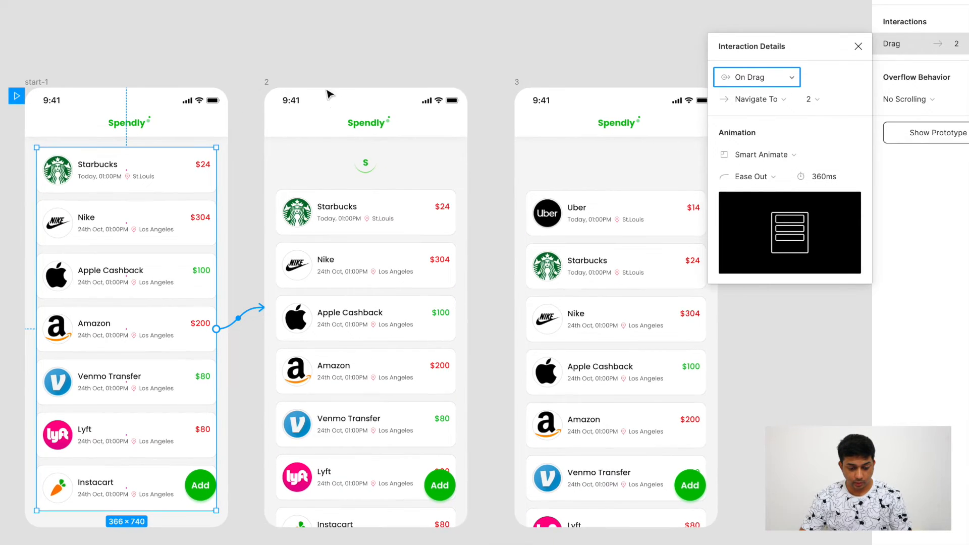
# Connect frame 2 to frame 3 with an After Delay trigger of 2400 ms.
pyautogui.click(267, 82)
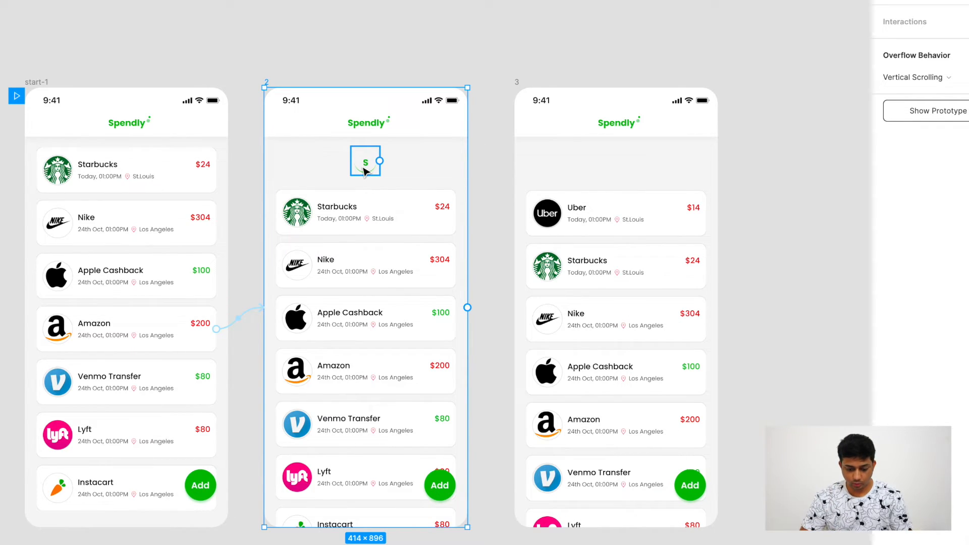
pyautogui.click(385, 71)
pyautogui.click(270, 86)
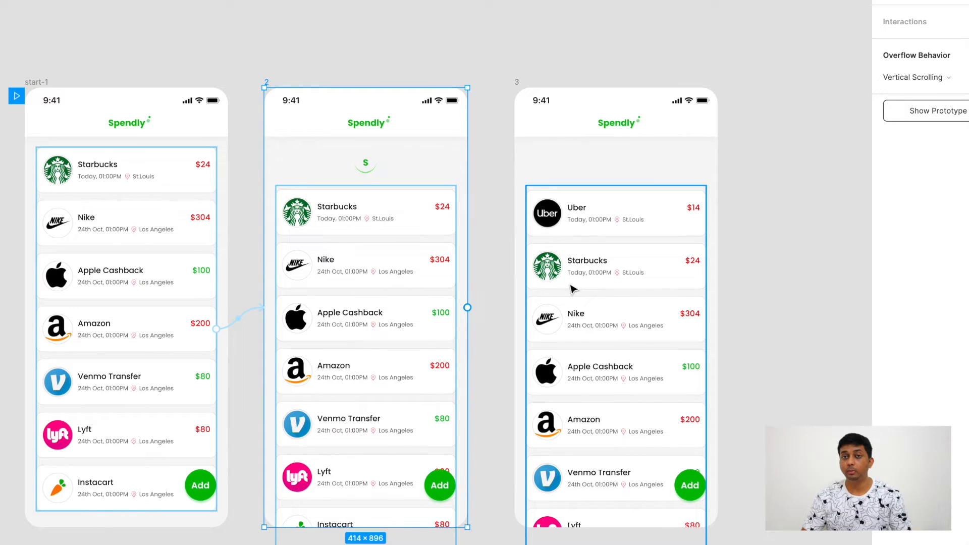
pyautogui.moveTo(467, 307); pyautogui.dragTo(529, 304)
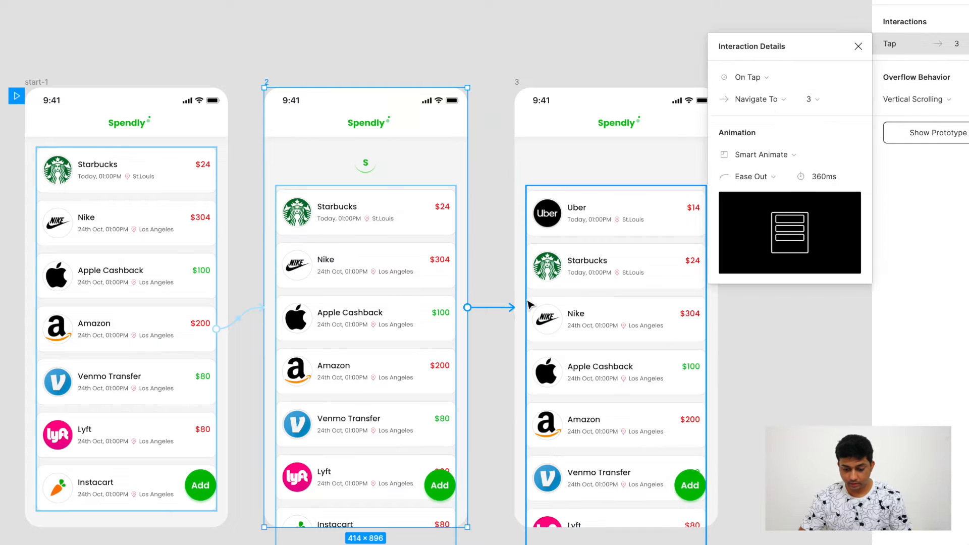
pyautogui.click(748, 77)
pyautogui.click(747, 247)
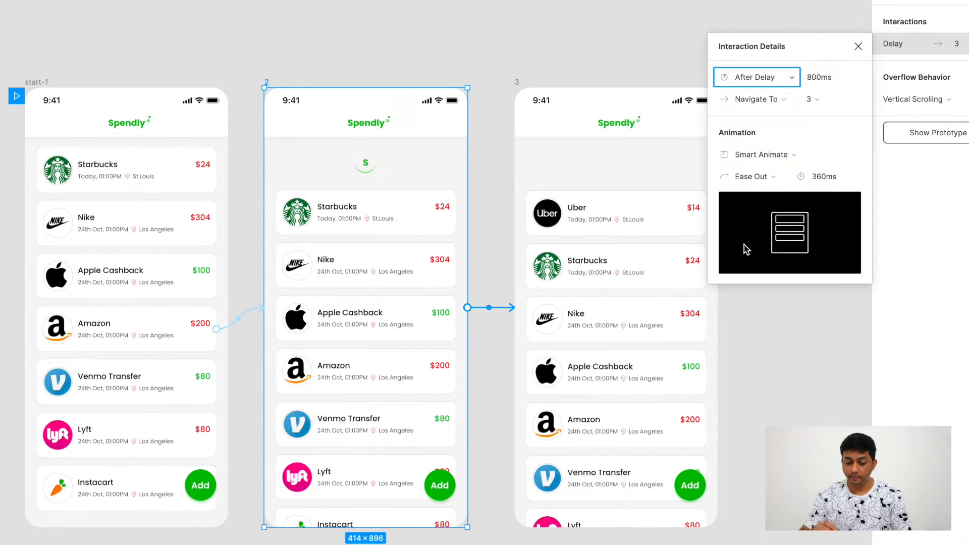
pyautogui.click(806, 78)
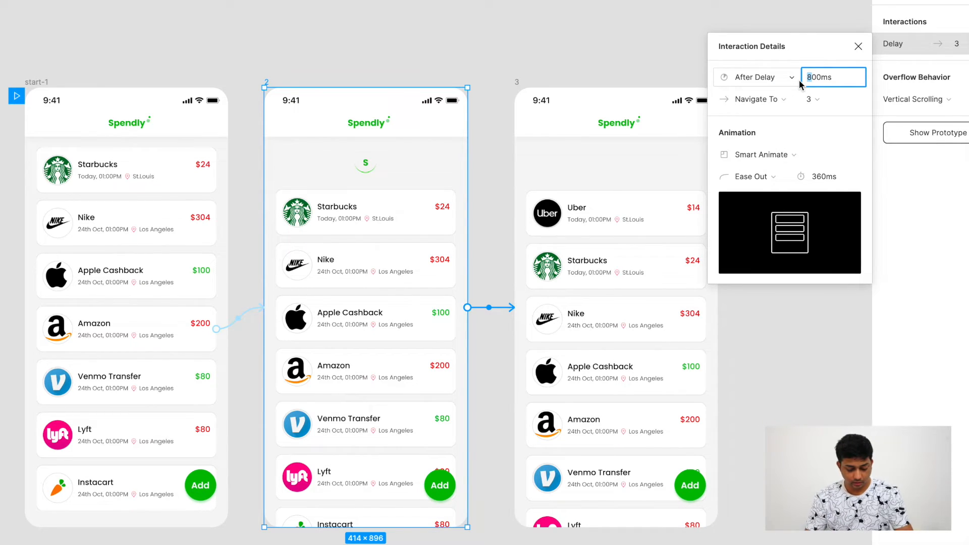
pyautogui.write('24')
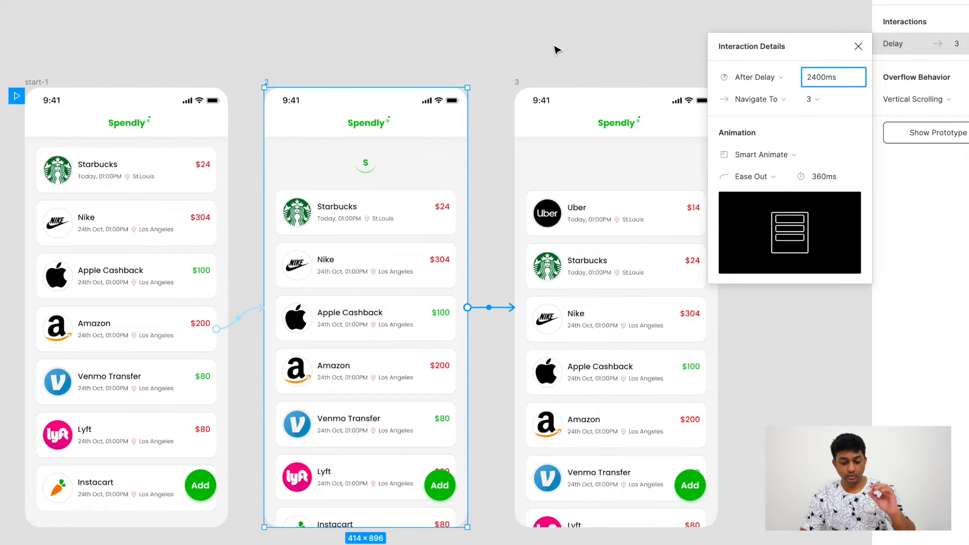
pyautogui.click(555, 50)
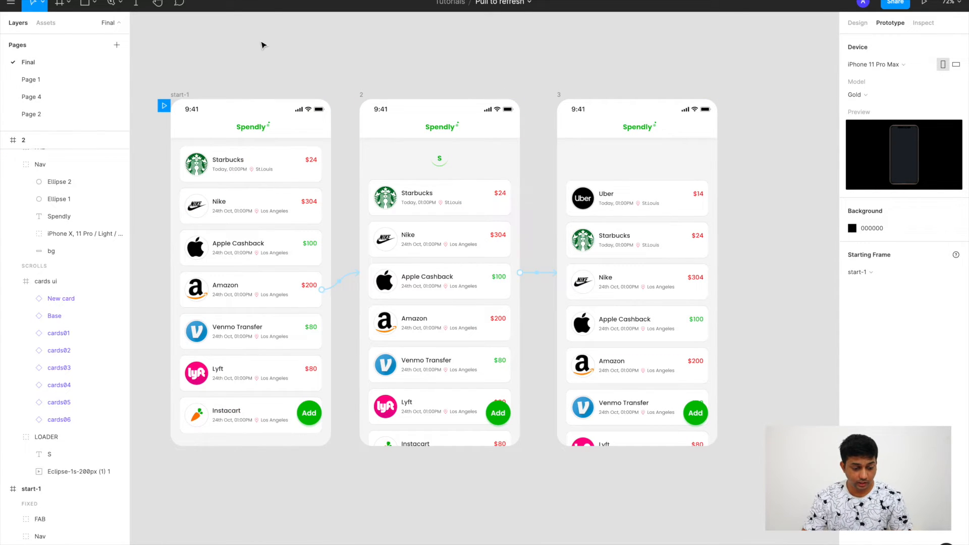
# Preview the prototype from the start-1 frame and pull the cards down to test the refresh.
pyautogui.click(180, 95)
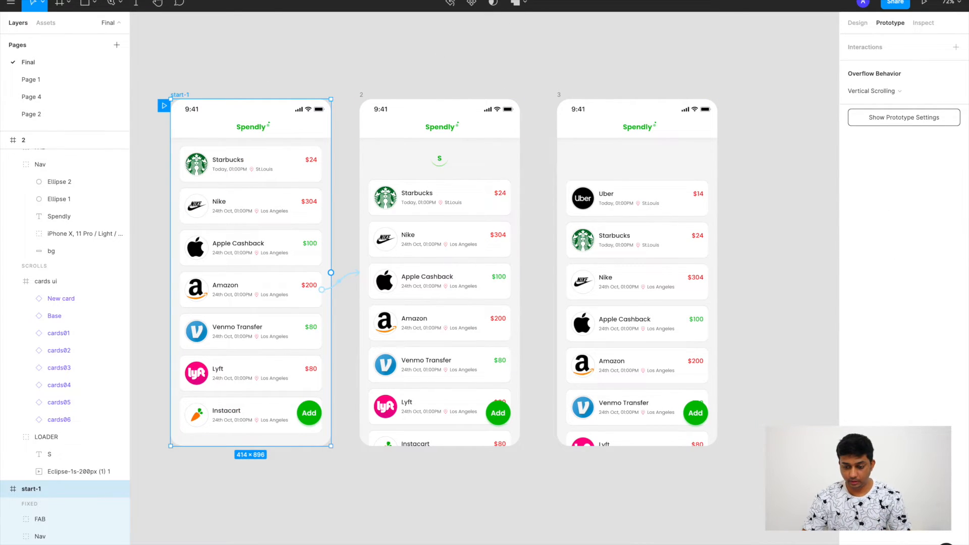
pyautogui.click(924, 2)
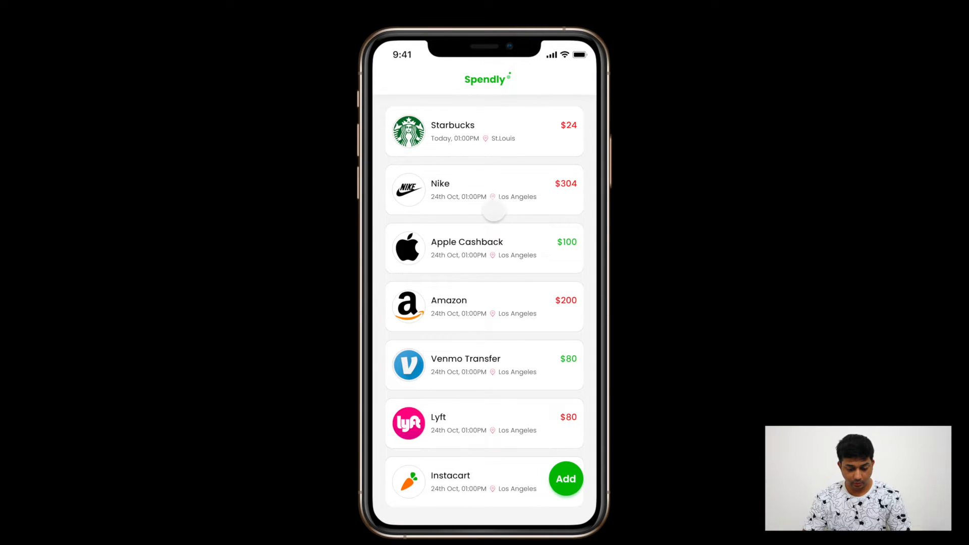
pyautogui.moveTo(486, 377); pyautogui.dragTo(478, 509)
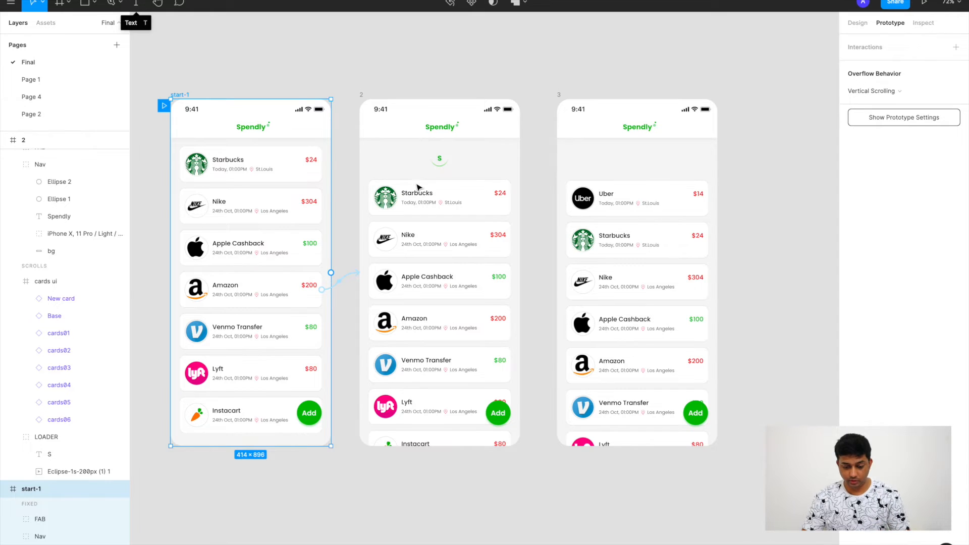
# Duplicate frame 3 and place the copy beside it as a fourth screen.
pyautogui.click(560, 94)
pyautogui.hscroll(3, 562, 93)
pyautogui.click(584, 108)
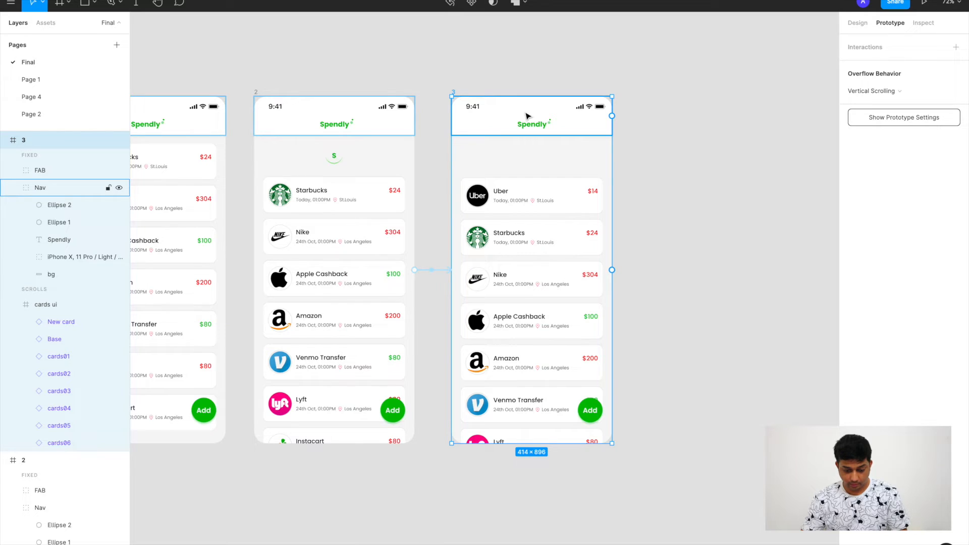
pyautogui.keyDown('alt'); pyautogui.moveTo(557, 115); pyautogui.dragTo(727, 117); pyautogui.keyUp('alt')
pyautogui.hscroll(1, 727, 118)
pyautogui.click(816, 151)
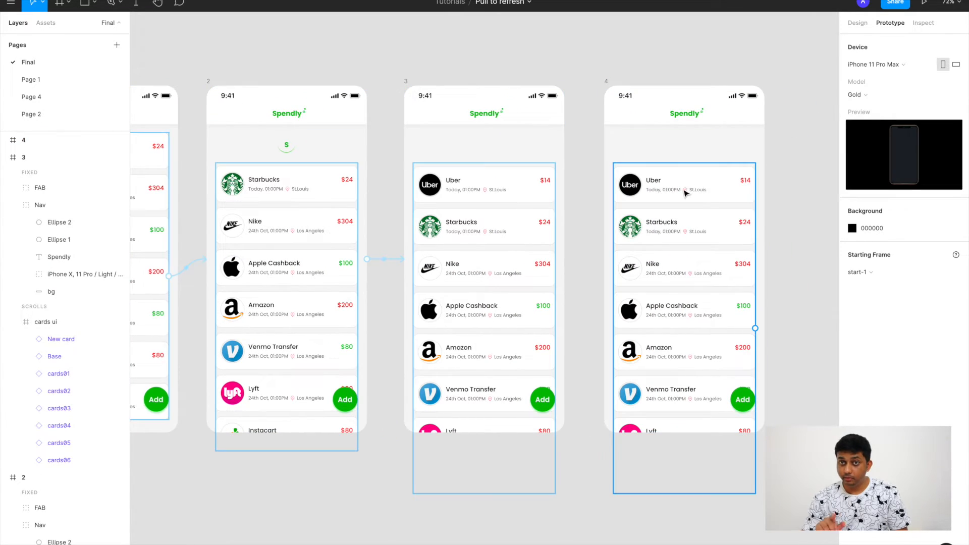
# Move frame 4's cards ui frame up until the Uber card sits just below the header, level with start-1's first card.
pyautogui.click(685, 194)
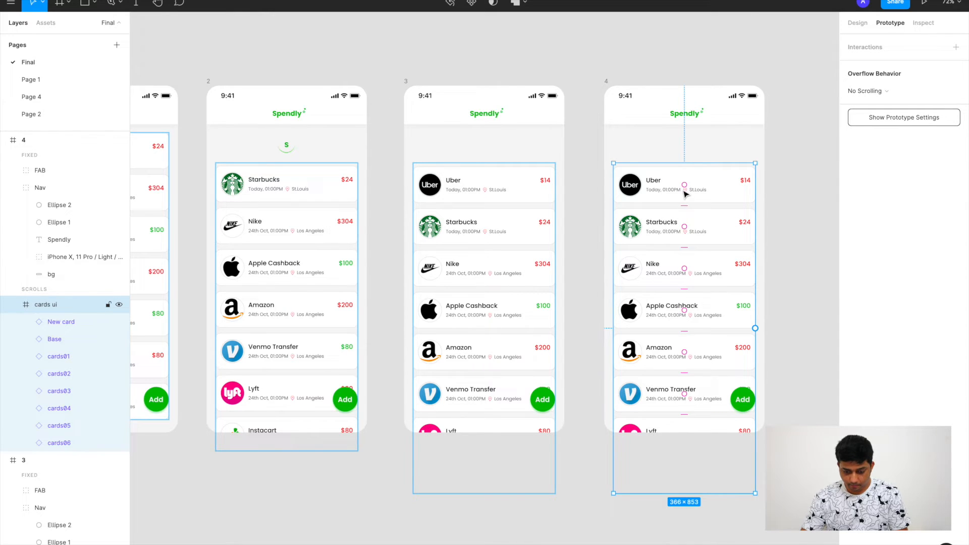
pyautogui.hotkey('shift', 'Up')
pyautogui.hotkey('shift', 'Up')
pyautogui.hotkey('shift', 'Up')
pyautogui.hotkey('shift', 'Up')
pyautogui.hotkey('shift', 'Up')
pyautogui.hotkey('shift', 'Up')
pyautogui.hotkey('shift', 'Up')
pyautogui.hotkey('shift', 'Up')
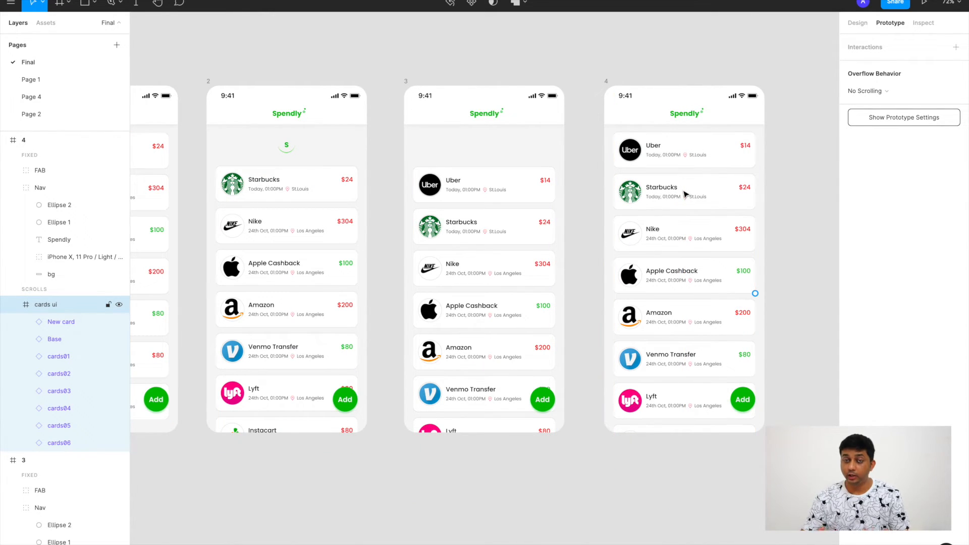
# Connect frame 3 to frame 4 with an After Delay trigger of 100 ms.
pyautogui.click(405, 82)
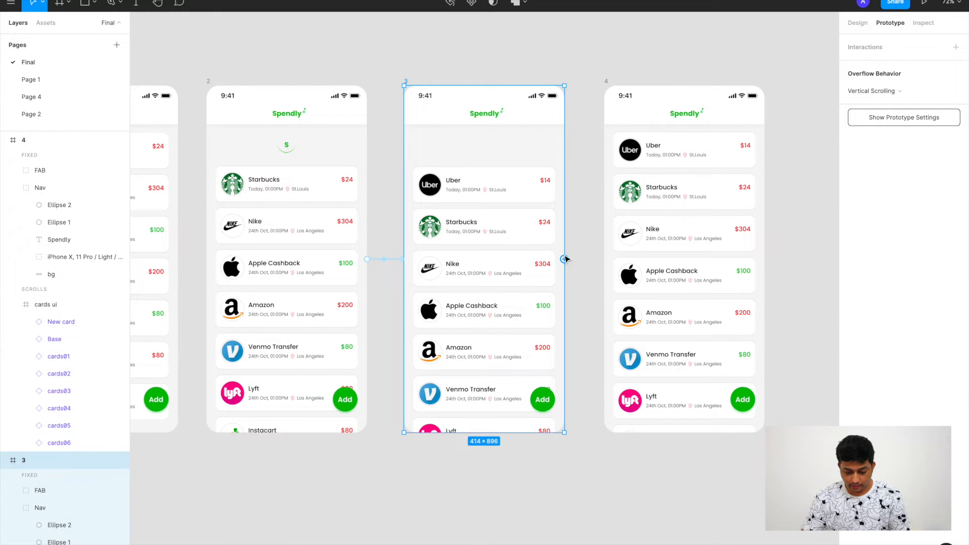
pyautogui.moveTo(565, 259); pyautogui.dragTo(611, 255)
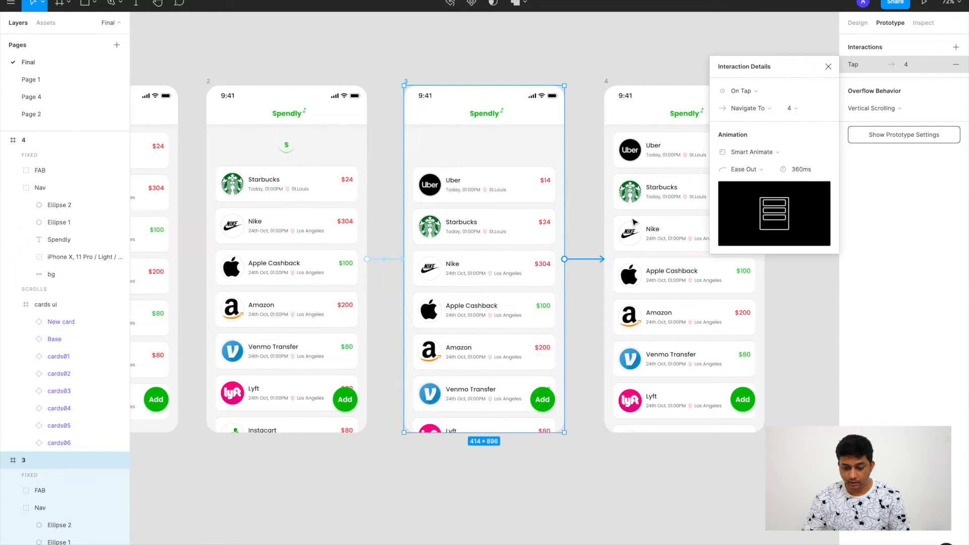
pyautogui.click(751, 92)
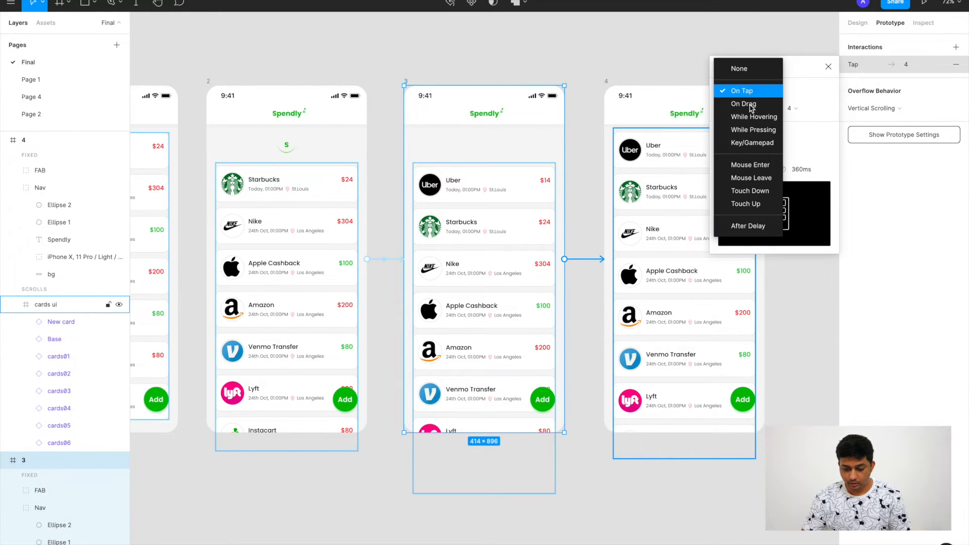
pyautogui.click(740, 227)
pyautogui.moveTo(796, 92); pyautogui.dragTo(781, 93)
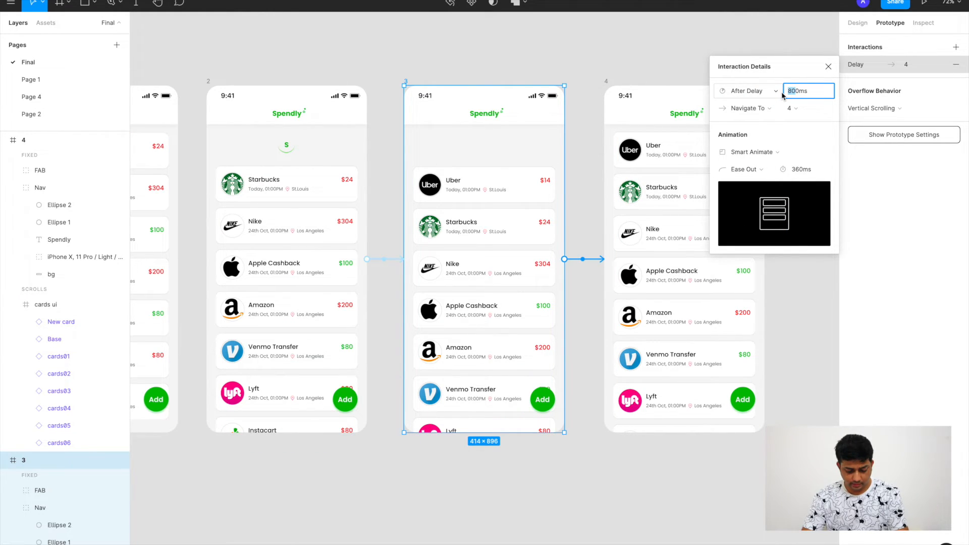
pyautogui.write('1')
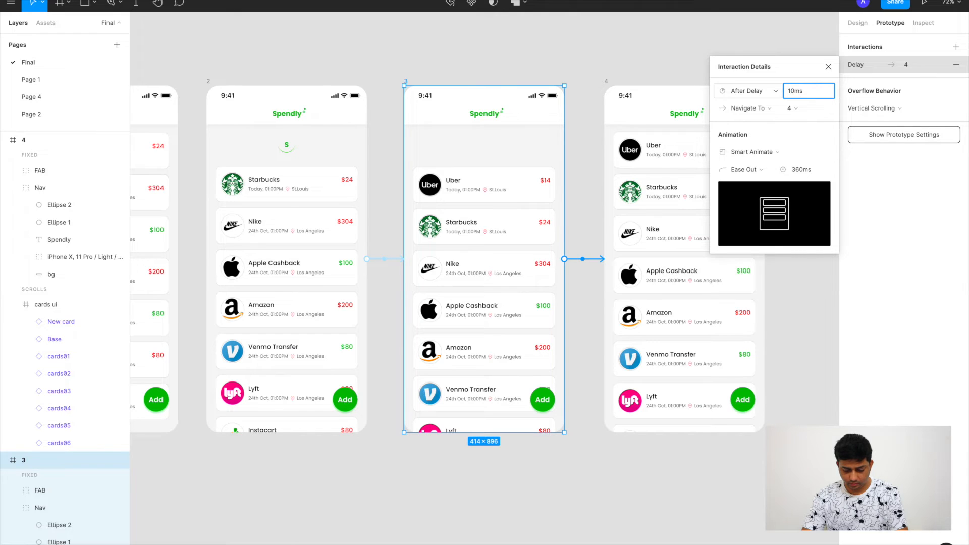
pyautogui.write('0')
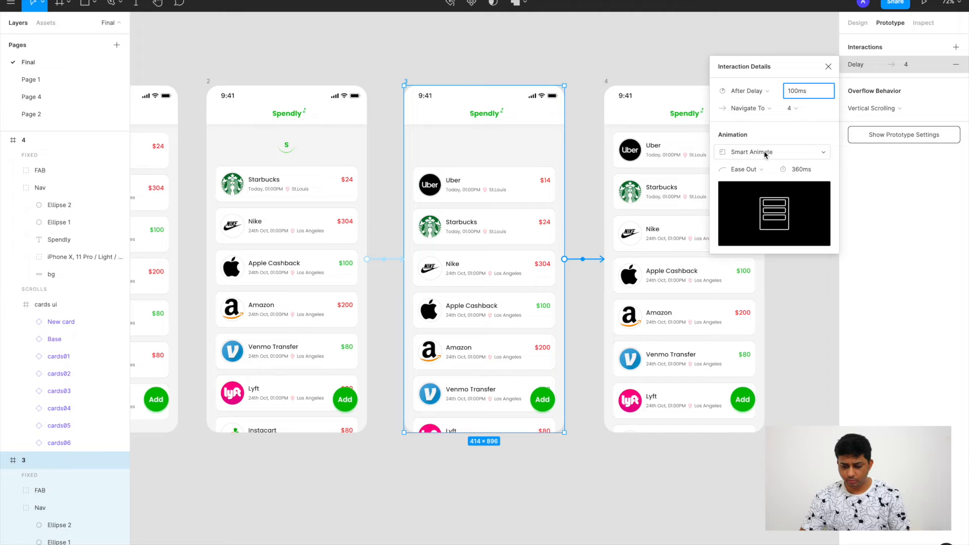
pyautogui.click(829, 66)
# Preview the four-frame flow from start-1 and pull the cards down to test the return to the top.
pyautogui.scroll(-3, 677, 115)
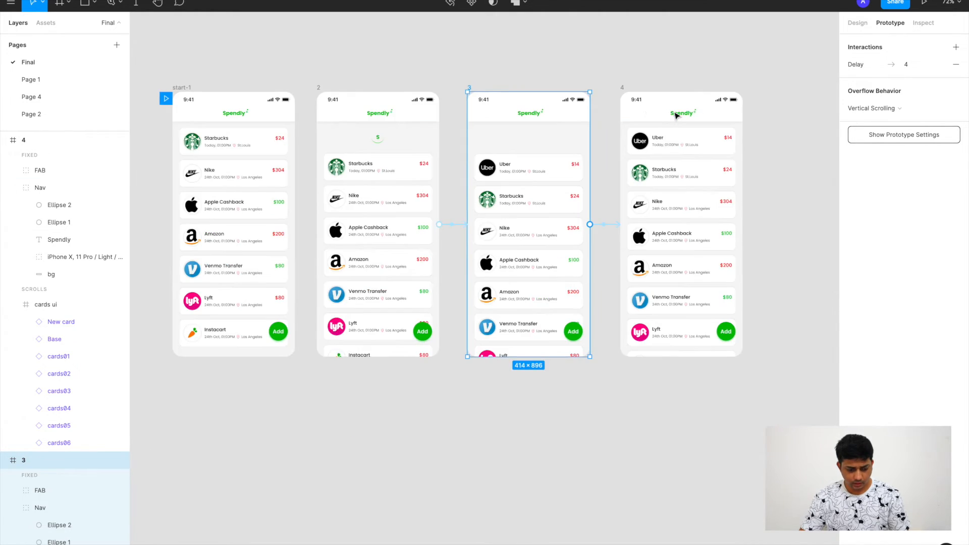
pyautogui.hscroll(-2, 677, 114)
pyautogui.click(250, 94)
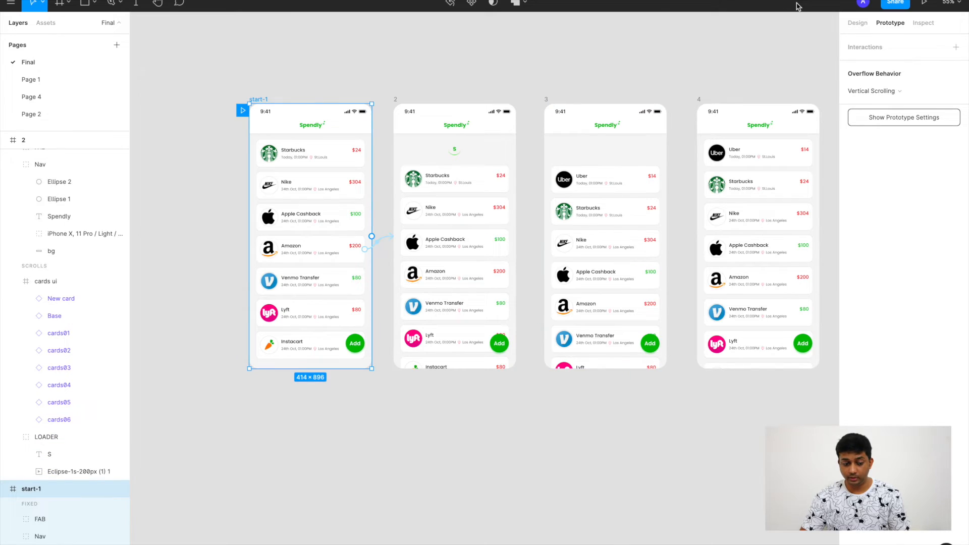
pyautogui.click(924, 2)
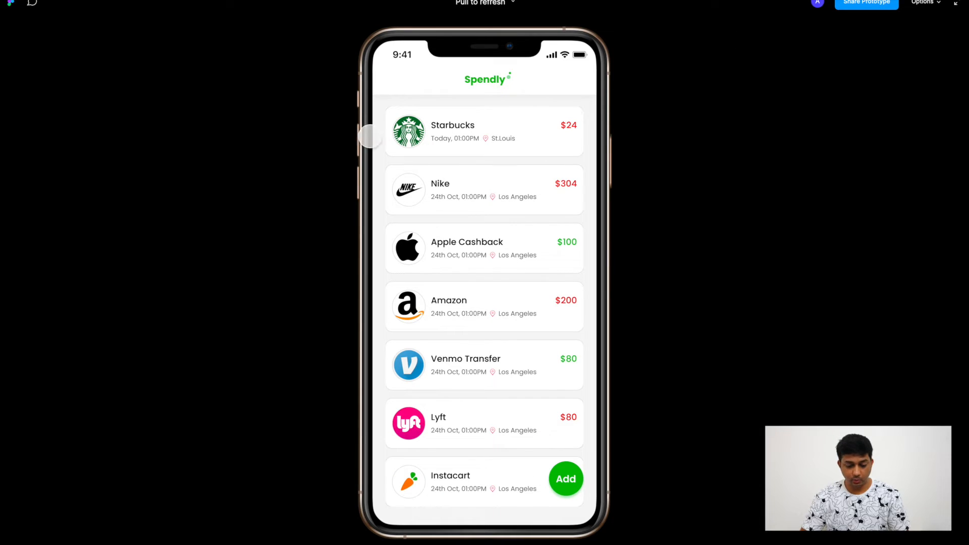
pyautogui.moveTo(440, 182); pyautogui.dragTo(443, 346)
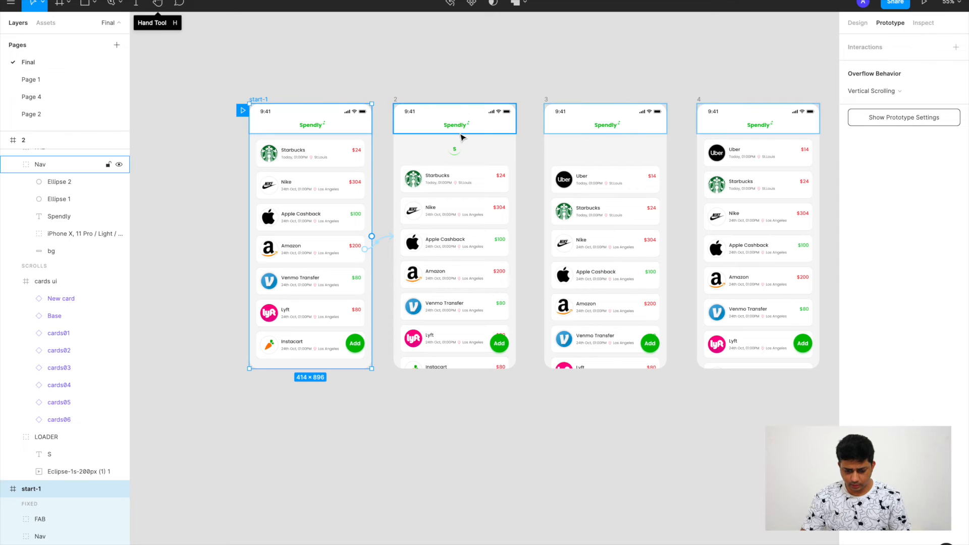
# Set the Smart Animate duration of the interaction from frame 3 to frame 4 to 400 ms.
pyautogui.click(547, 99)
pyautogui.hscroll(2, 548, 97)
pyautogui.hscroll(2, 548, 97)
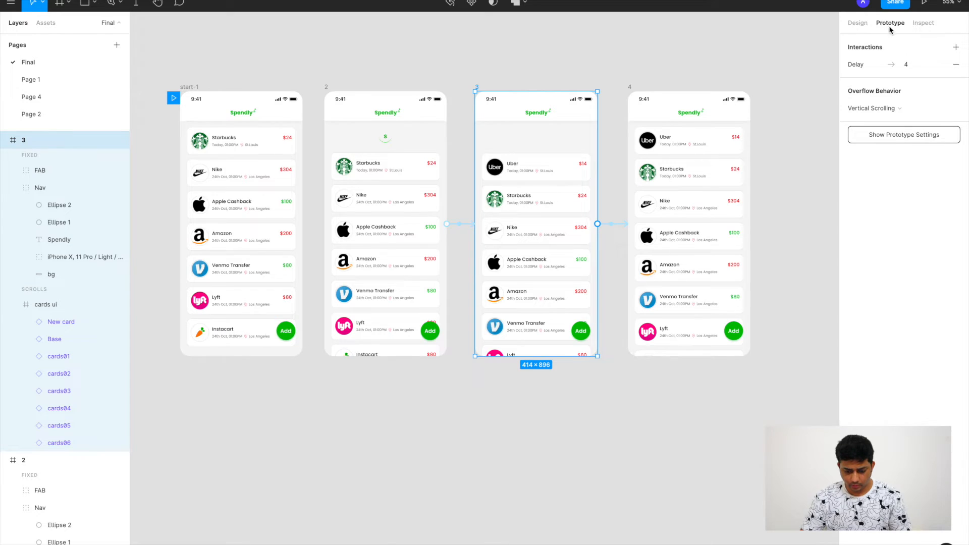
pyautogui.click(619, 225)
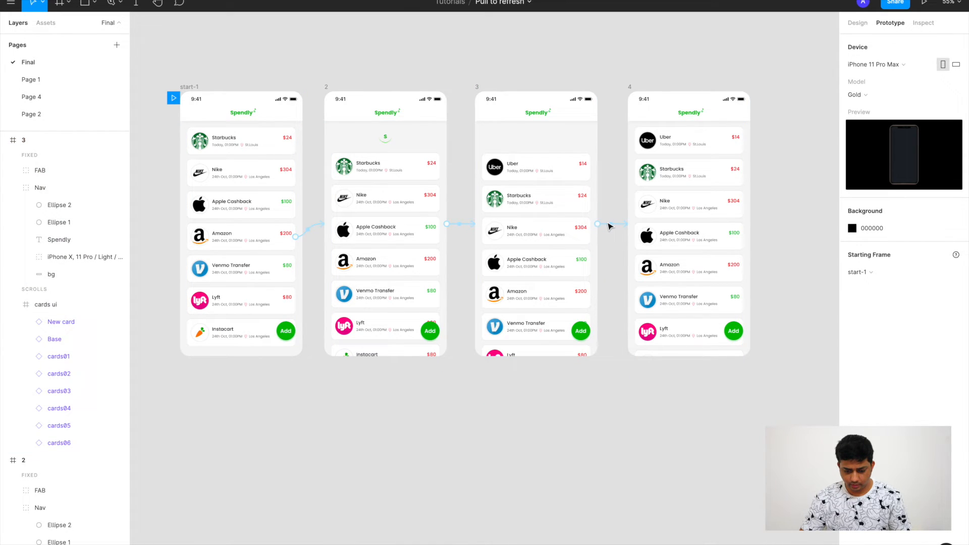
pyautogui.click(613, 225)
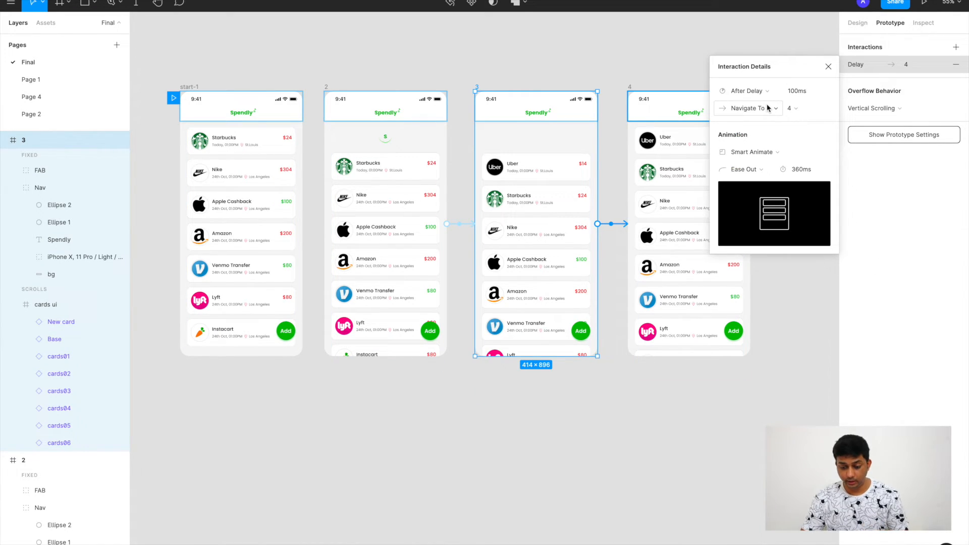
pyautogui.click(793, 173)
pyautogui.moveTo(792, 185); pyautogui.dragTo(784, 185)
pyautogui.press('BackSpace')
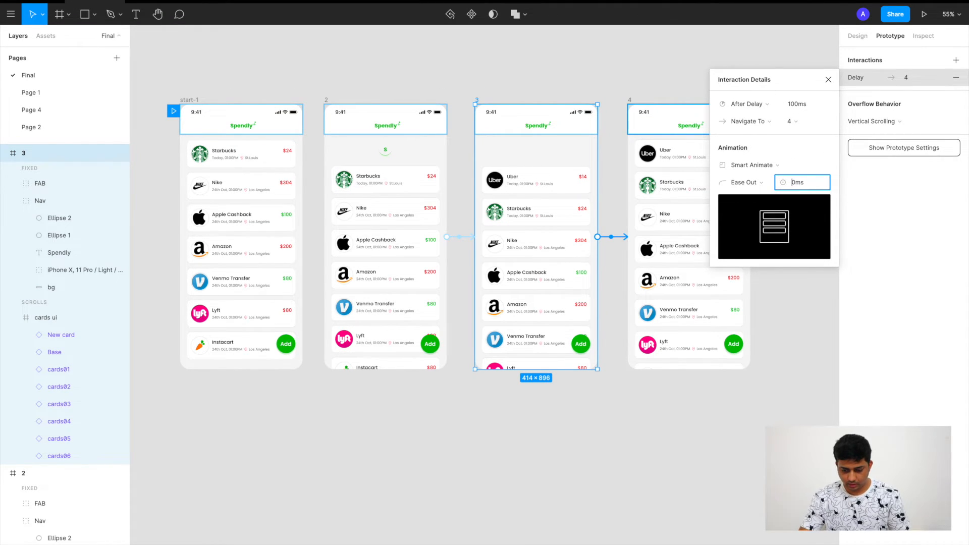
pyautogui.write('40')
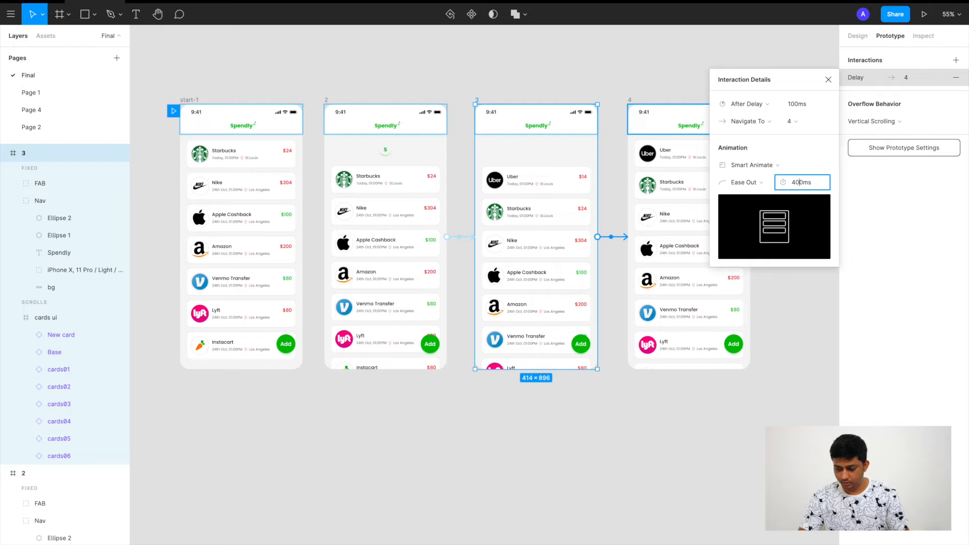
pyautogui.press('Return')
pyautogui.click(830, 79)
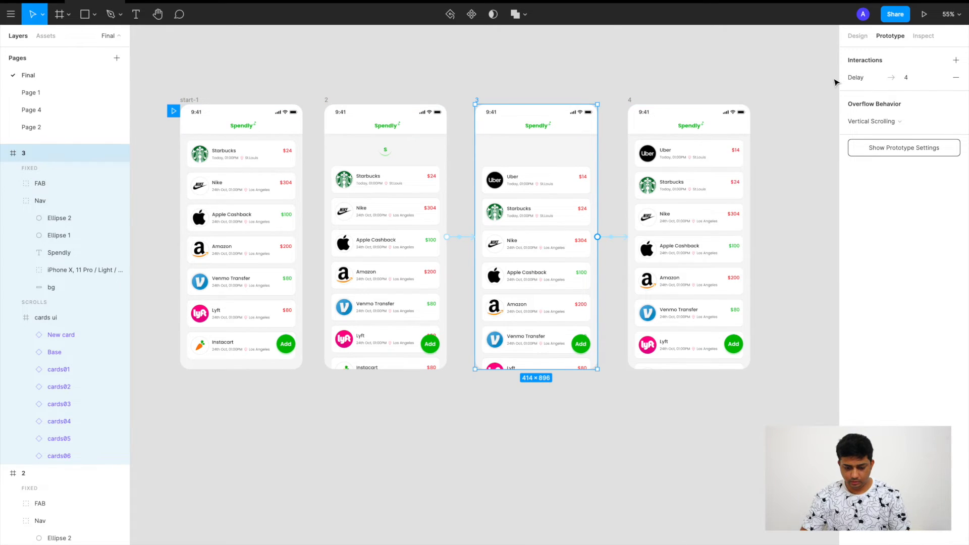
# Preview the prototype from start-1 again and pull the cards down to check the adjusted transition timing.
pyautogui.click(190, 99)
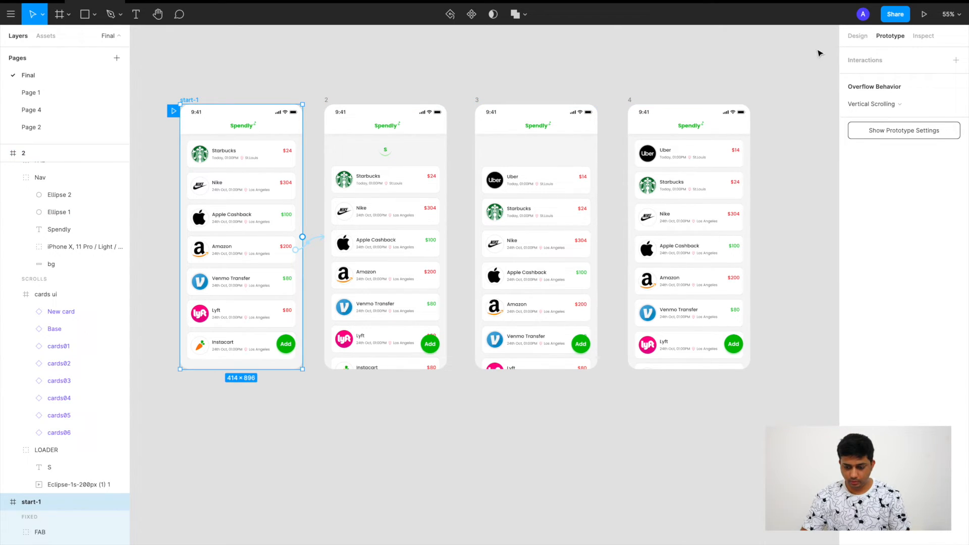
pyautogui.click(924, 14)
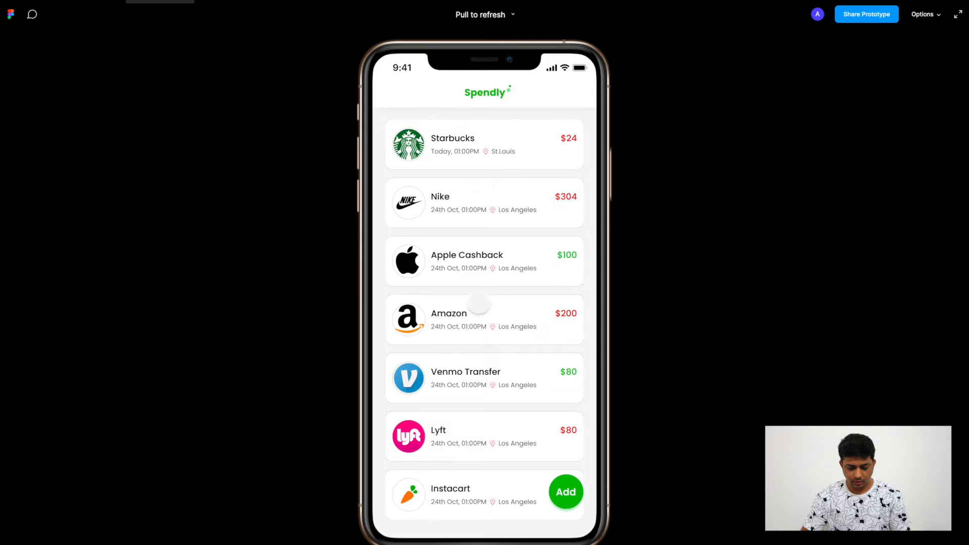
pyautogui.moveTo(484, 323); pyautogui.dragTo(478, 373)
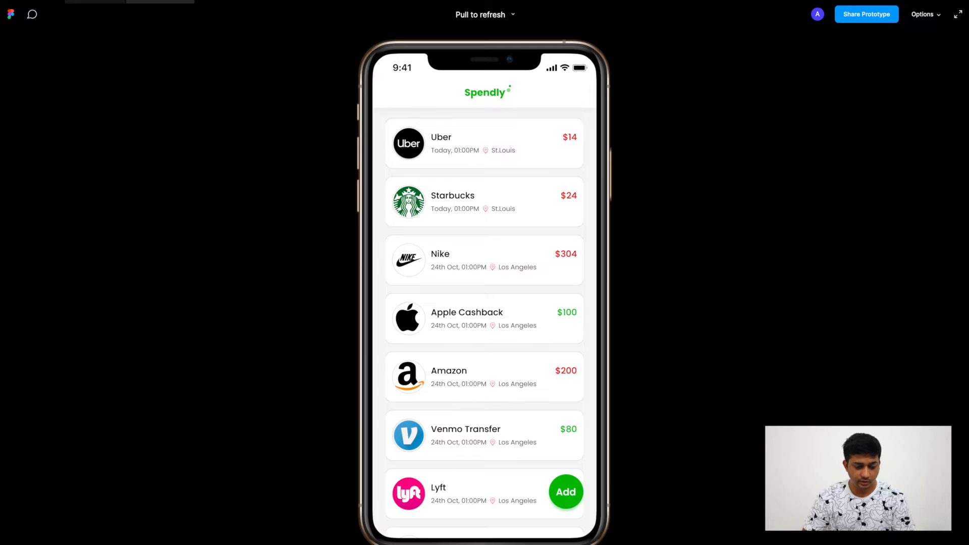
# Return to the design file and turn off content clipping for the cards ui frame in frame 2.
pyautogui.click(96, 1)
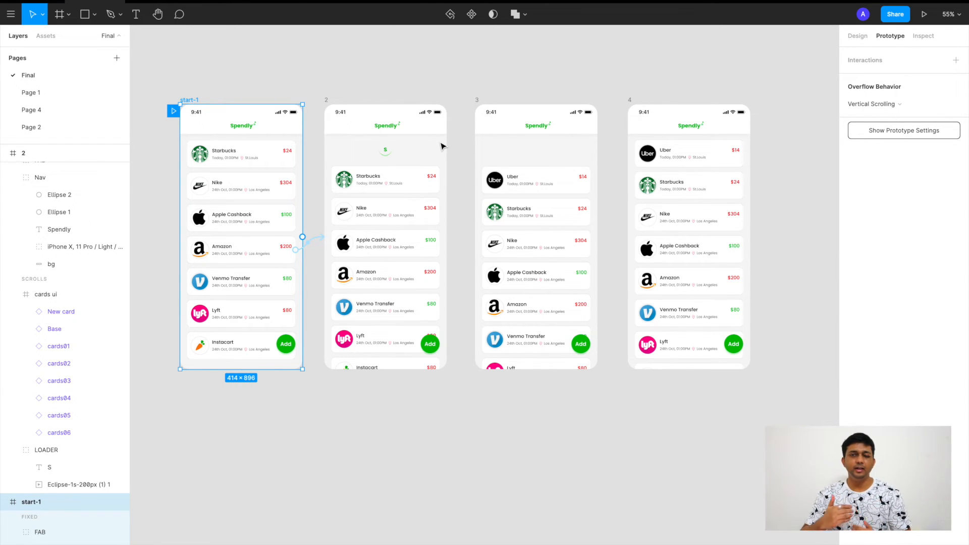
pyautogui.hscroll(-3, 440, 147)
pyautogui.click(428, 168)
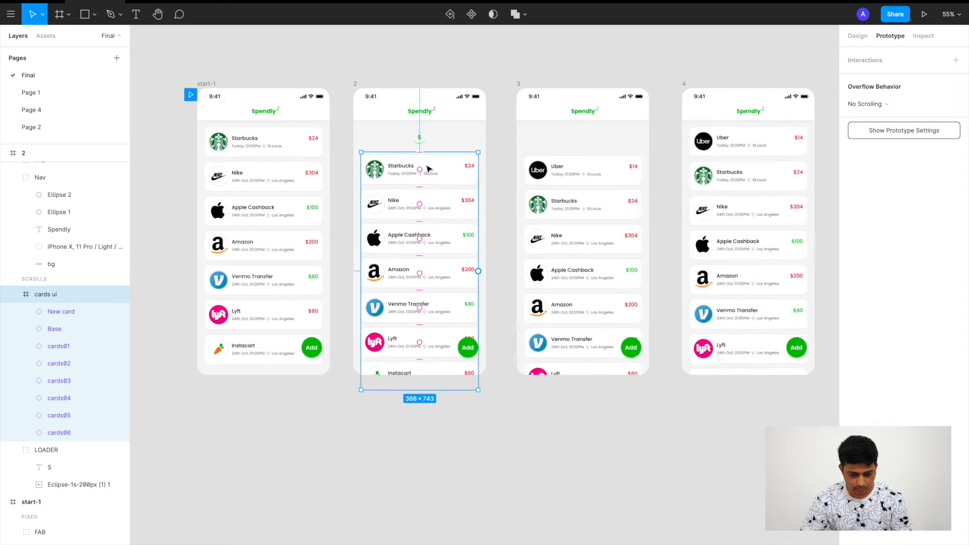
pyautogui.scroll(3, 428, 169)
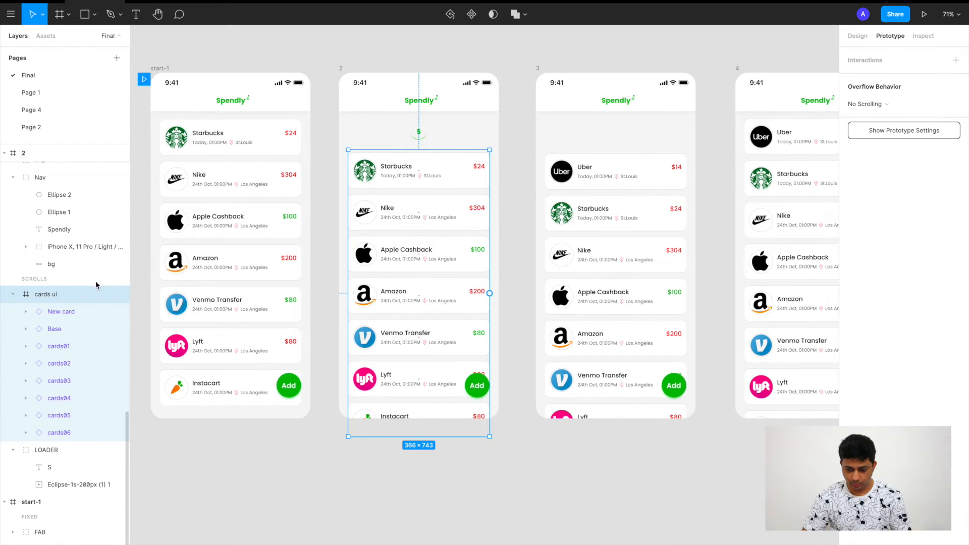
pyautogui.click(857, 36)
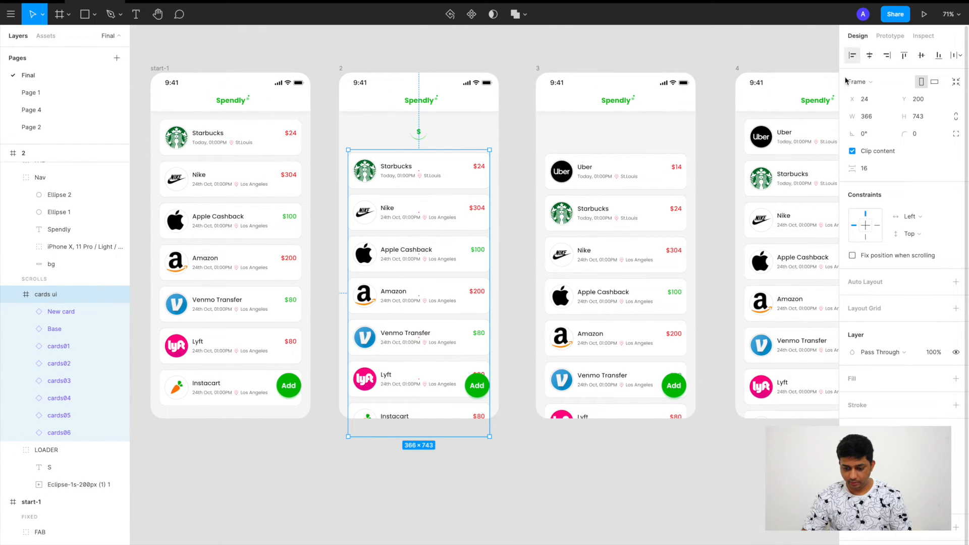
pyautogui.click(852, 152)
pyautogui.scroll(1, 418, 180)
pyautogui.hscroll(-1, 418, 180)
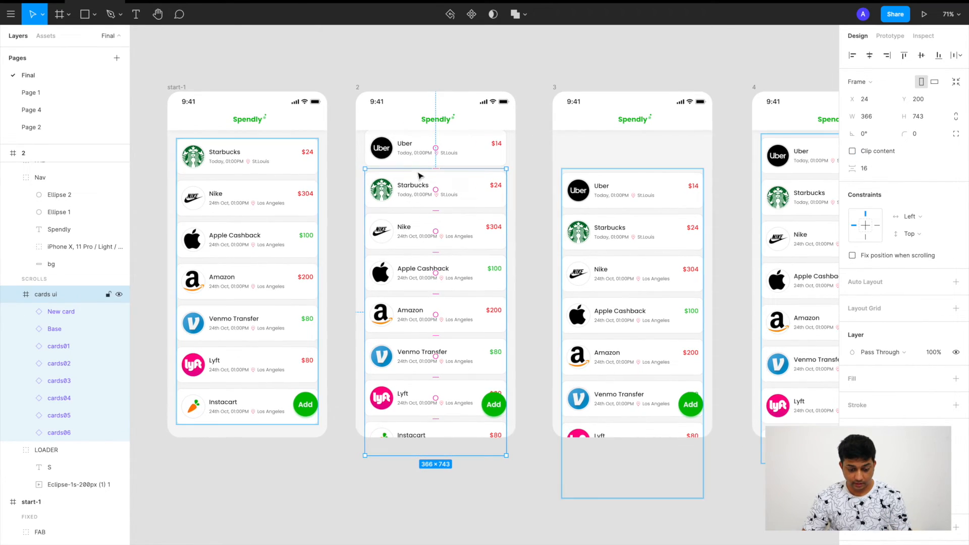
# Scale the Uber New card above the list in frame 2 proportionally down to about 88 × 22, placed at X 139, Y -38.
pyautogui.click(424, 157)
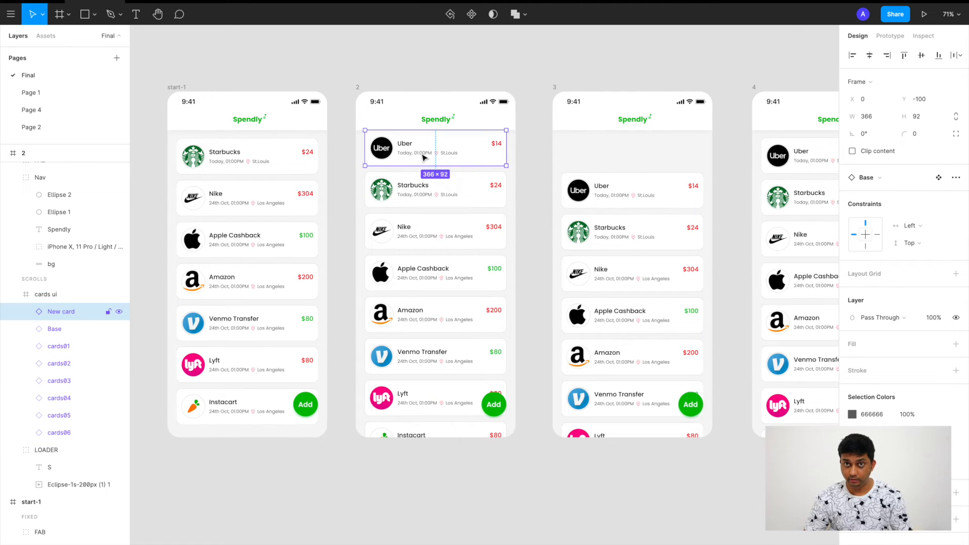
pyautogui.scroll(1, 423, 157)
pyautogui.hscroll(-1, 424, 157)
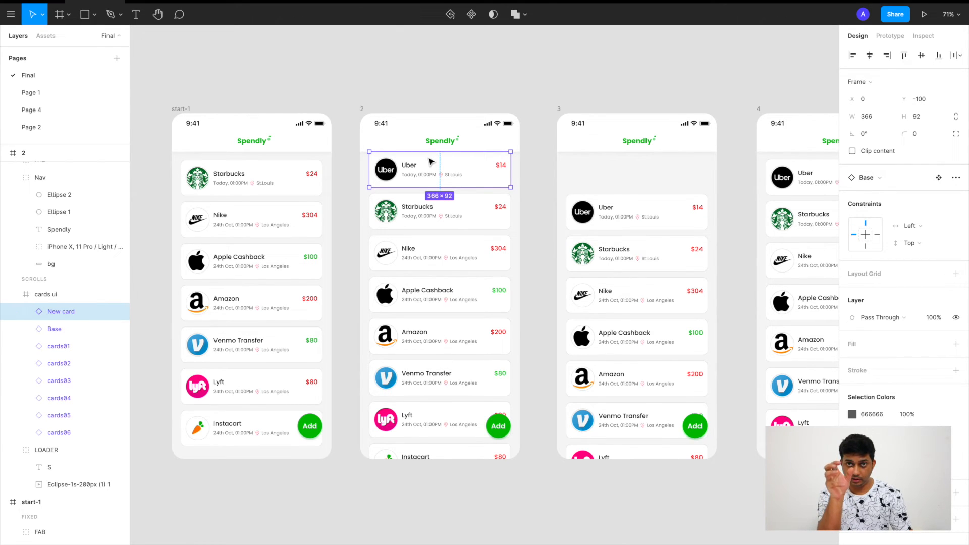
pyautogui.scroll(3, 433, 164)
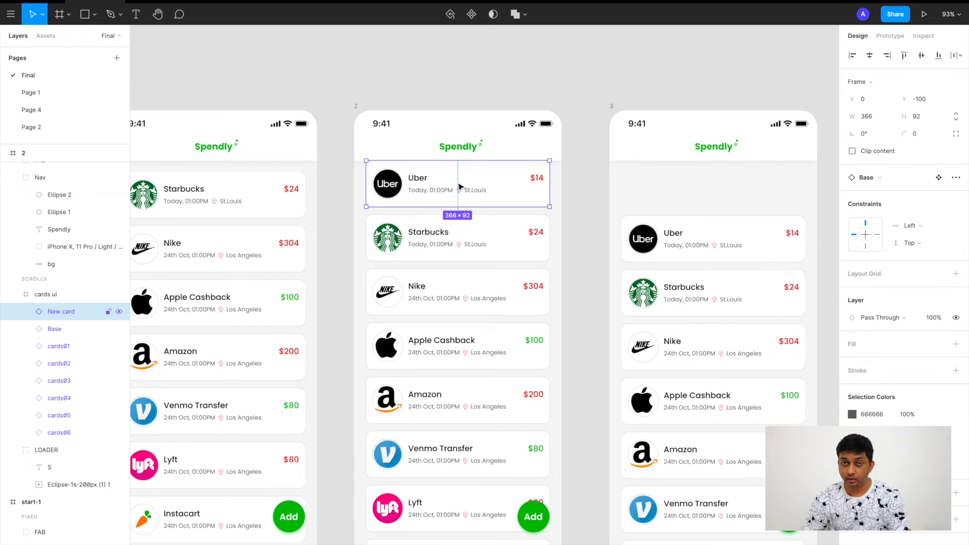
pyautogui.press('k')
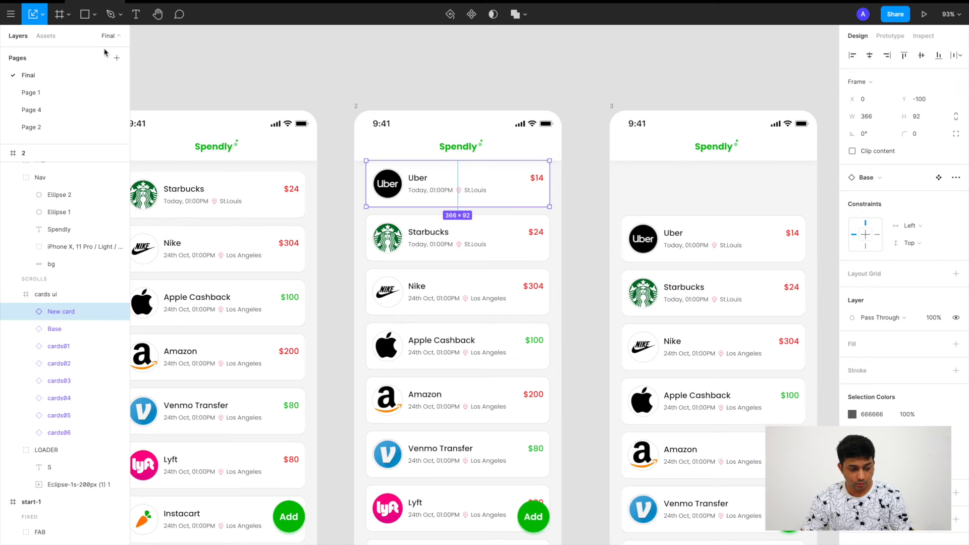
pyautogui.click(42, 16)
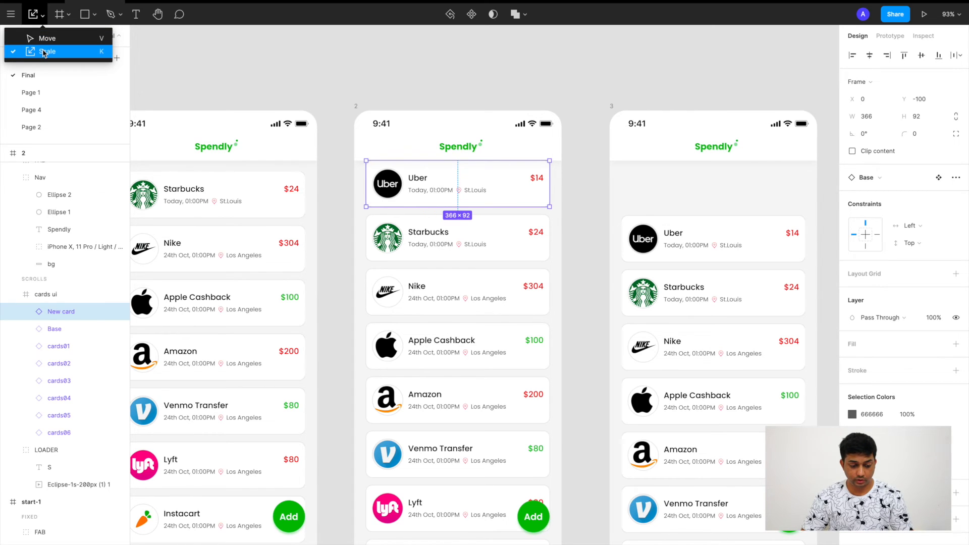
pyautogui.click(44, 52)
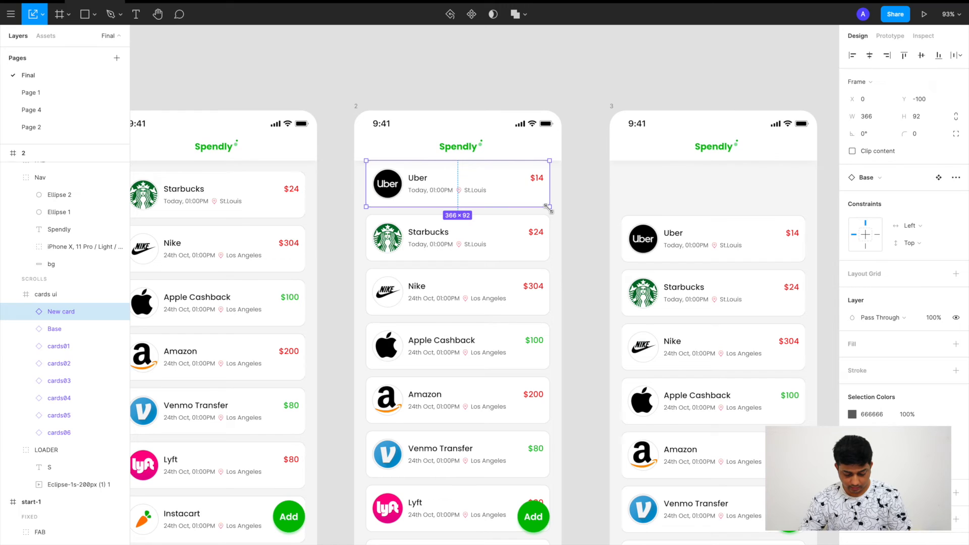
pyautogui.moveTo(548, 208); pyautogui.dragTo(470, 204)
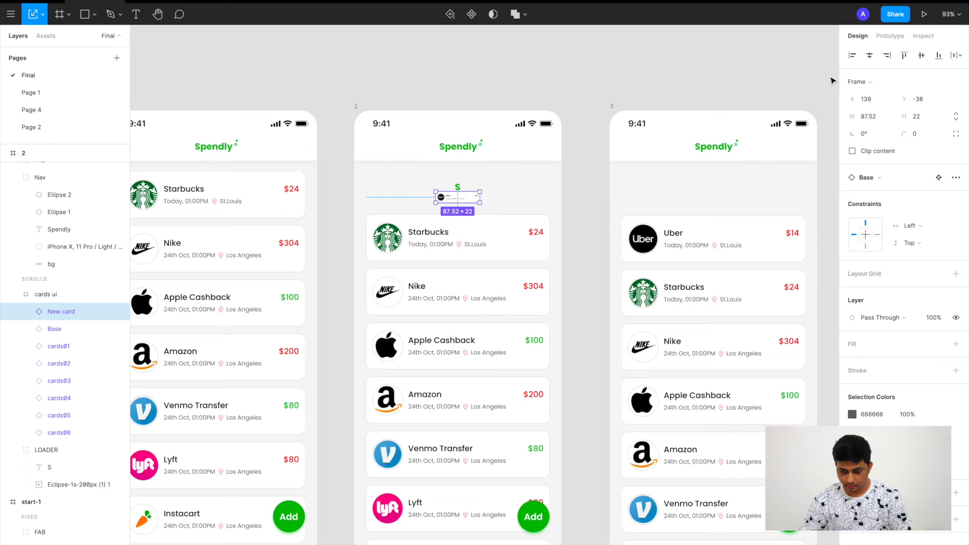
pyautogui.click(598, 84)
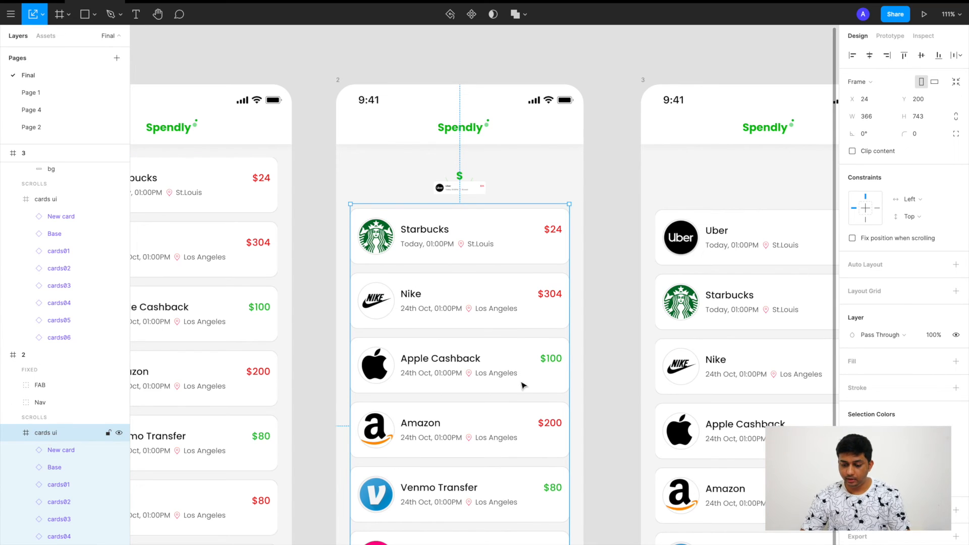
# Turn content clipping back on for the cards ui frame in frame 2 and deselect it.
pyautogui.click(852, 152)
pyautogui.scroll(-3, 467, 262)
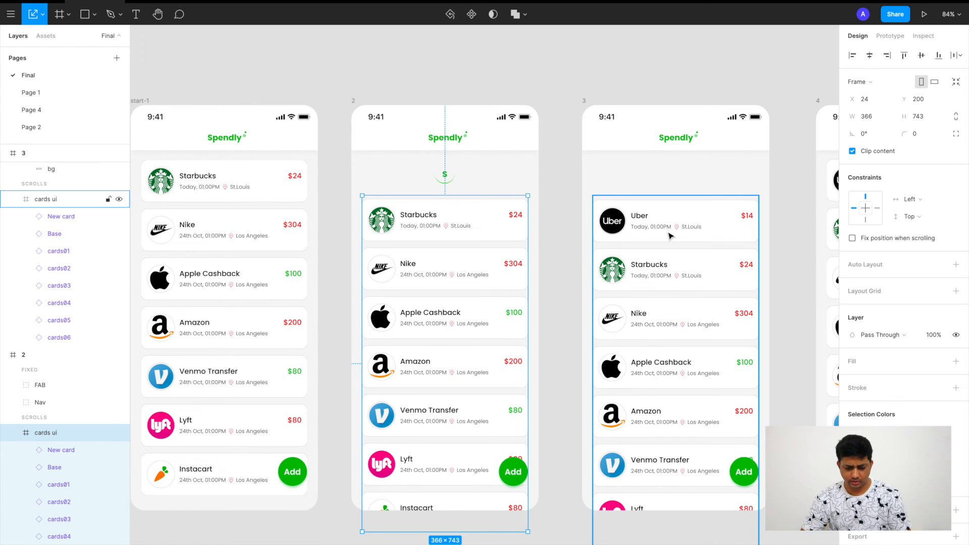
pyautogui.scroll(-3, 555, 106)
pyautogui.click(487, 88)
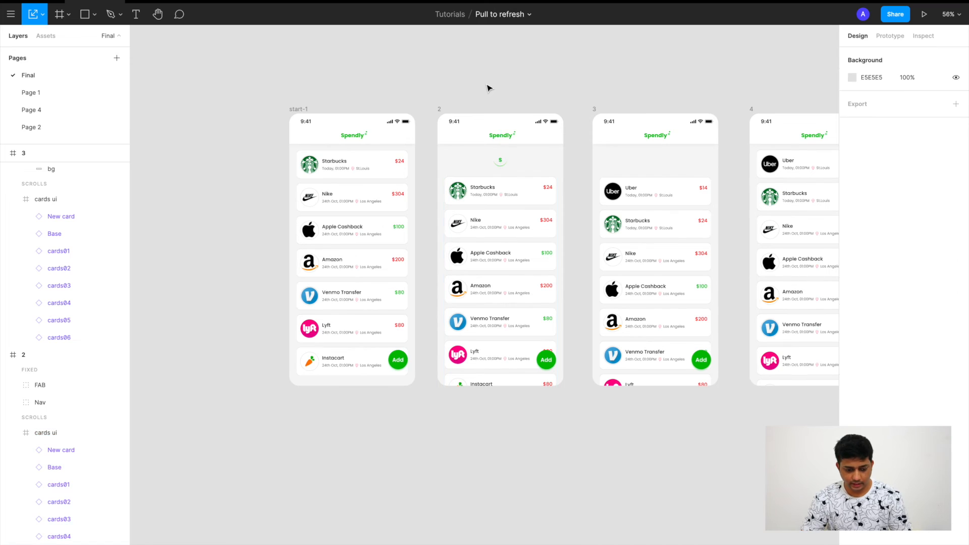
# Preview the prototype from start-1 and pull the cards down to check how the scaled Uber card animates in.
pyautogui.click(301, 112)
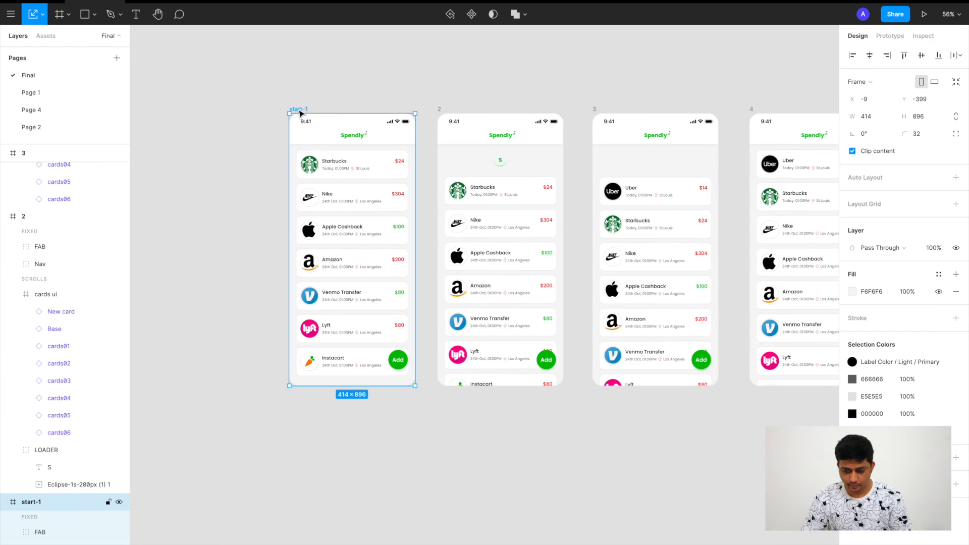
pyautogui.click(930, 14)
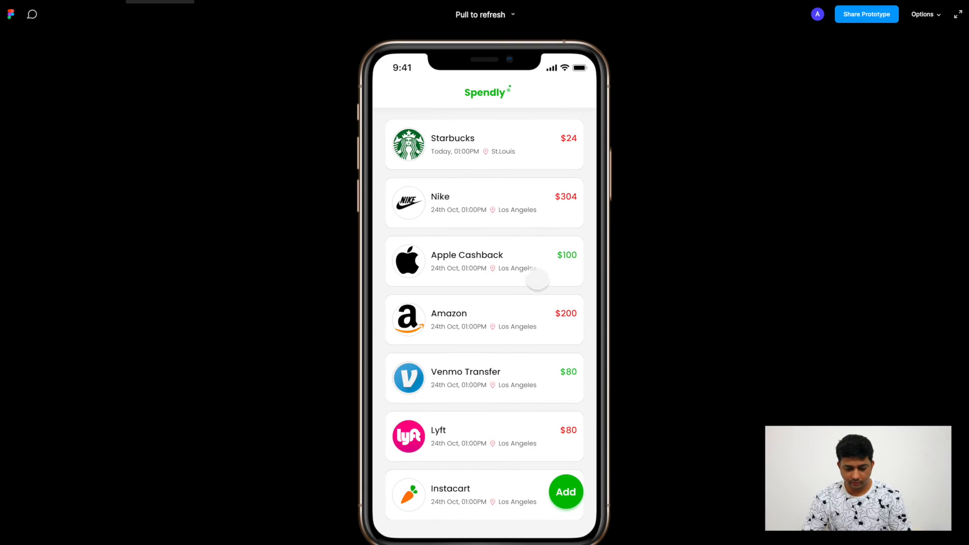
pyautogui.moveTo(460, 321); pyautogui.dragTo(456, 384)
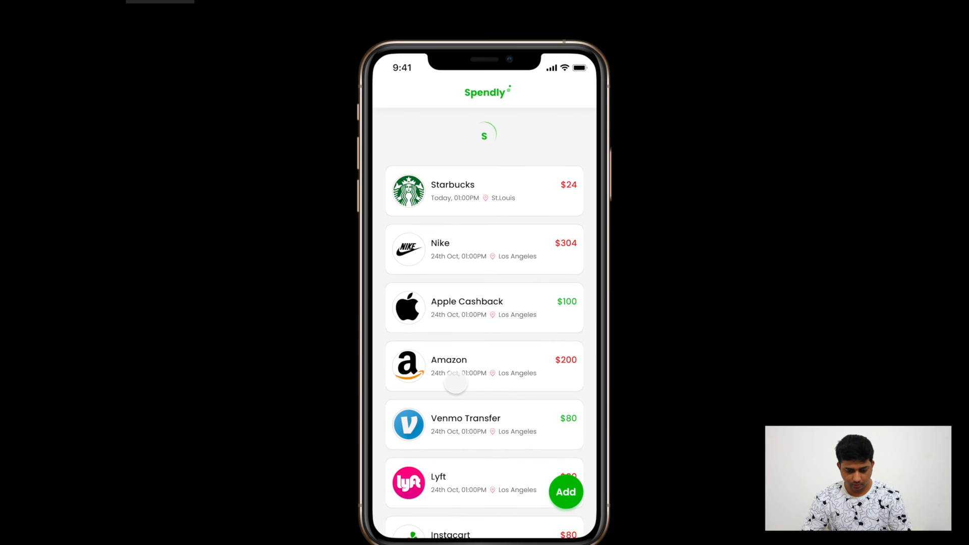